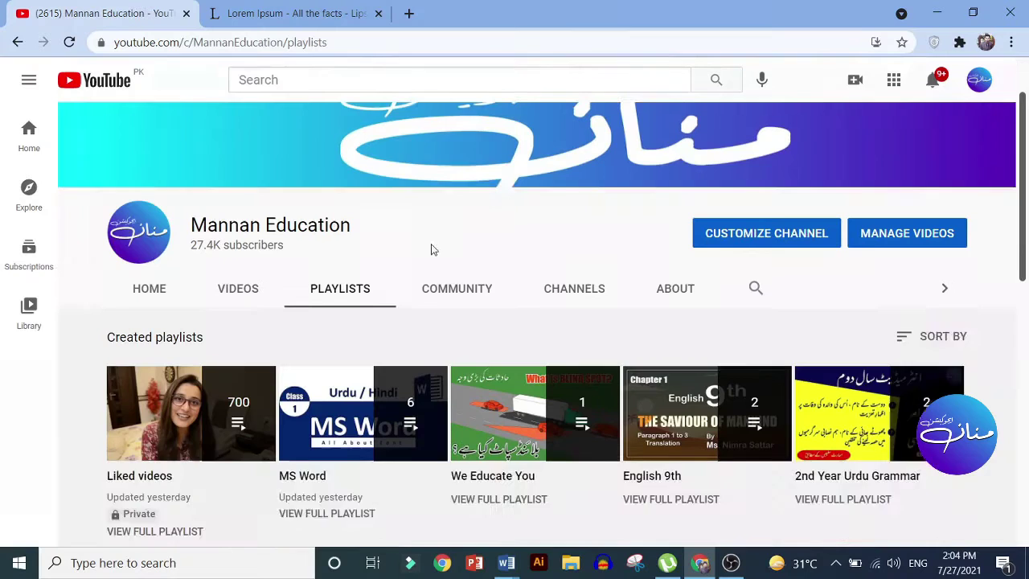
Switch to the INSERT ribbon in blank Document3 and scroll down the empty page.
scroll(431, 250, up, 1)
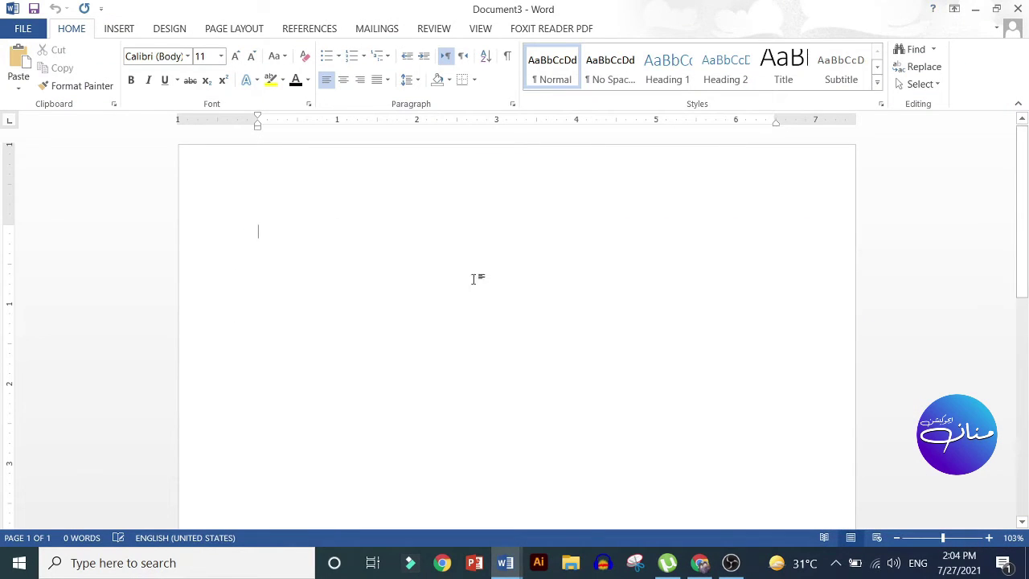
click(118, 29)
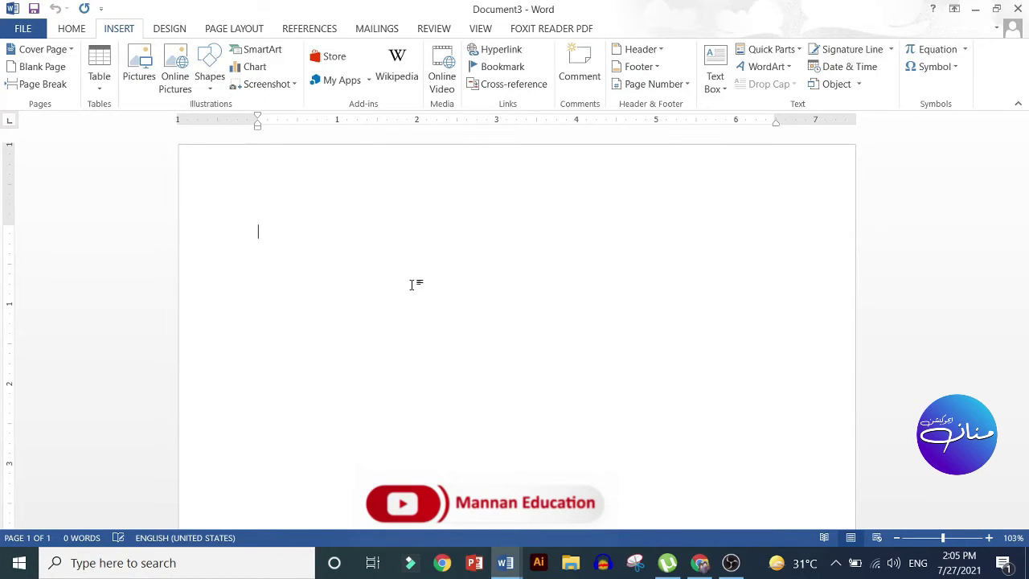
scroll(379, 265, down, 3)
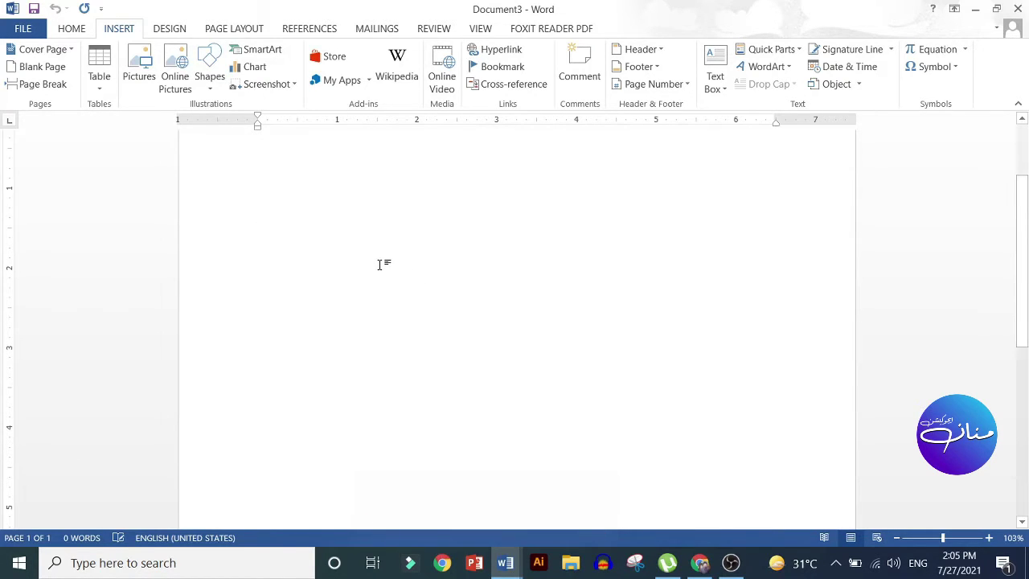
scroll(380, 265, down, 7)
scroll(376, 268, down, 2)
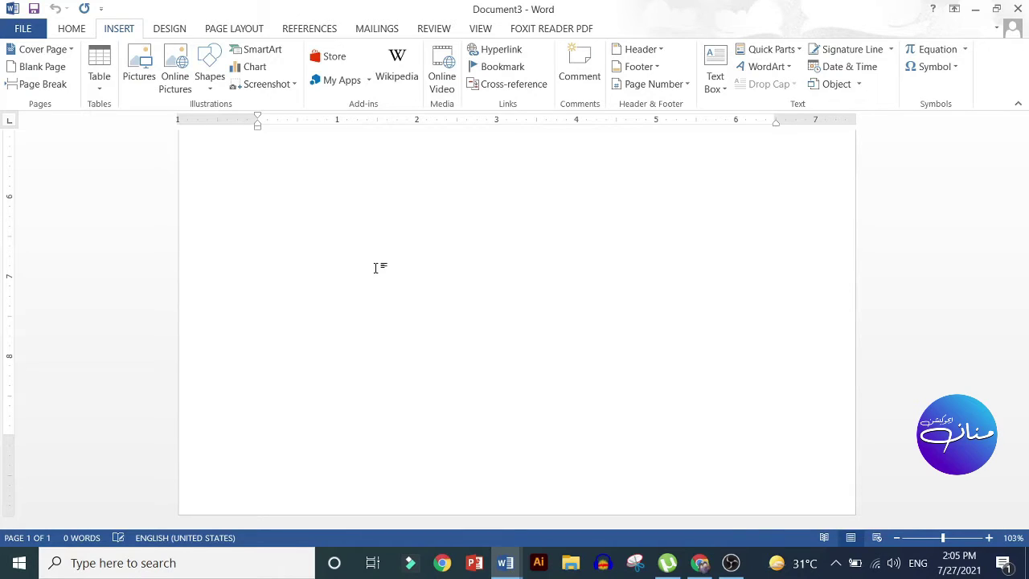
Minimize Document3 and scroll down through header and footer.docx.
click(976, 16)
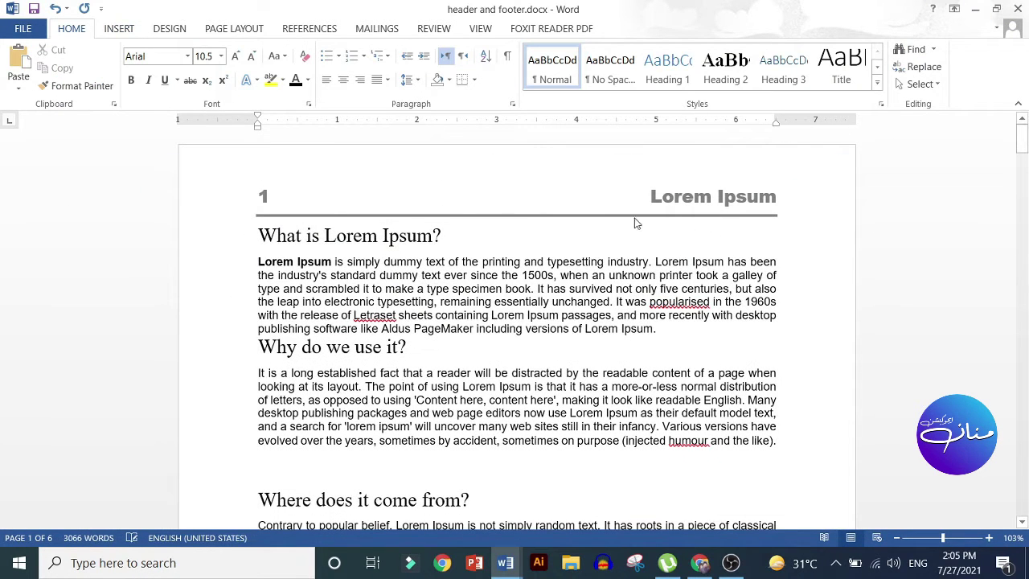
scroll(283, 215, down, 1)
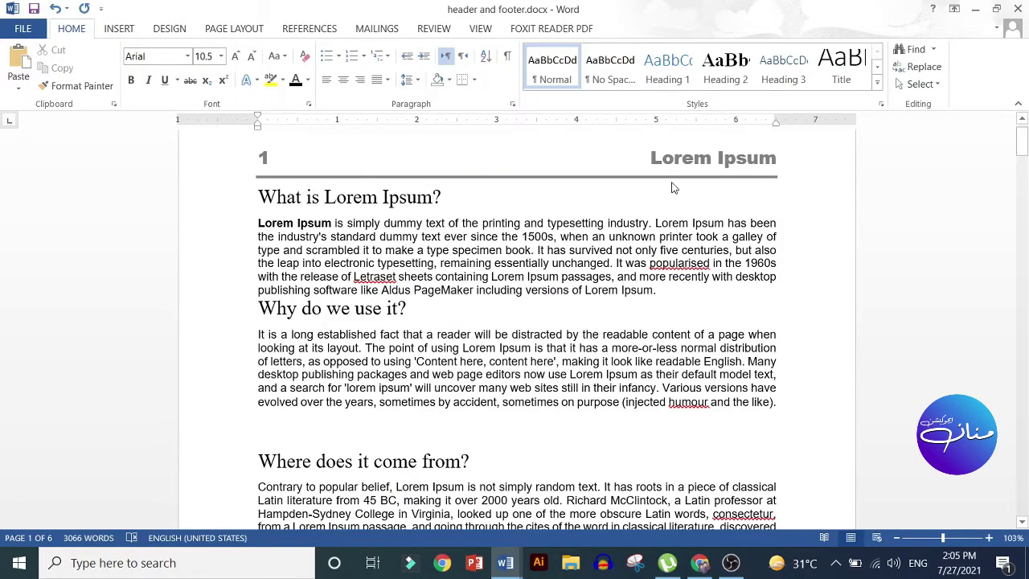
scroll(683, 222, down, 5)
scroll(683, 222, down, 4)
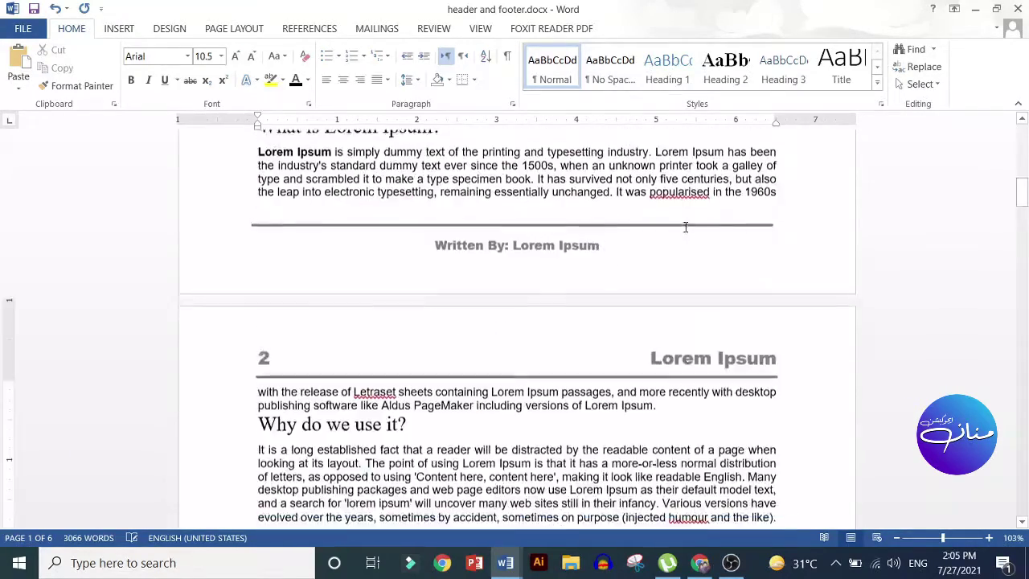
scroll(684, 222, down, 3)
scroll(686, 220, down, 1)
scroll(688, 219, down, 5)
scroll(689, 221, down, 6)
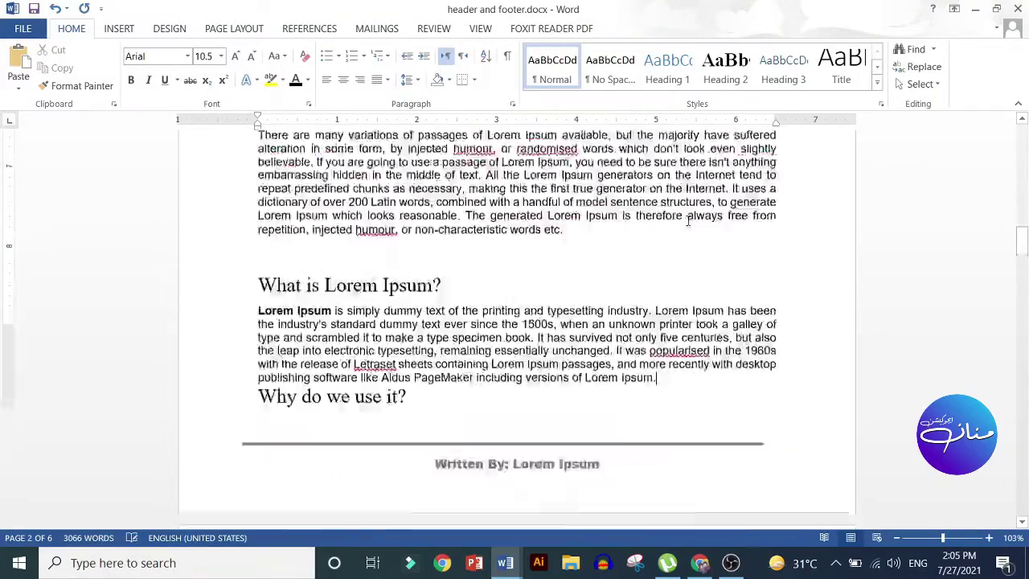
scroll(689, 222, down, 7)
scroll(690, 225, down, 1)
Scroll back up and down through the numbered Lorem Ipsum headers and Written By footers.
scroll(689, 219, up, 4)
scroll(690, 219, up, 5)
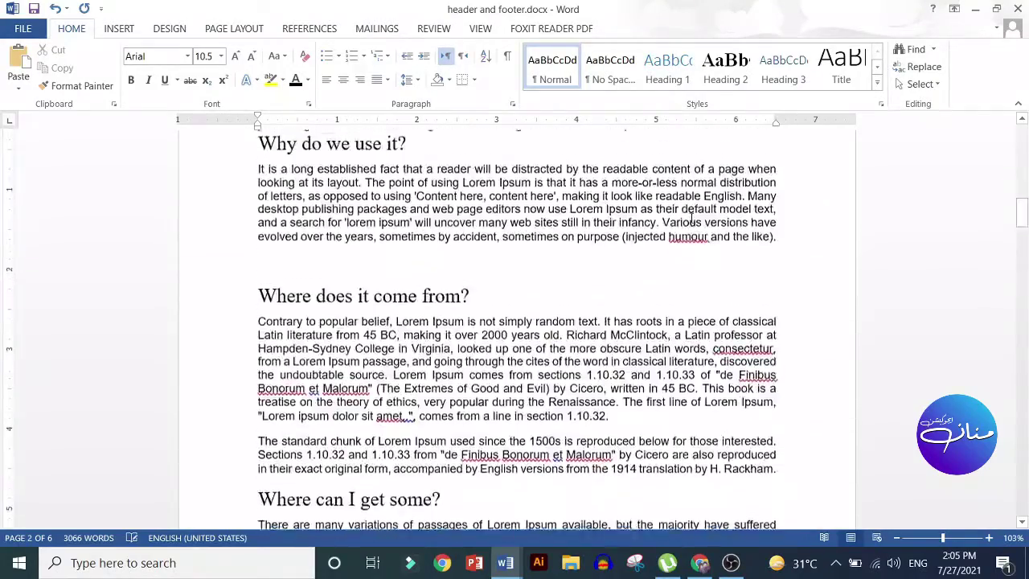
scroll(690, 218, up, 5)
scroll(691, 219, up, 4)
scroll(691, 219, up, 4)
scroll(692, 218, up, 4)
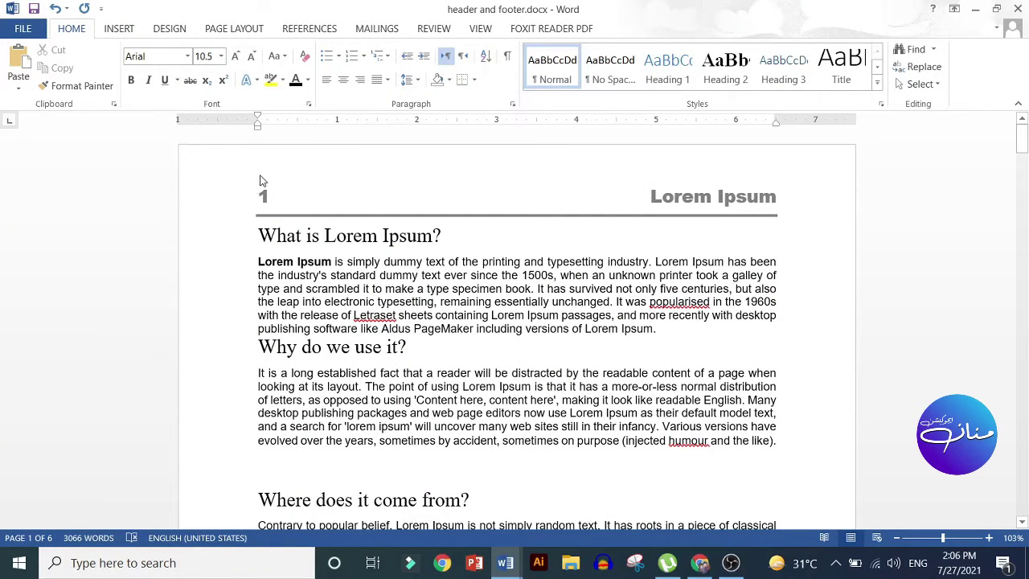
scroll(447, 243, down, 4)
scroll(523, 239, down, 2)
scroll(572, 237, down, 4)
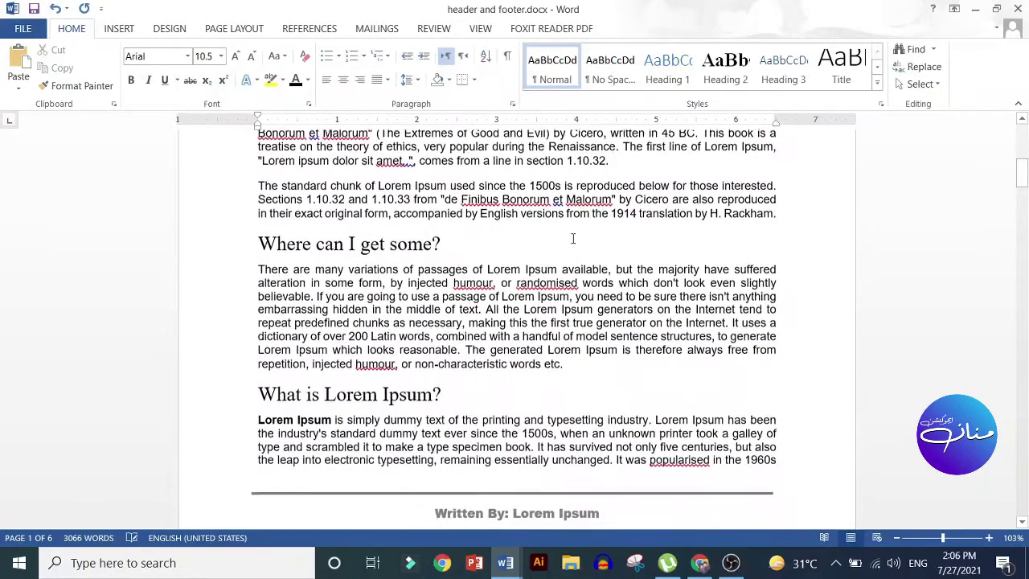
scroll(574, 238, down, 3)
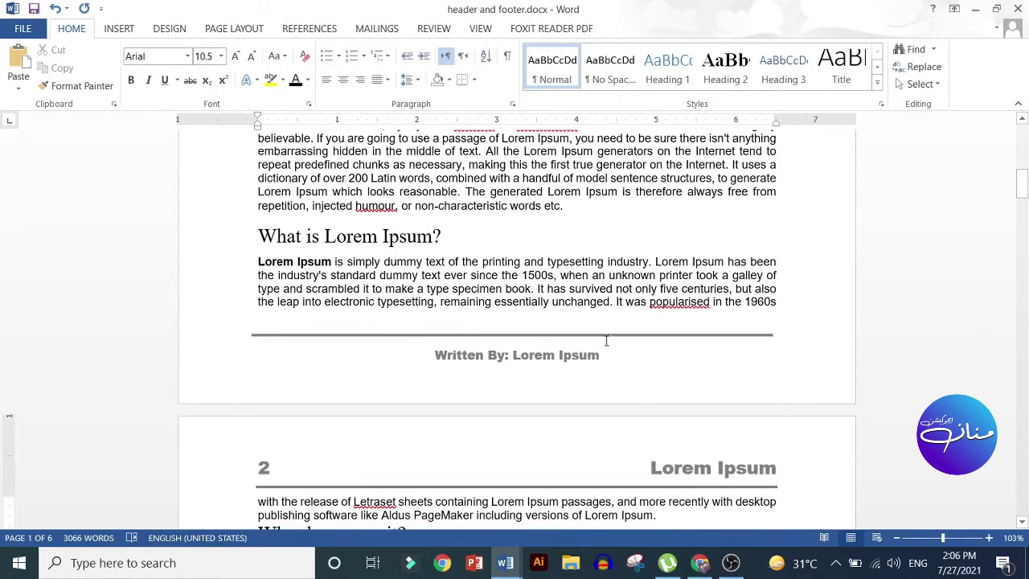
scroll(607, 340, down, 4)
scroll(607, 340, down, 5)
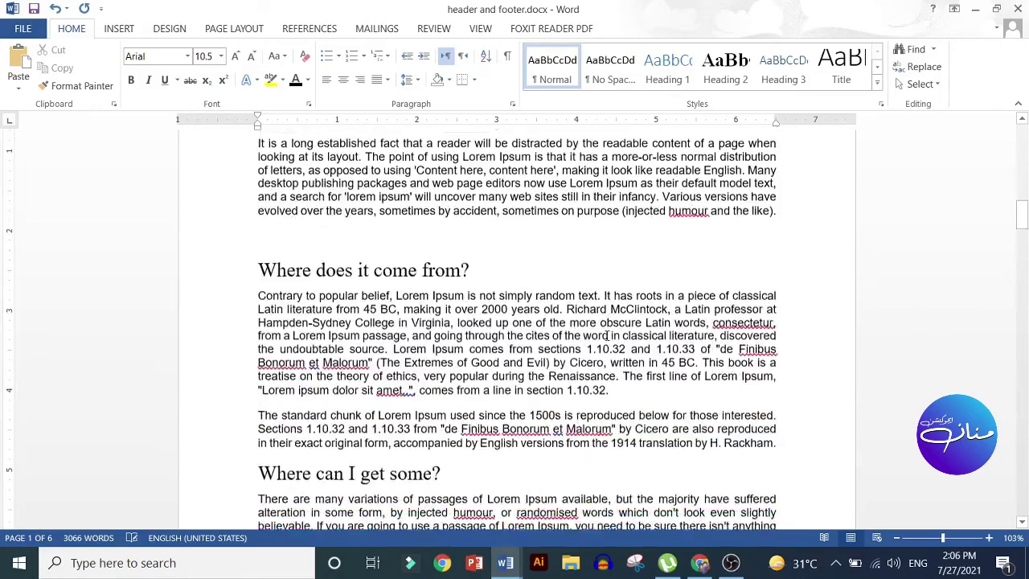
scroll(606, 340, down, 6)
scroll(606, 340, down, 3)
scroll(606, 339, down, 1)
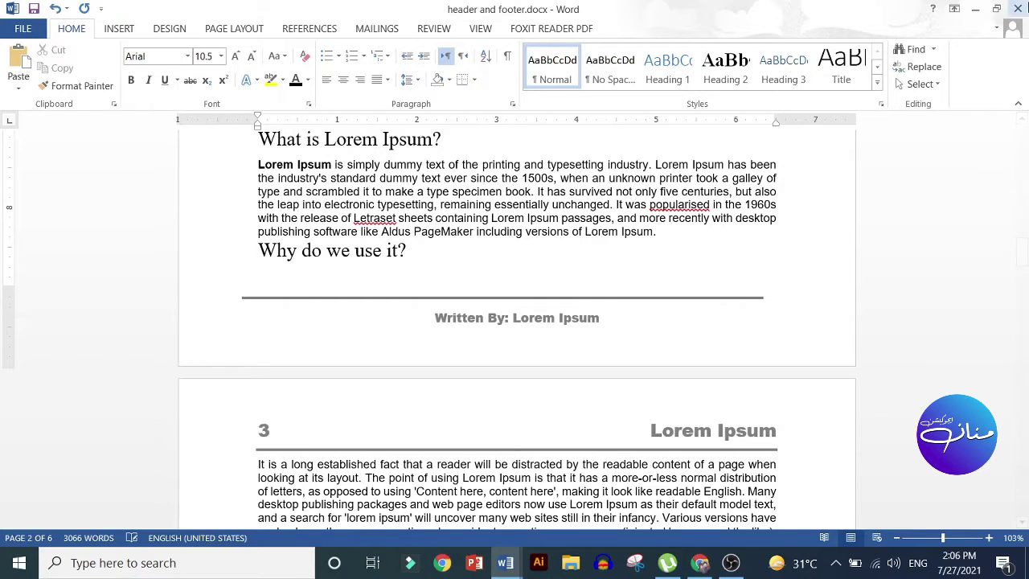
Switch back to the blank Document3 window via its taskbar preview.
mouse_move(505, 563)
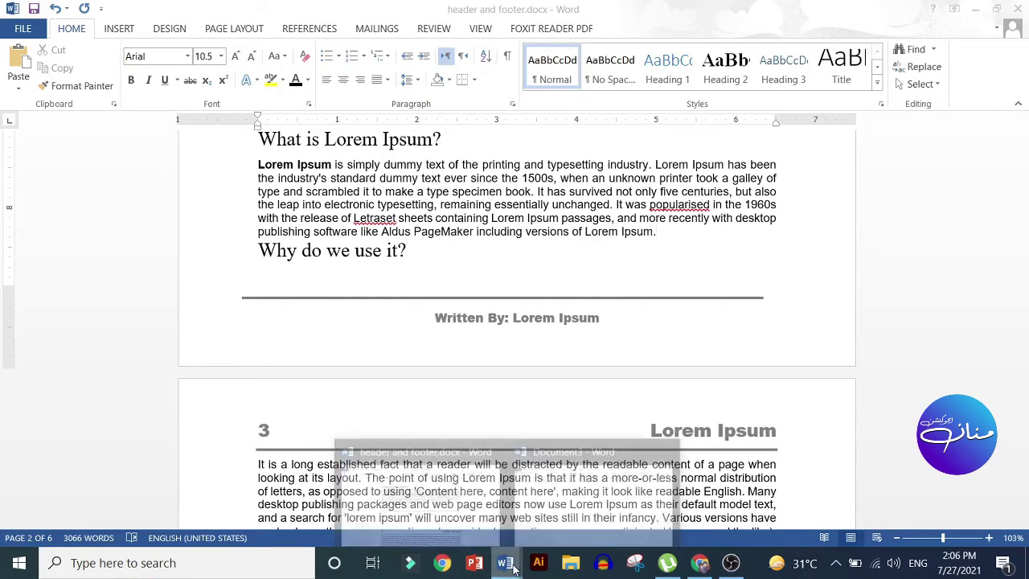
click(609, 488)
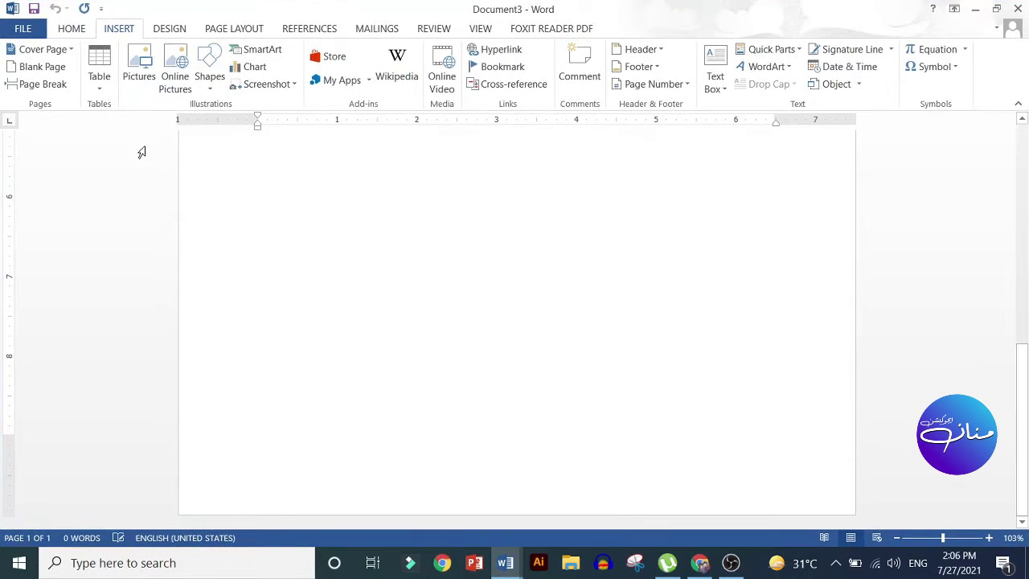
click(64, 32)
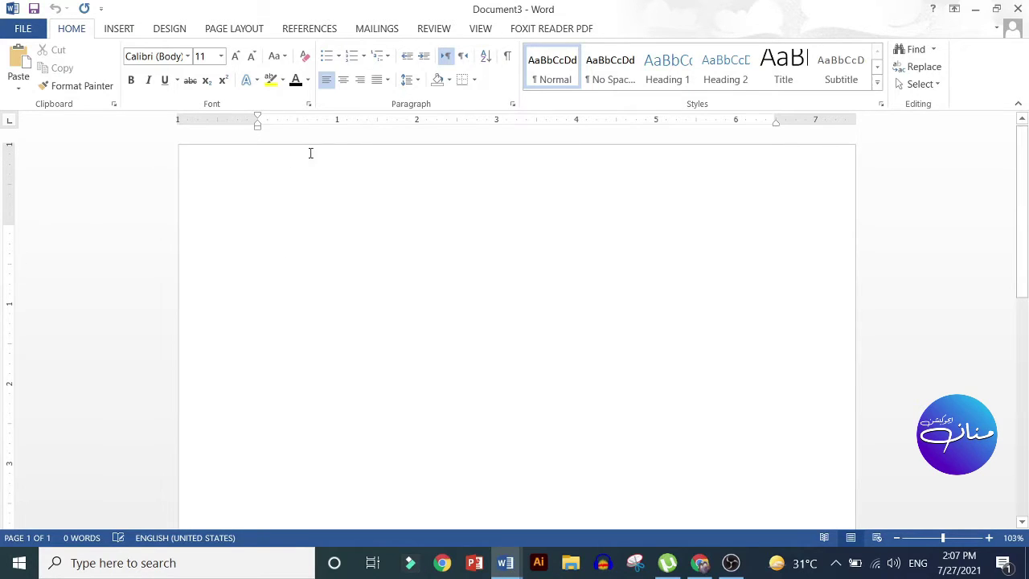
Toggle the Ruler option off and back on from the VIEW ribbon.
click(481, 30)
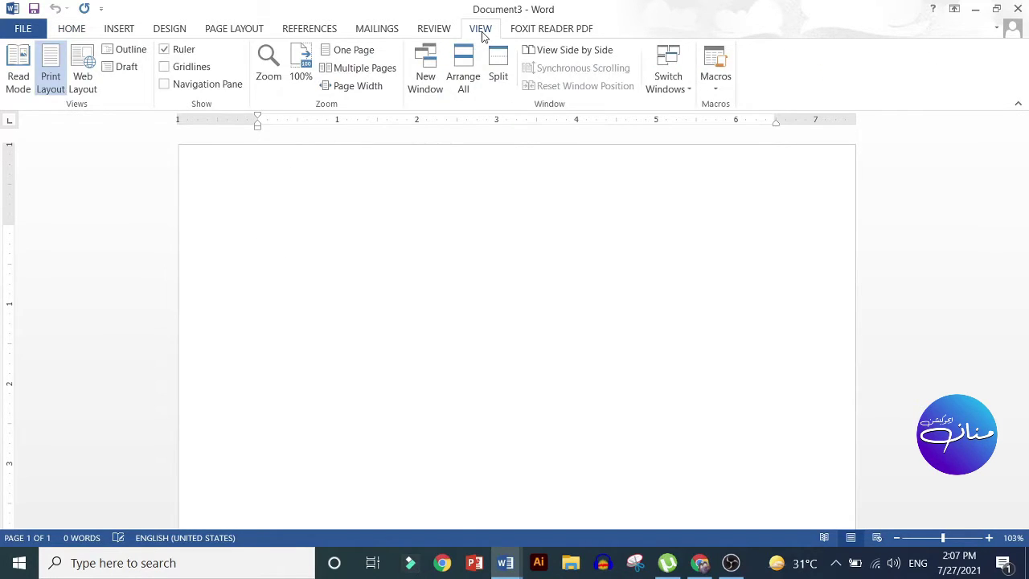
click(165, 50)
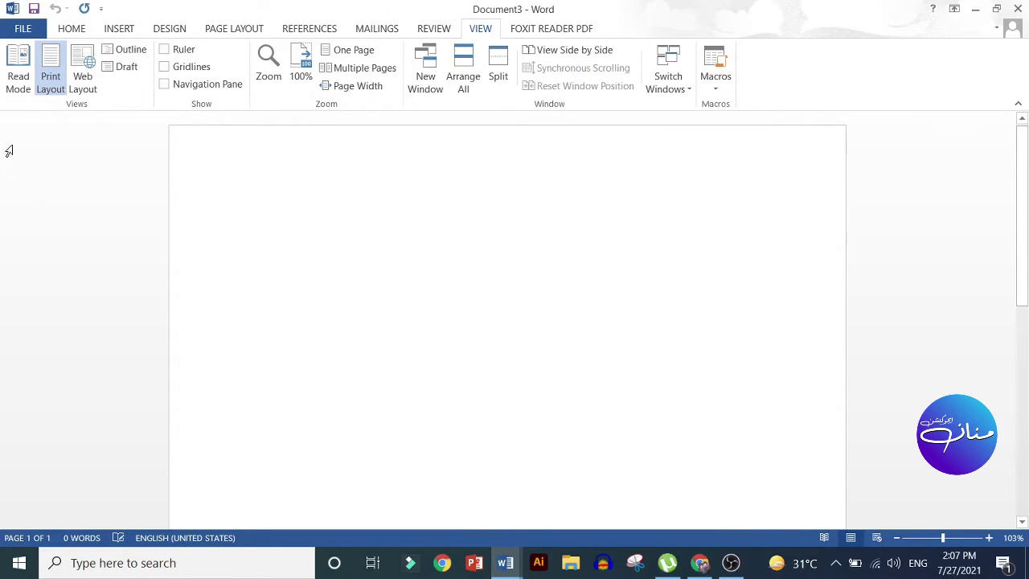
click(165, 50)
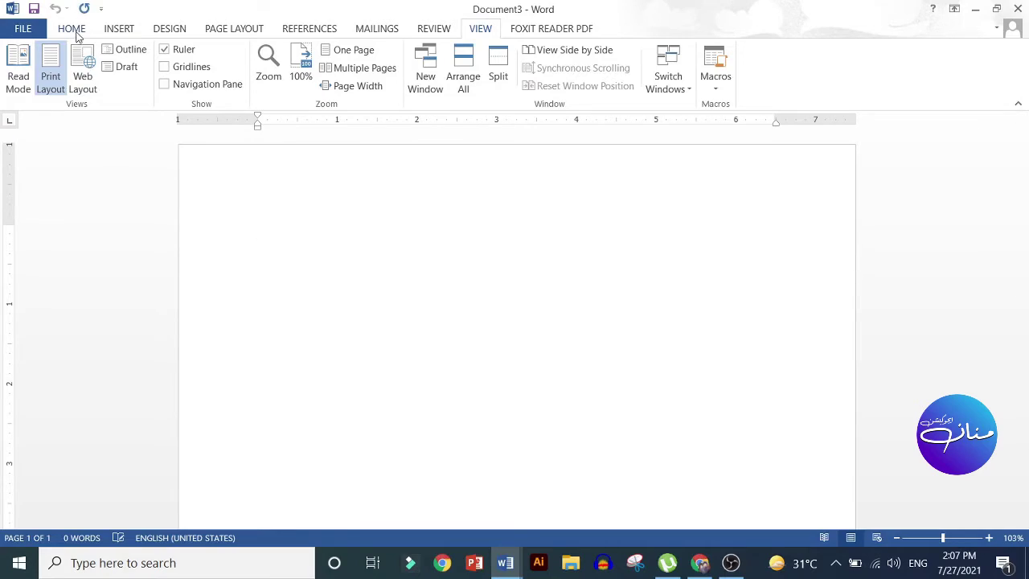
Insert a Blank header, replace its placeholder with 'Lorem Ipsum', and return to the body.
click(118, 31)
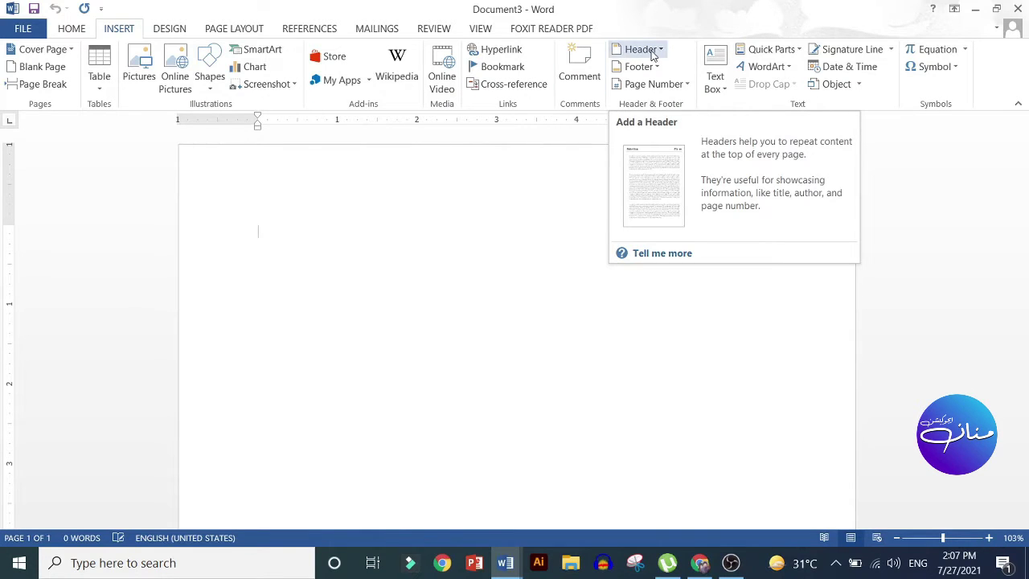
click(662, 50)
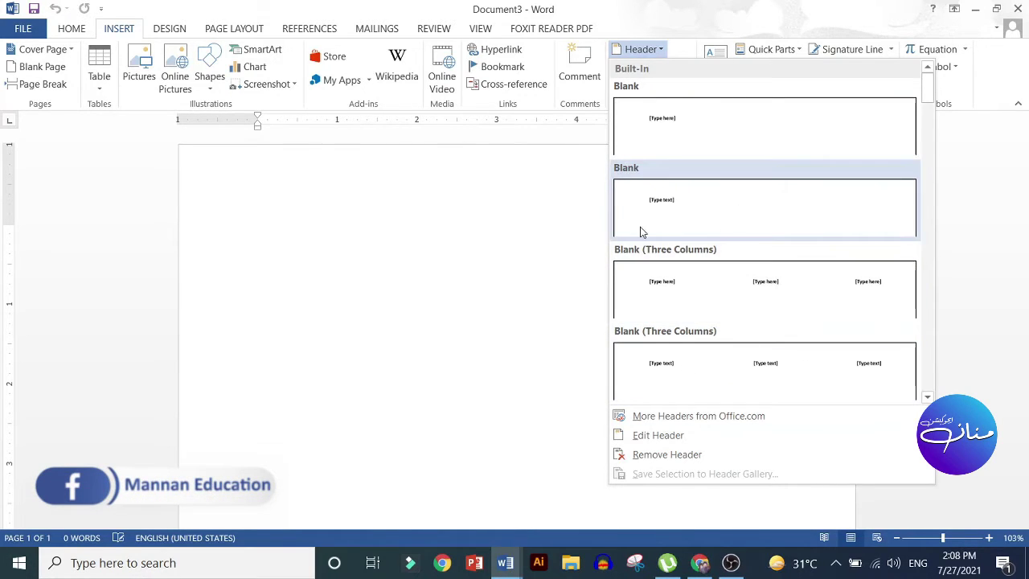
click(697, 217)
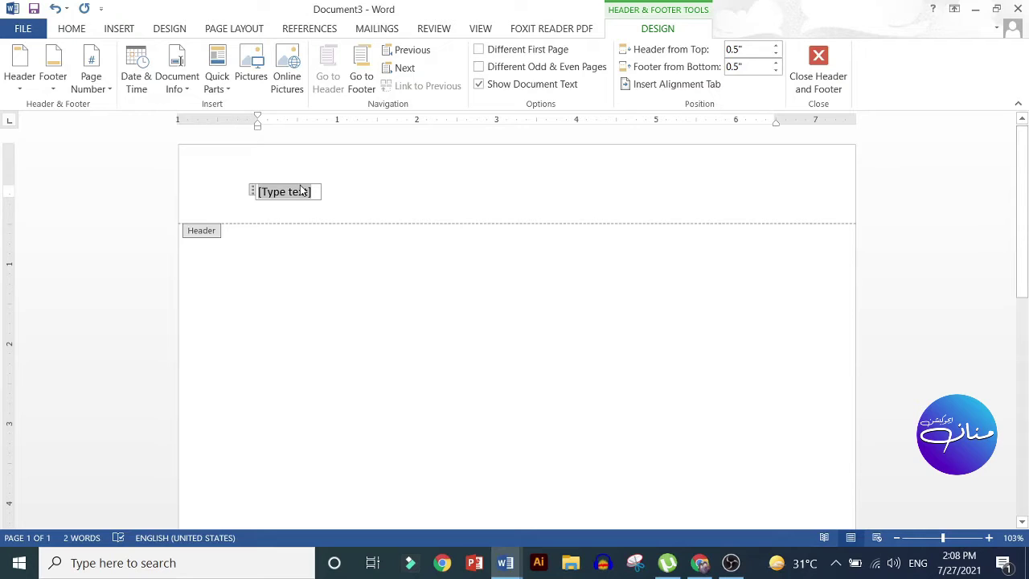
key(Delete)
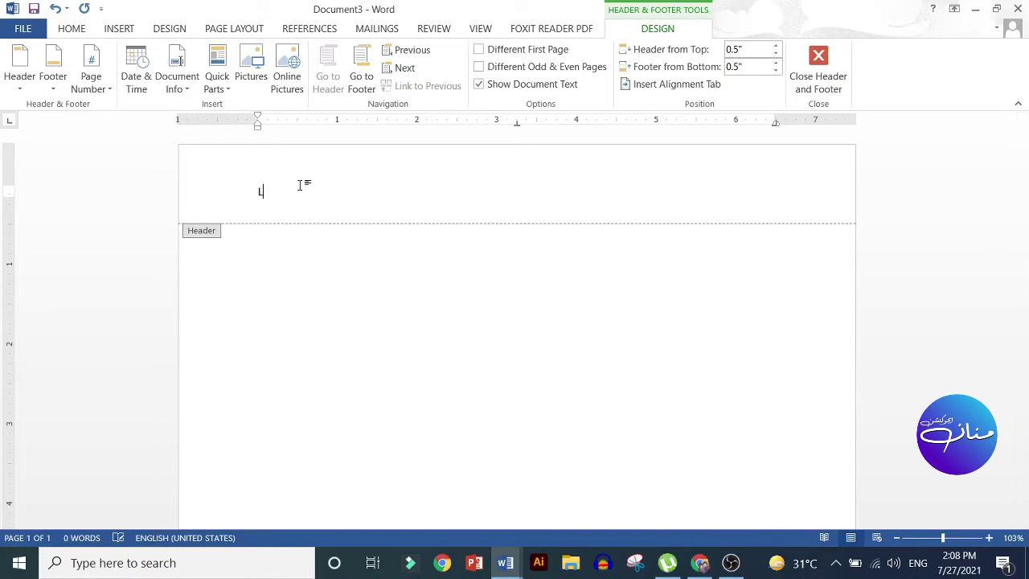
text(ore)
text(m Ipsu)
text(m)
double_click(315, 278)
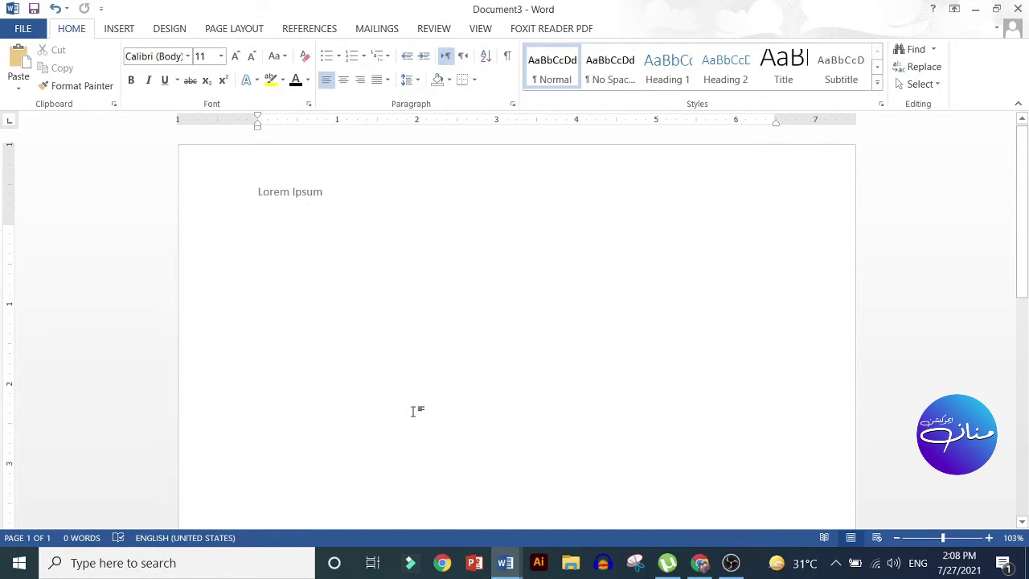
Add empty lines to extend Document3 to six pages, each repeating the Lorem Ipsum header.
key(Return)
key(Return)
key(Return)
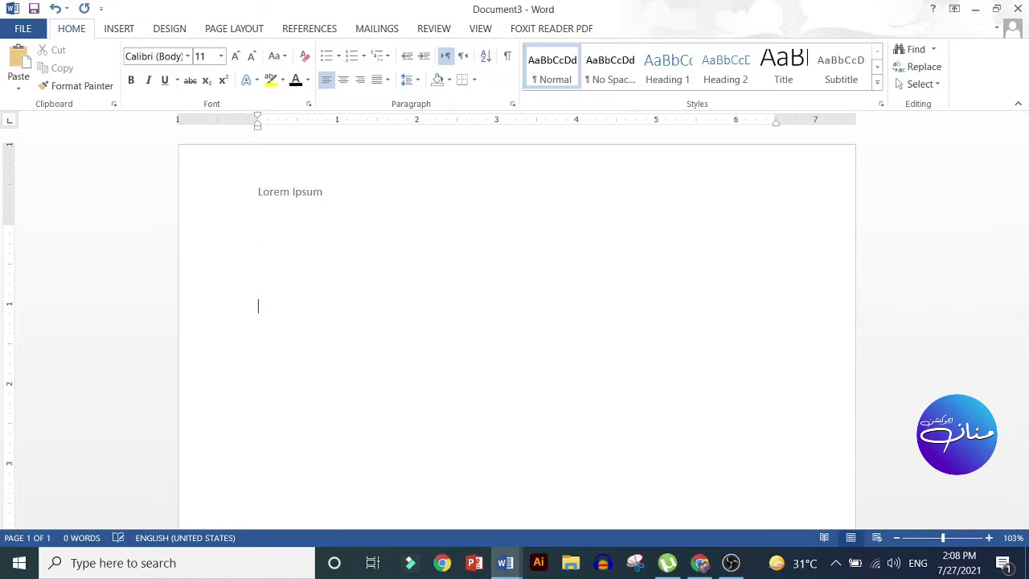
key(Return)
key(Return)
key(Return)
key(Return)
key(Return)
key(Return)
key(Return)
key(Return)
key(Return)
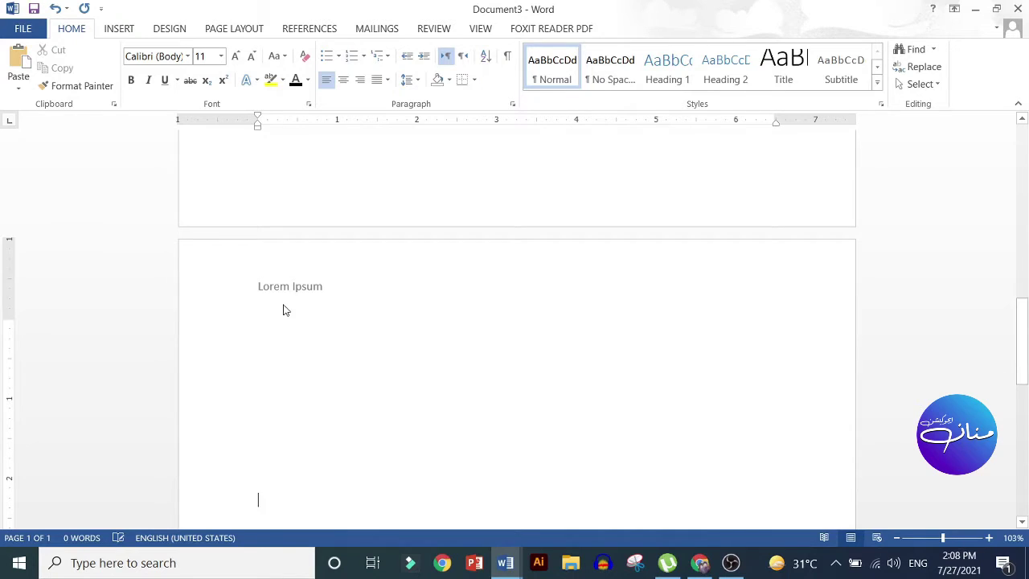
scroll(283, 310, down, 10)
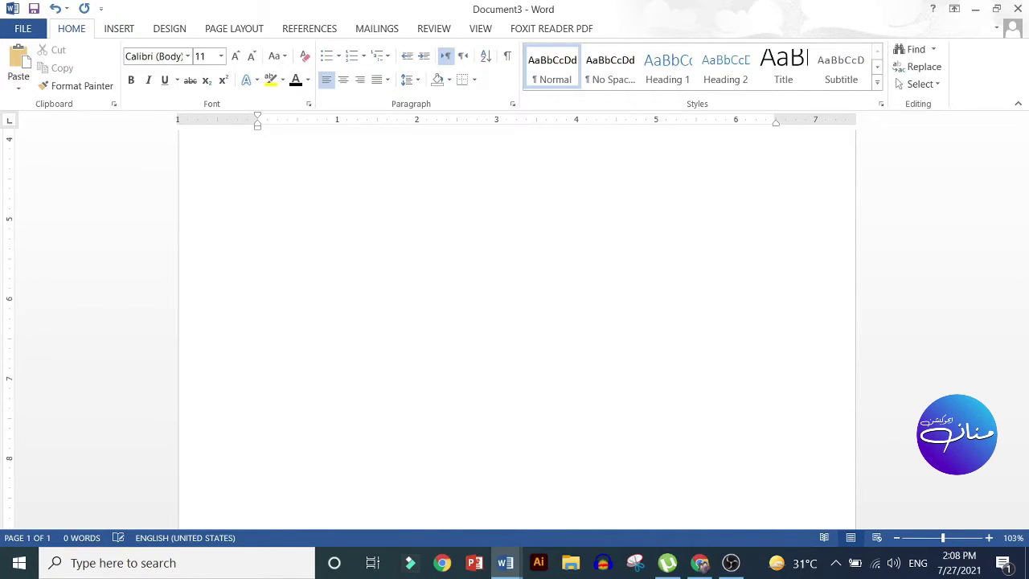
scroll(517, 322, down, 3)
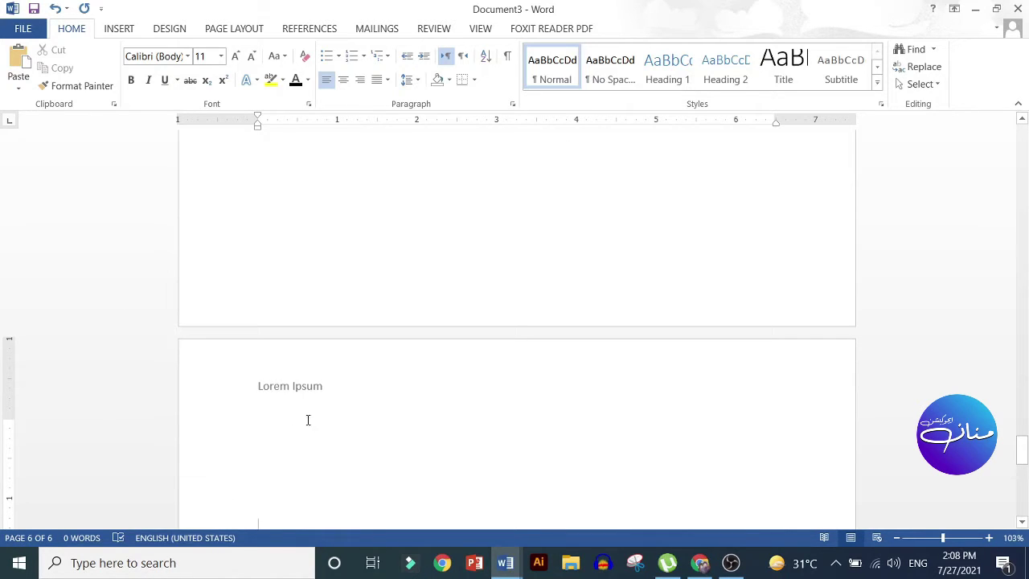
Replace the header with a Blank header reading 'ABC Academy' and return to the body.
click(118, 30)
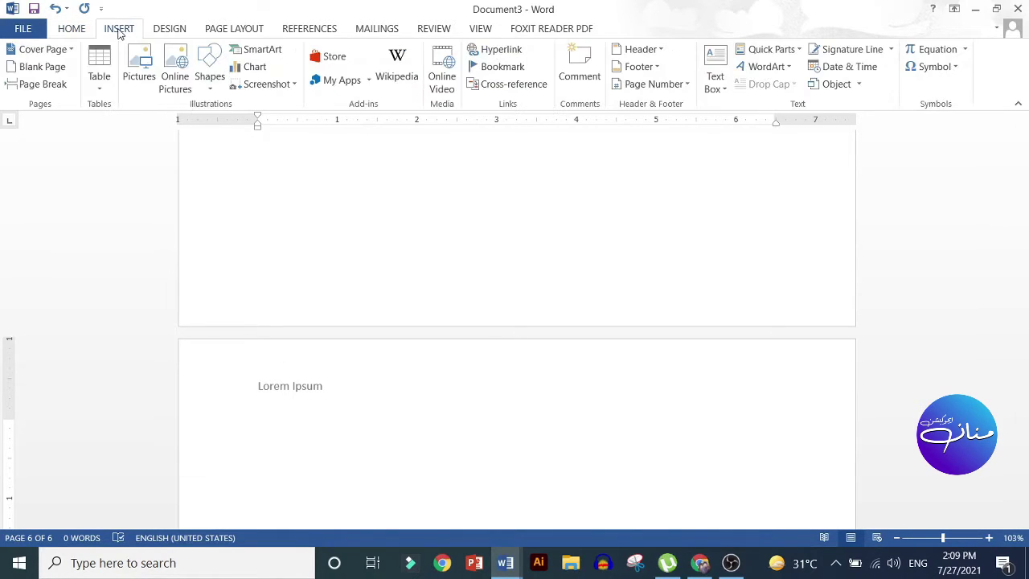
click(665, 52)
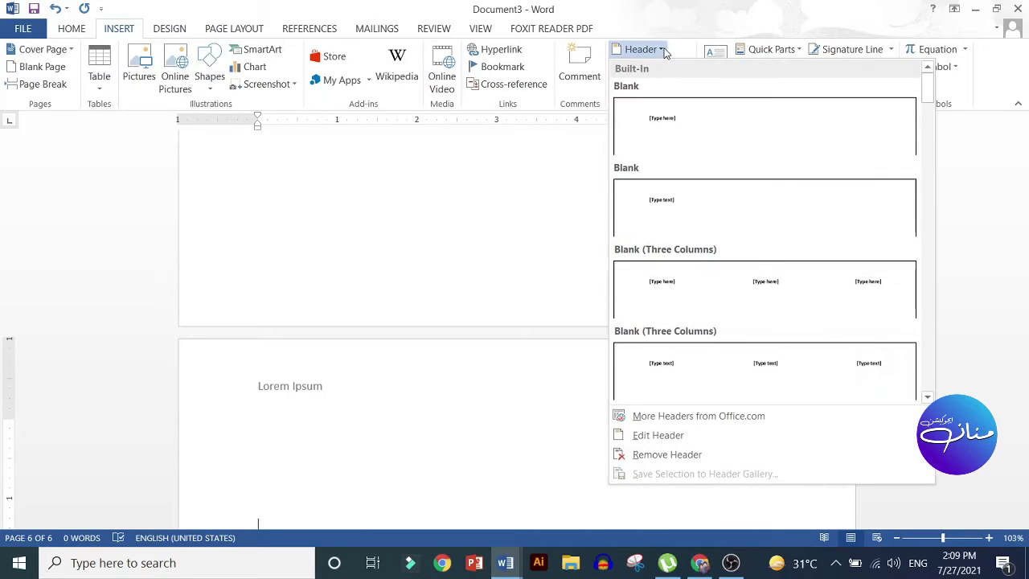
click(698, 213)
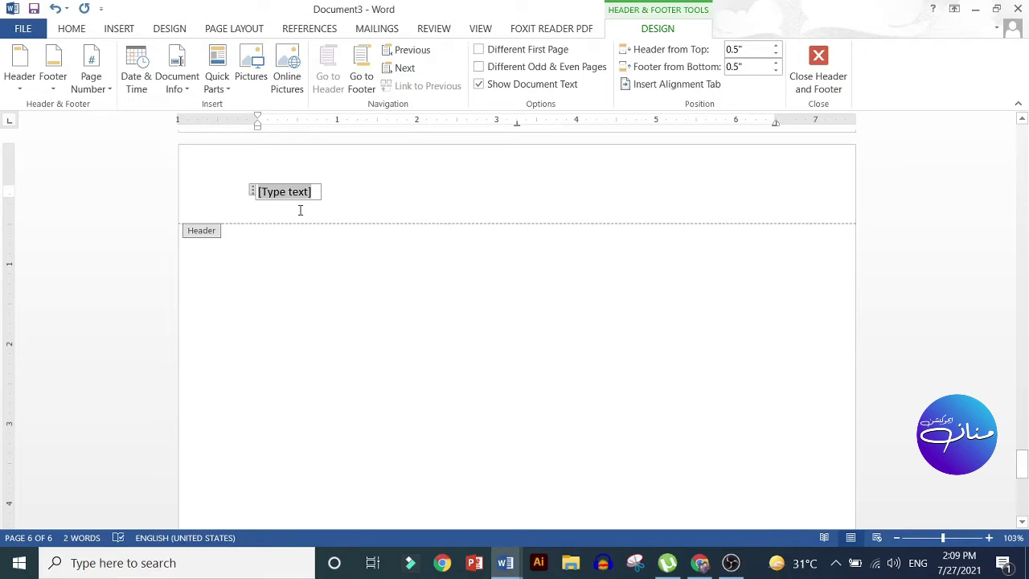
text(A)
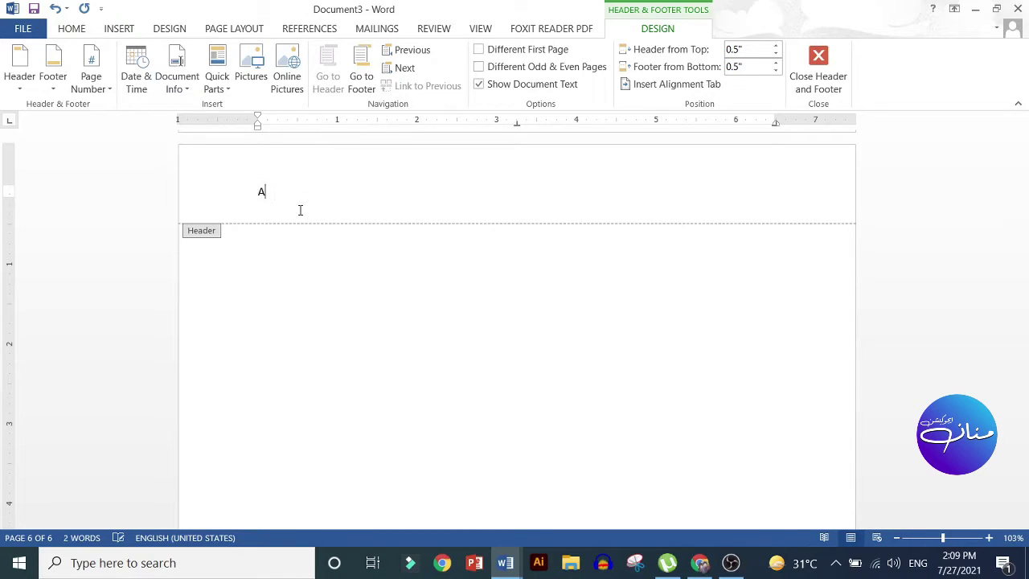
text(BC)
text( Academy)
double_click(296, 304)
Place the cursor in the last page's body and bring up the built-in footer gallery.
scroll(294, 290, down, 3)
scroll(293, 278, down, 3)
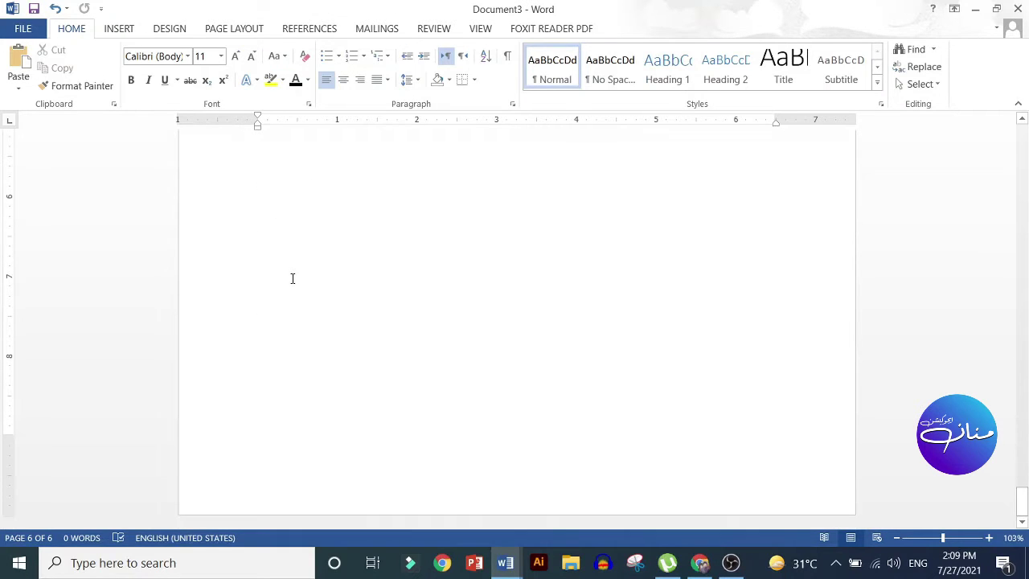
scroll(292, 278, down, 1)
scroll(292, 277, up, 1)
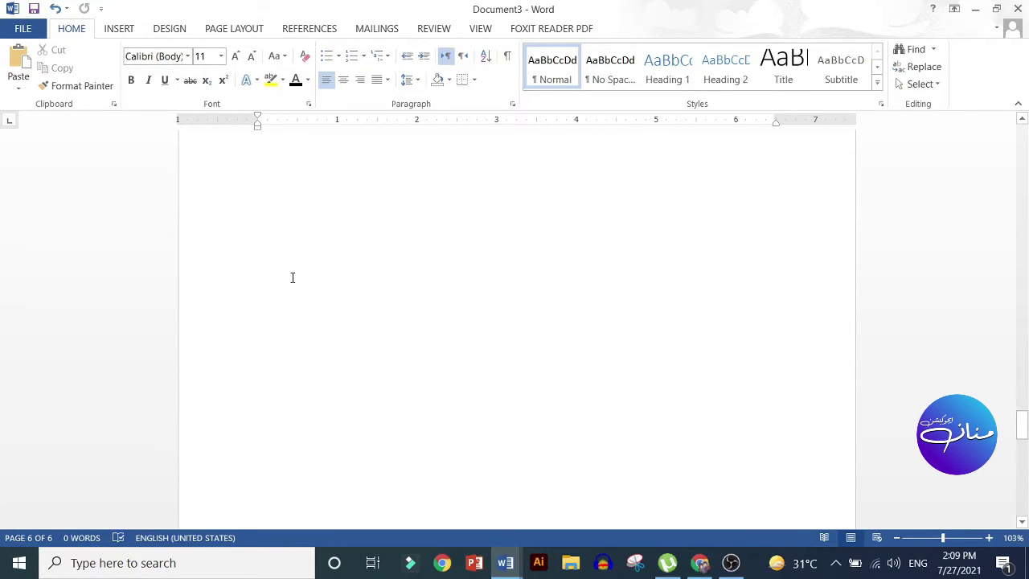
scroll(293, 277, down, 3)
scroll(293, 278, up, 1)
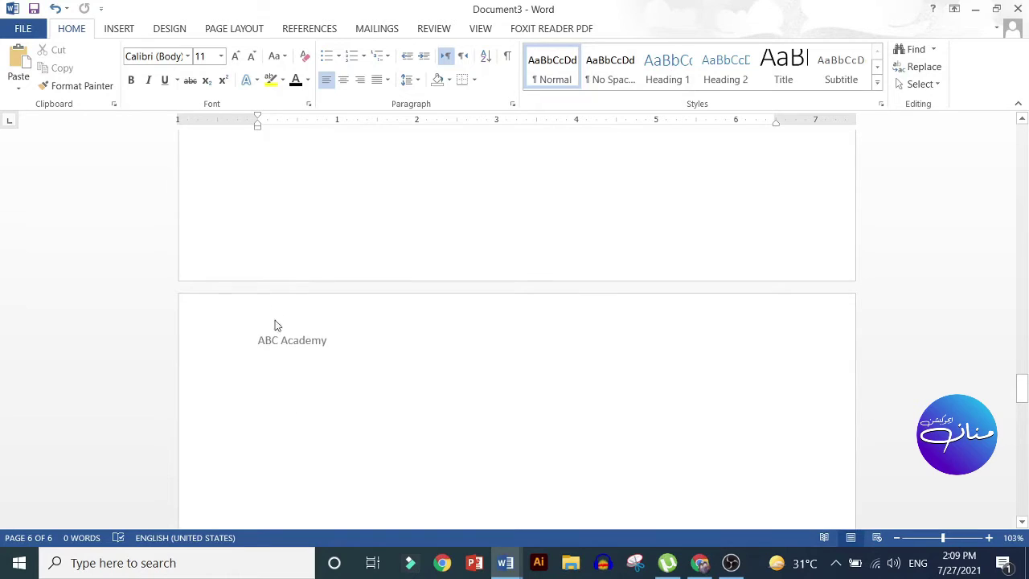
scroll(340, 338, down, 1)
click(340, 338)
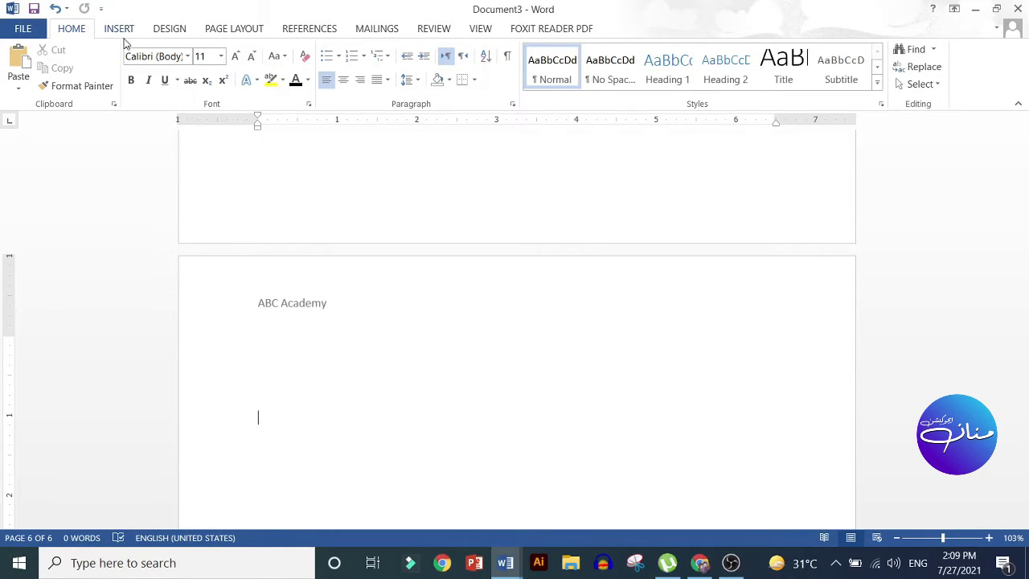
scroll(391, 296, up, 2)
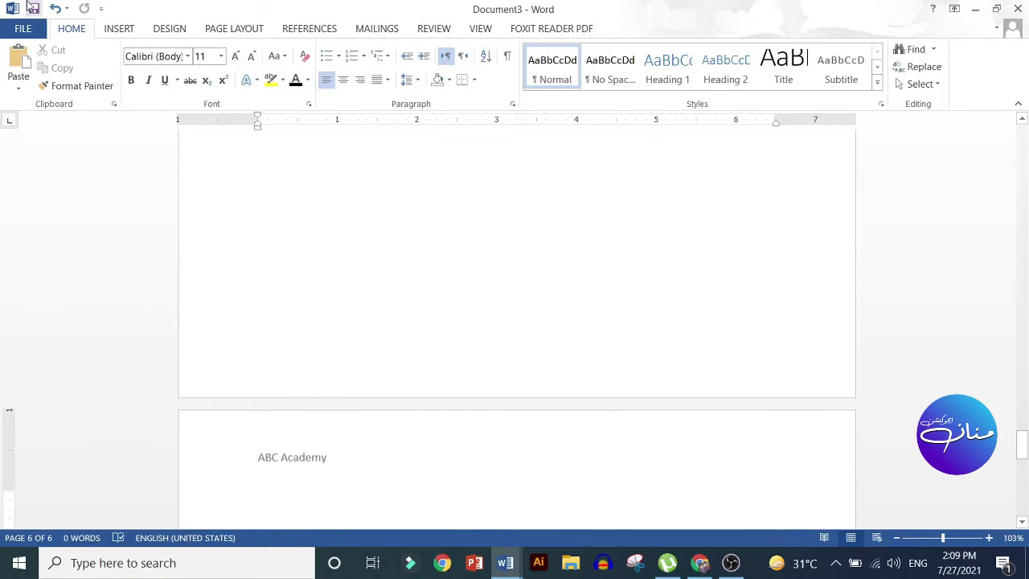
click(127, 34)
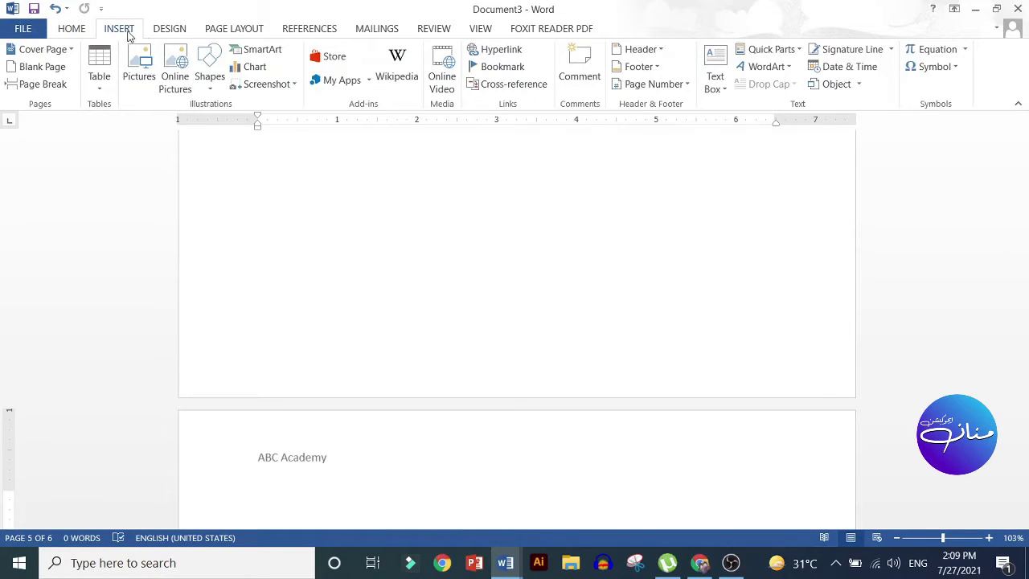
click(656, 68)
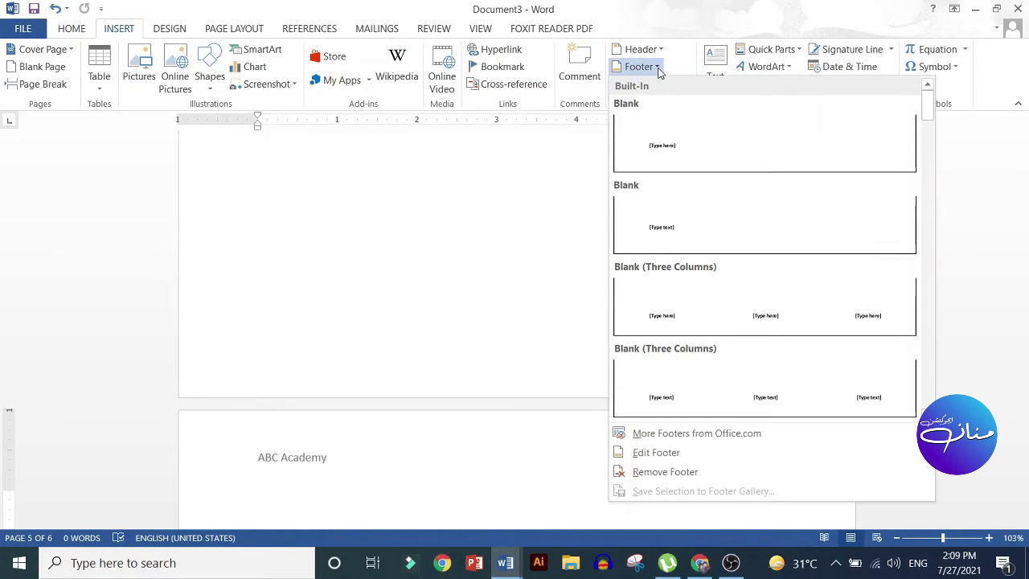
Add a Blank footer reading 'Written by ABC' and return to the body.
click(672, 230)
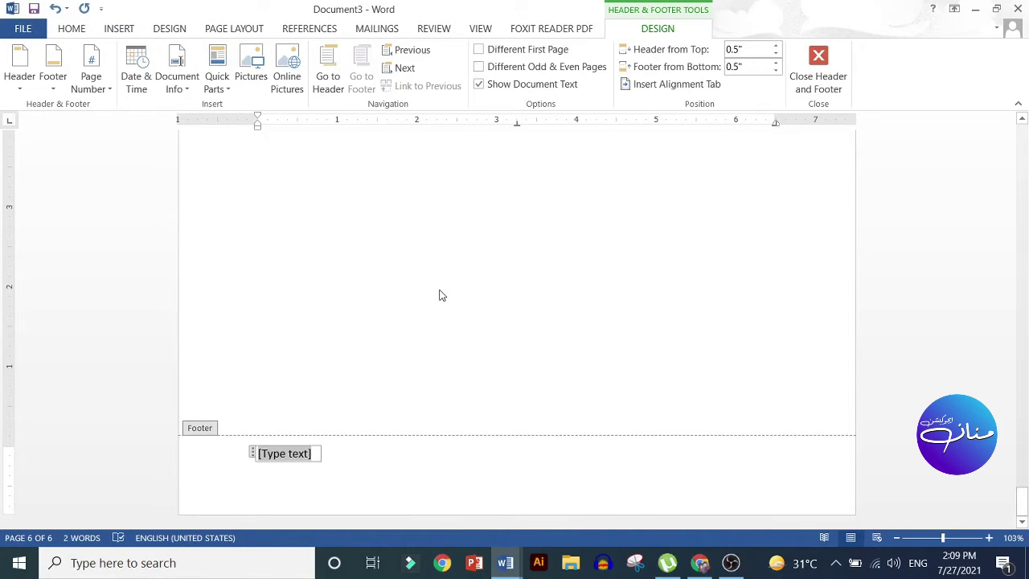
text(Write)
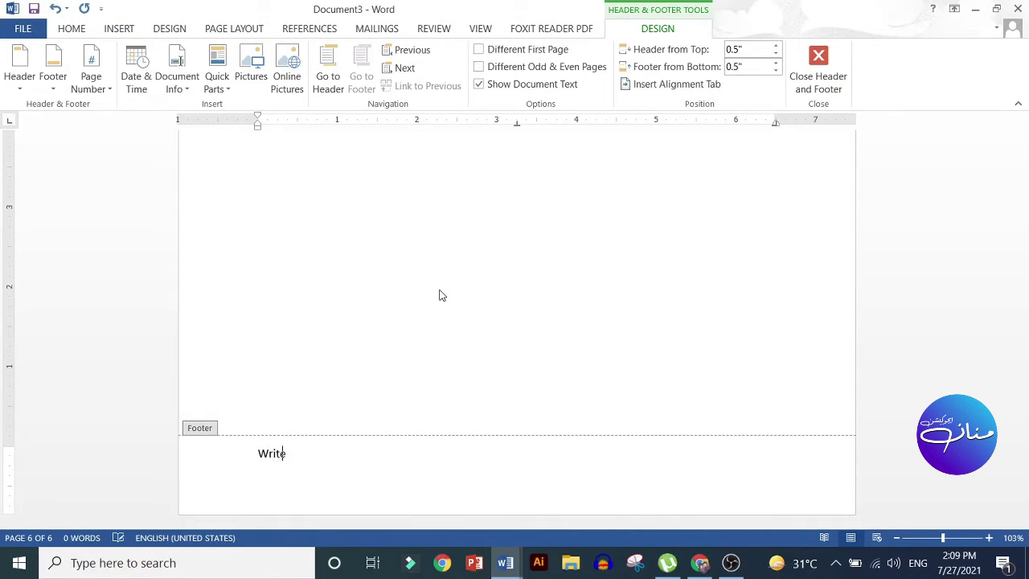
key(BackSpace)
key(BackSpace)
text(ten by AB)
text(C)
key(Home)
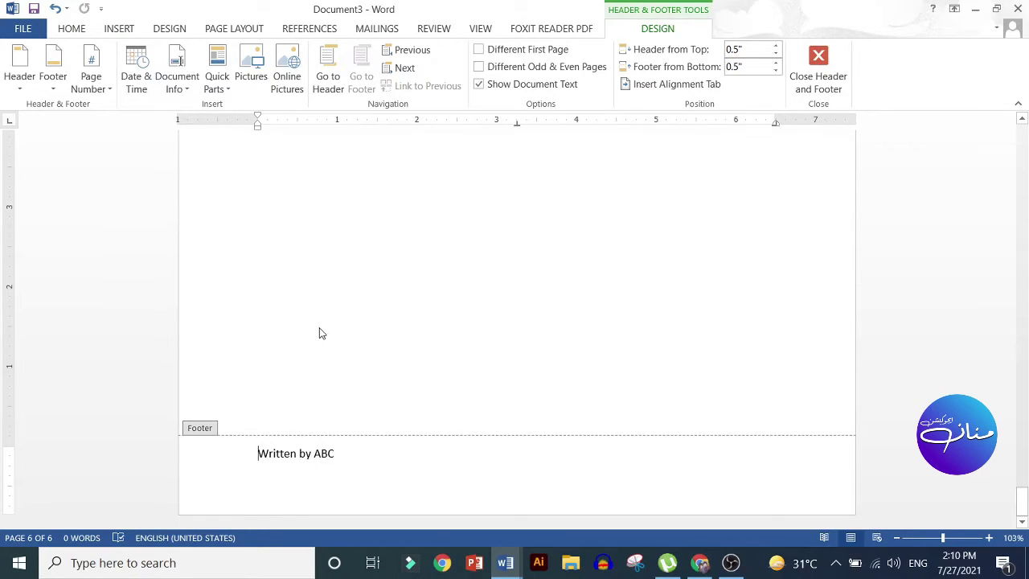
double_click(319, 327)
Scroll through the pages to check the 'ABC Academy' header and 'Written by ABC' footer.
scroll(319, 327, down, 7)
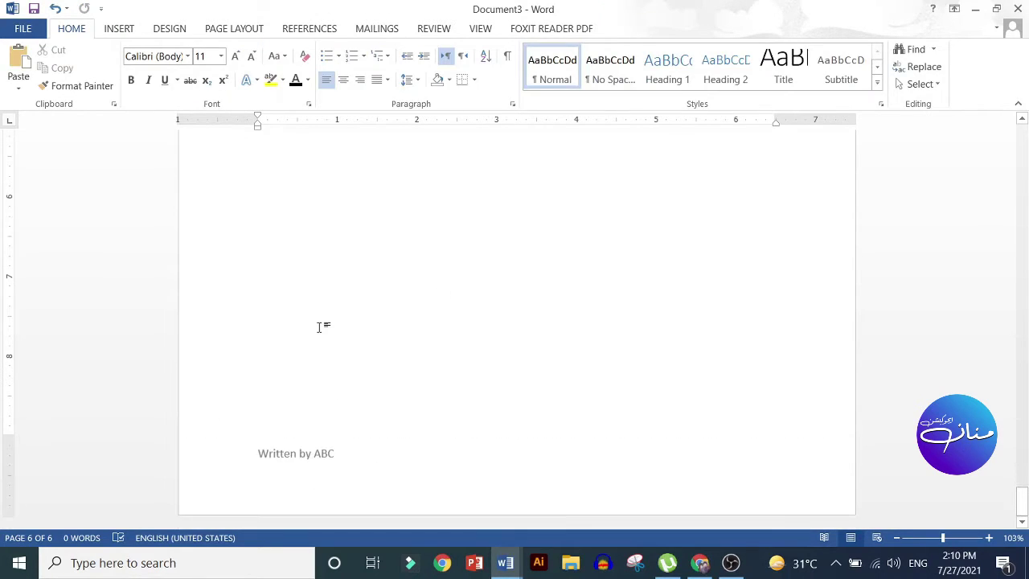
scroll(319, 327, up, 4)
scroll(320, 327, up, 6)
scroll(319, 327, down, 10)
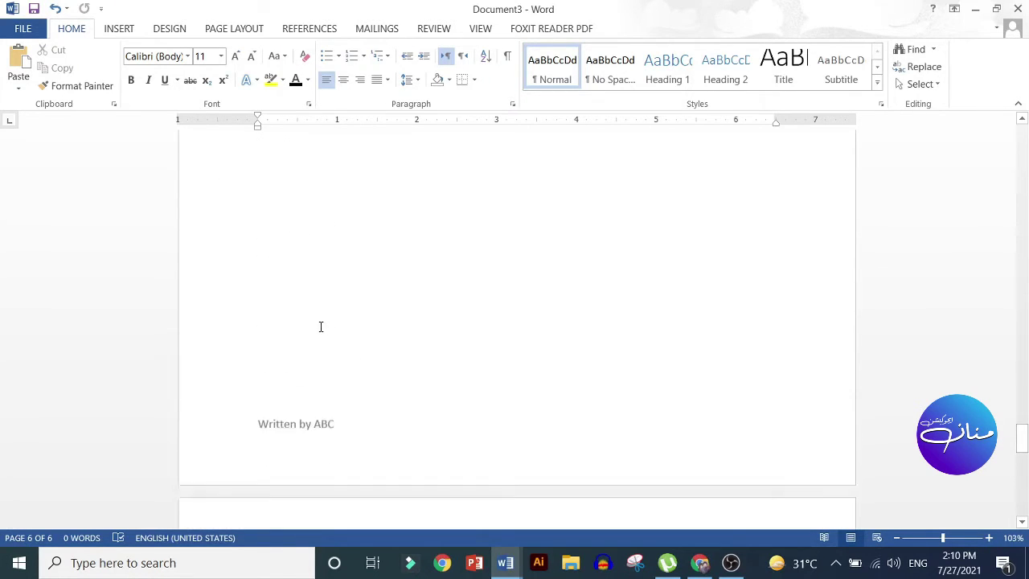
scroll(320, 326, up, 6)
scroll(320, 327, up, 6)
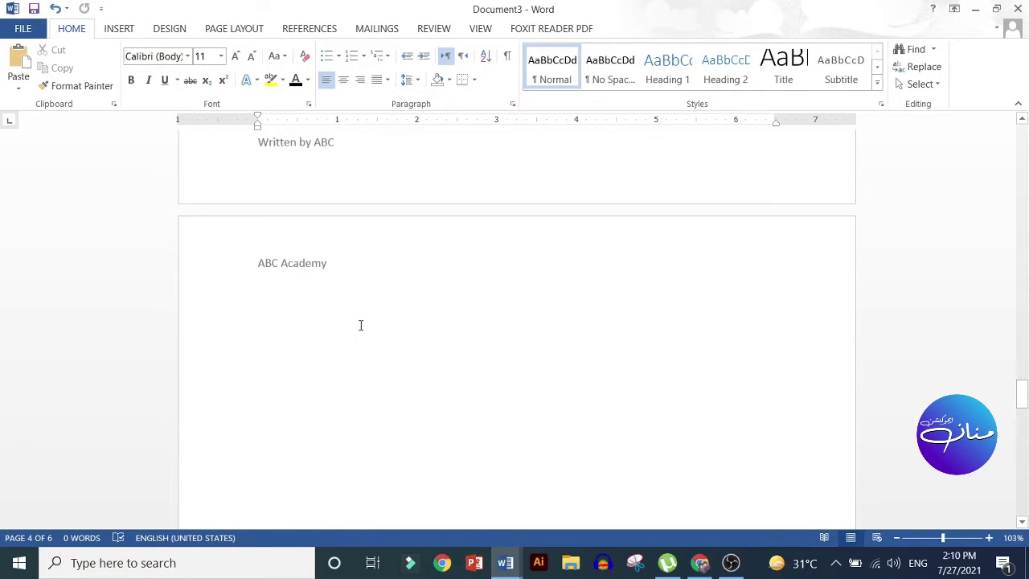
scroll(361, 322, up, 3)
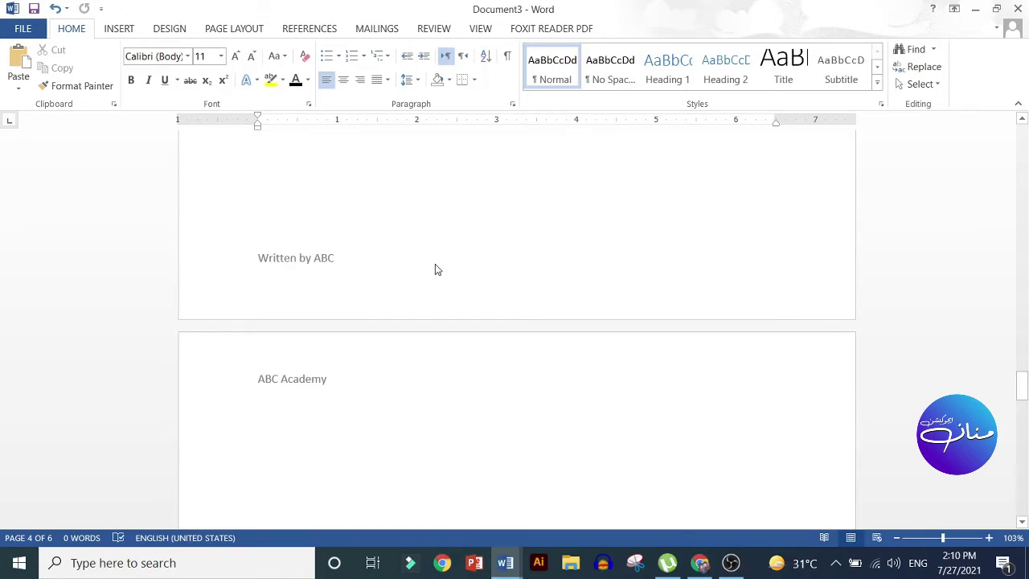
scroll(254, 278, up, 4)
scroll(381, 294, up, 2)
scroll(381, 294, up, 1)
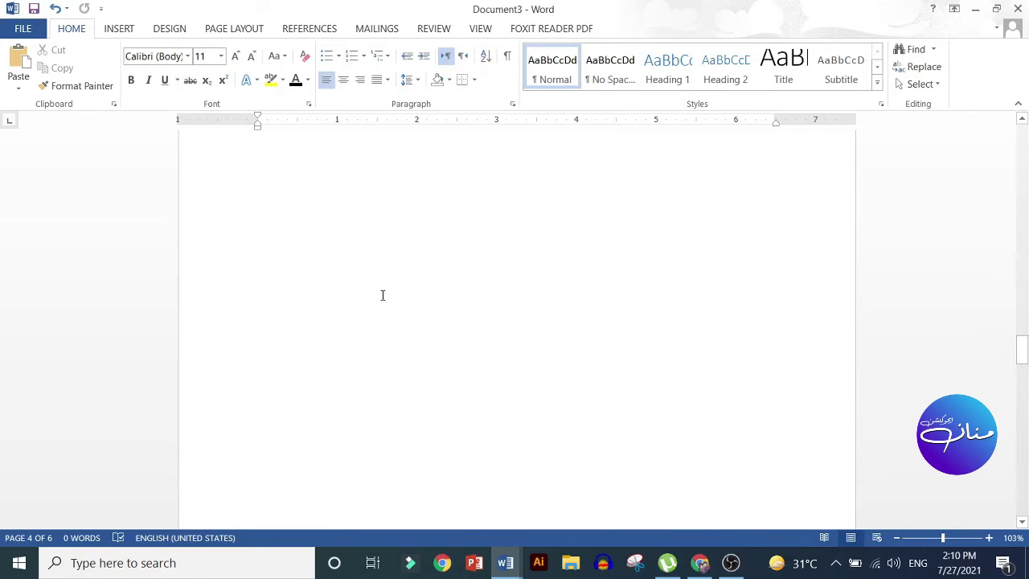
scroll(382, 295, down, 8)
scroll(383, 295, up, 4)
scroll(383, 295, up, 3)
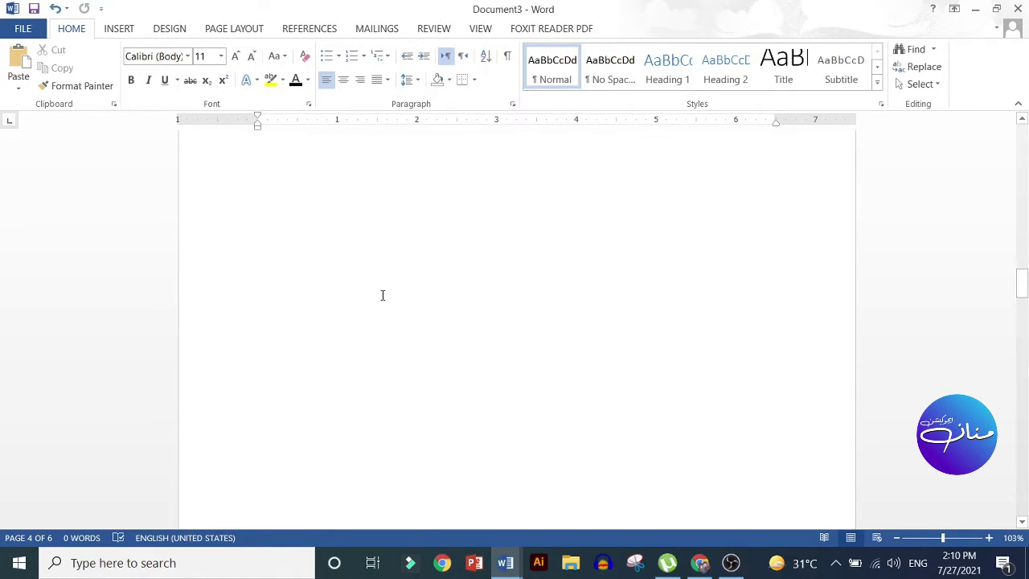
scroll(383, 295, down, 7)
scroll(382, 295, up, 5)
scroll(383, 295, up, 4)
scroll(383, 295, down, 7)
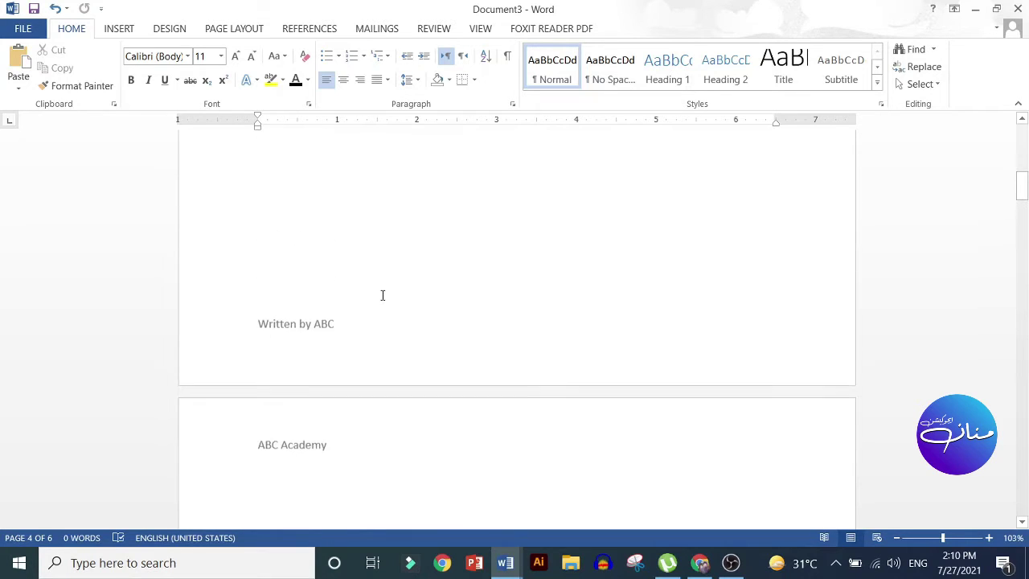
scroll(383, 295, up, 4)
scroll(382, 295, down, 9)
scroll(383, 295, up, 1)
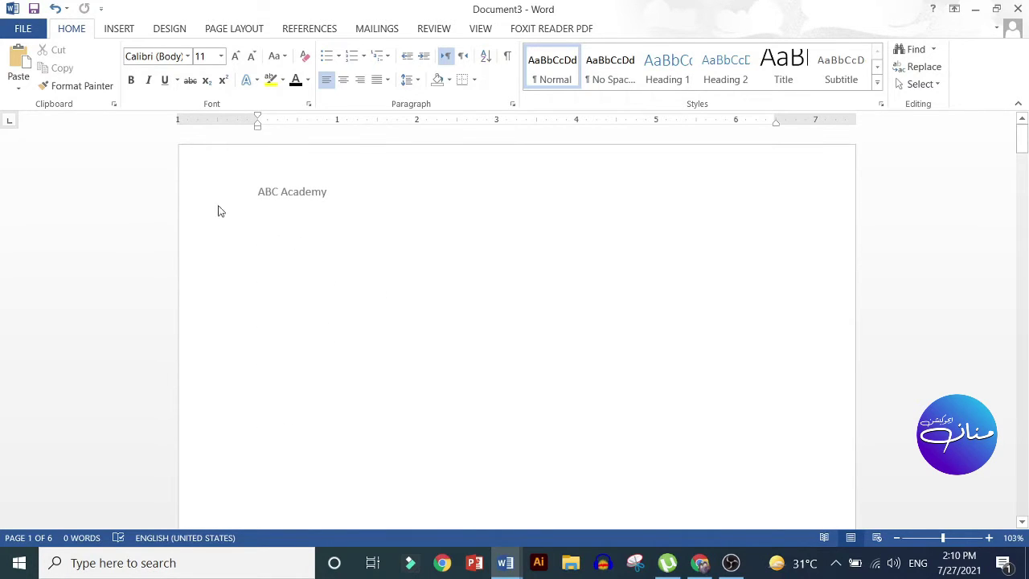
Insert the three-column Blank header design.
click(109, 32)
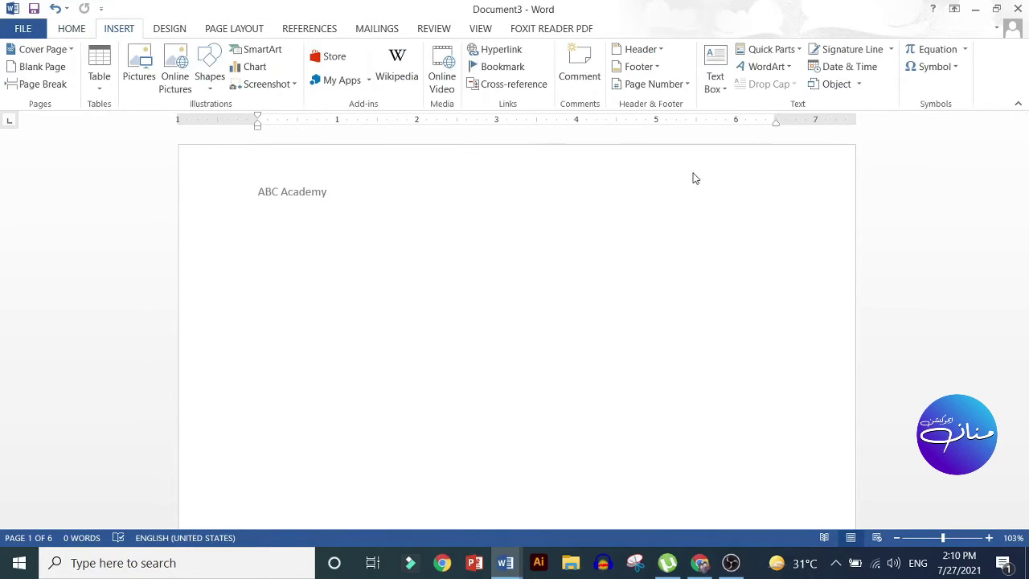
click(661, 50)
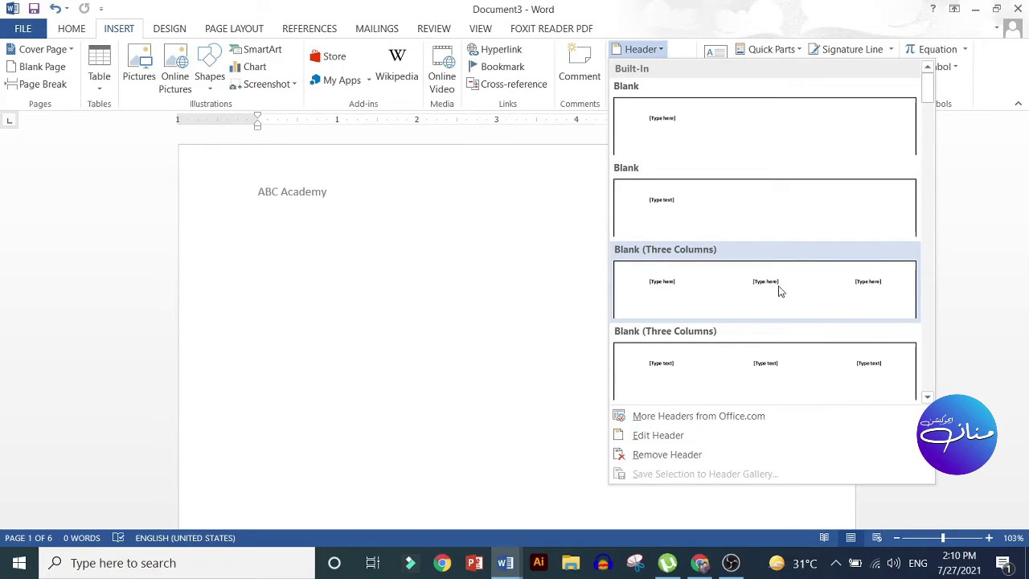
click(699, 281)
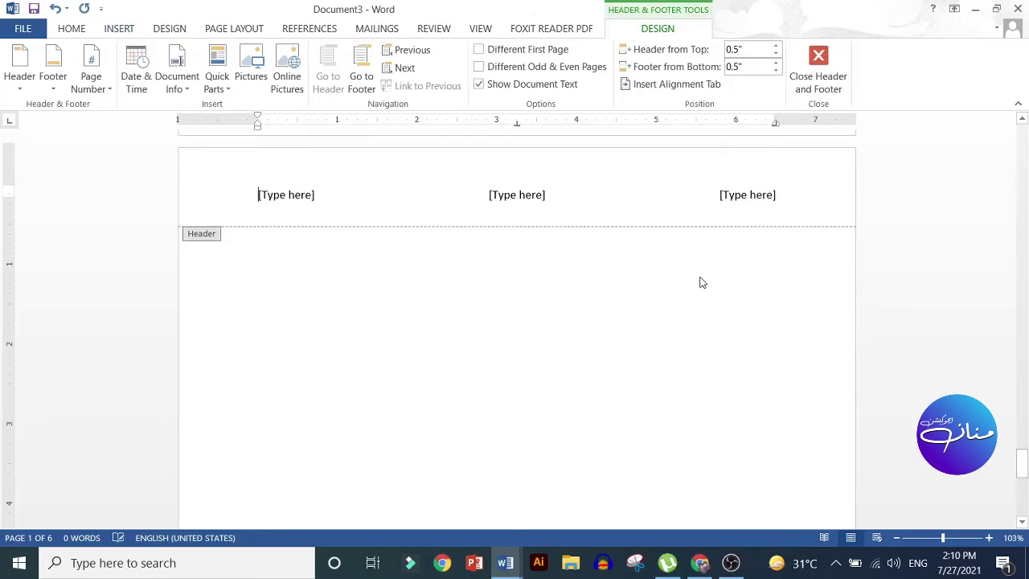
scroll(549, 306, up, 2)
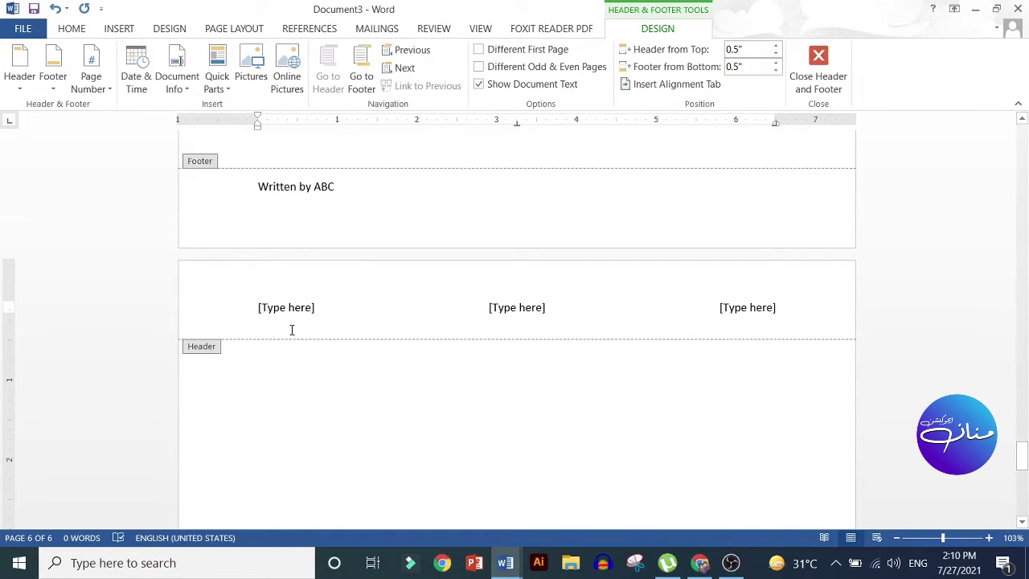
Type 'Computer Science', 'Chapter 1' and 'History of Computer' into the header's left, middle and right slots.
click(310, 312)
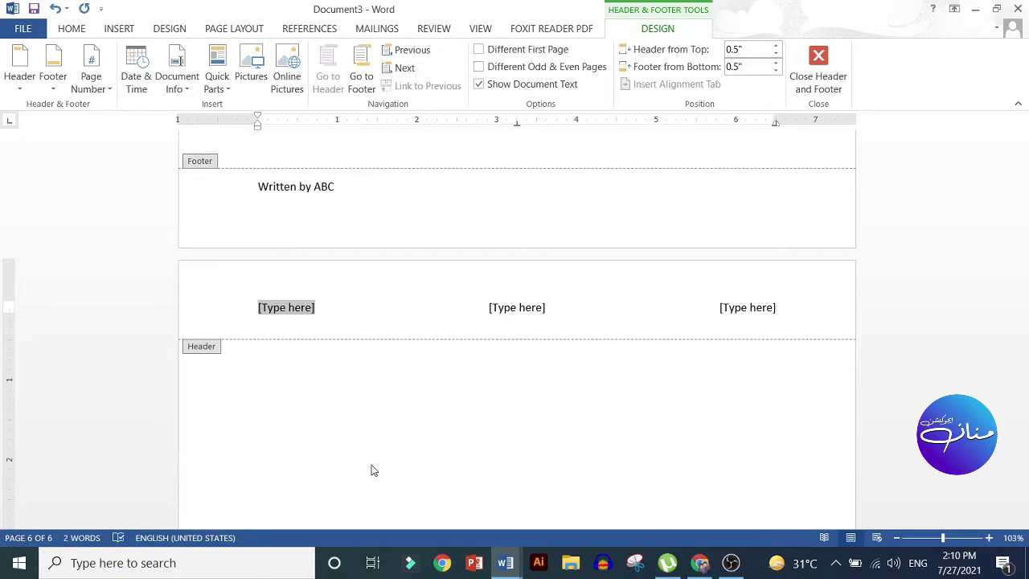
text(Com)
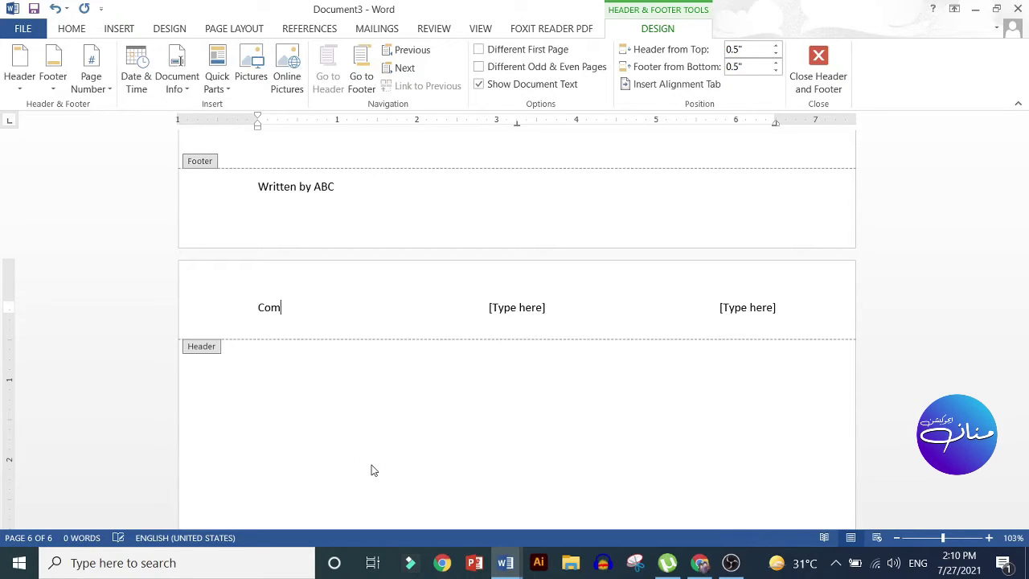
text(puter Science)
click(502, 308)
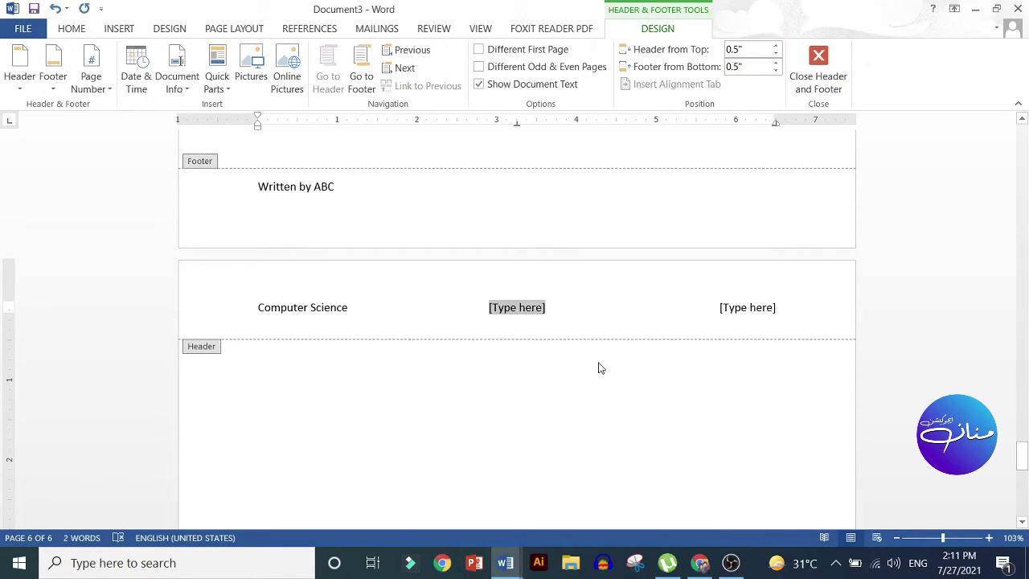
text(Ch)
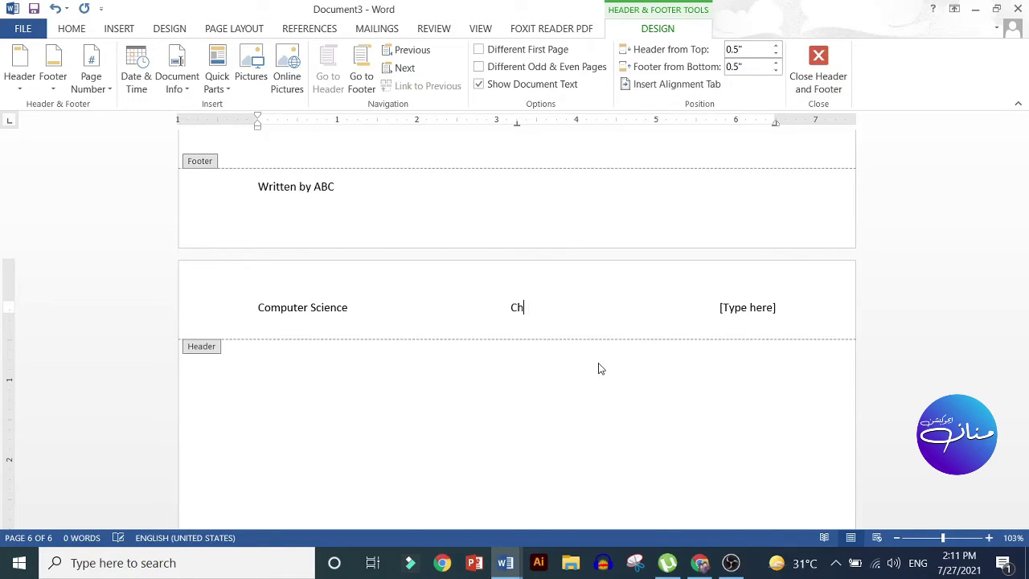
text(apter )
text(1)
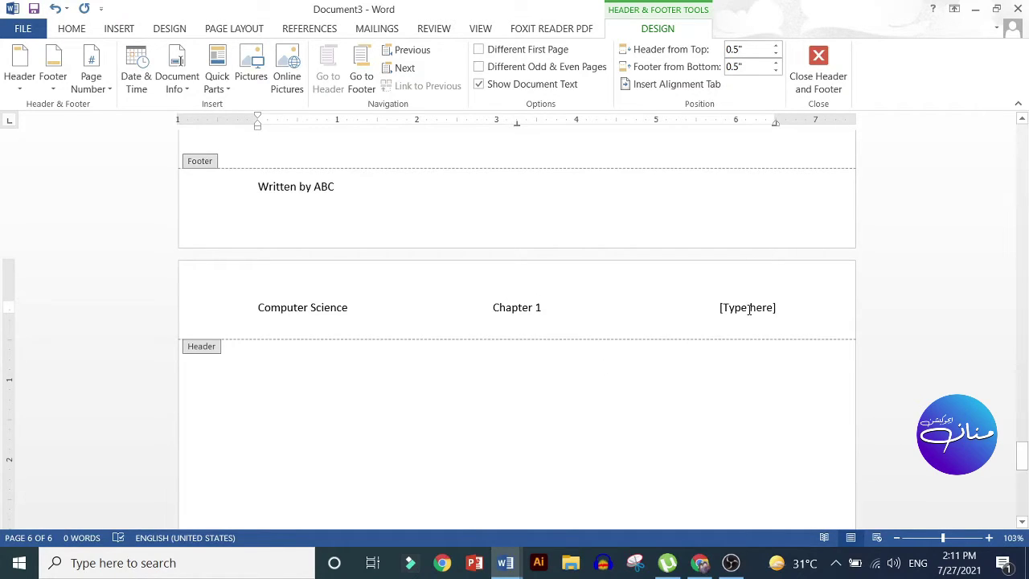
click(748, 312)
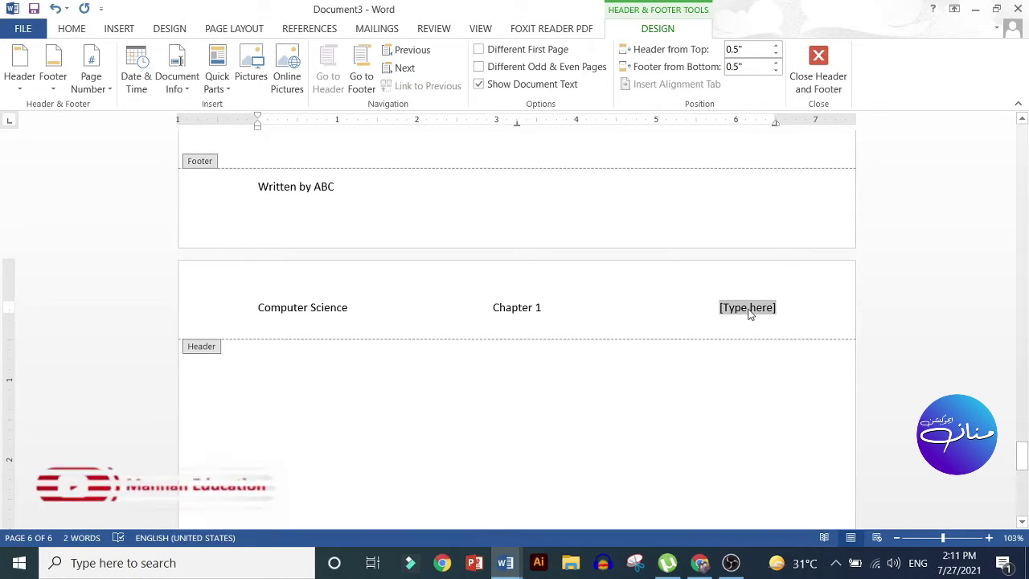
text(Hist)
key(BackSpace)
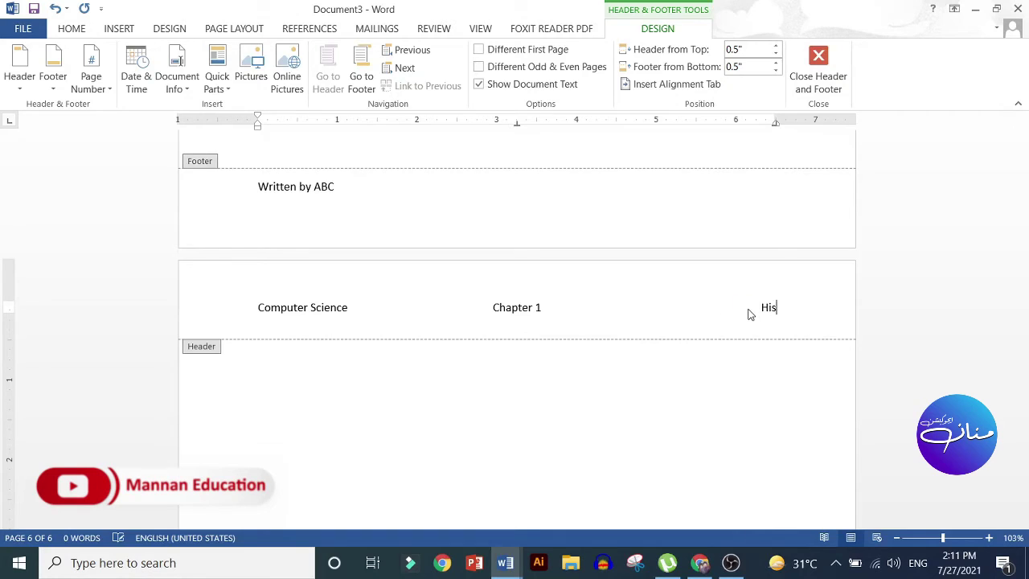
text(tory of )
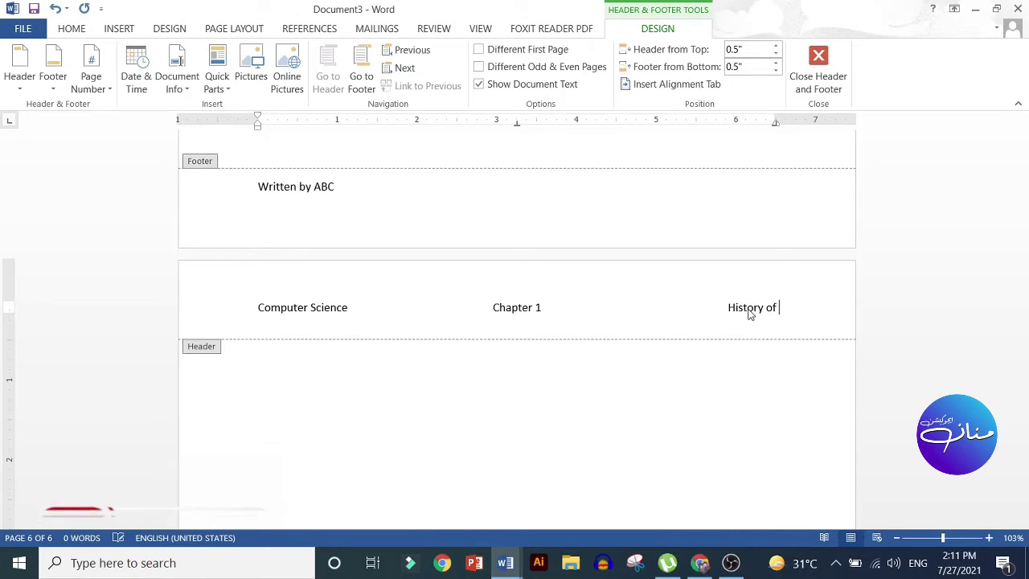
text(Computer)
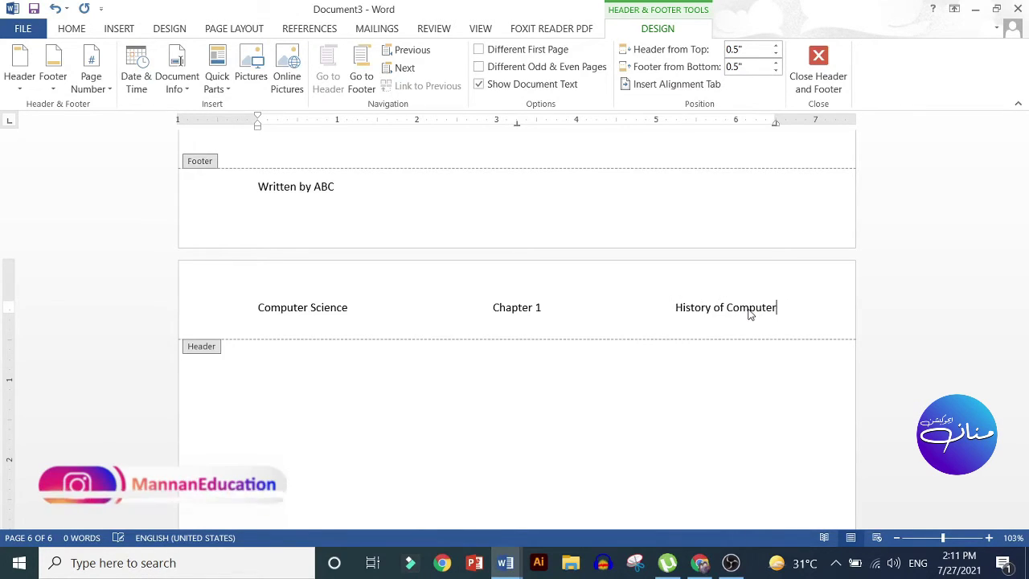
Close the three-part header and scroll back to the top of page 1.
double_click(504, 404)
scroll(514, 402, up, 5)
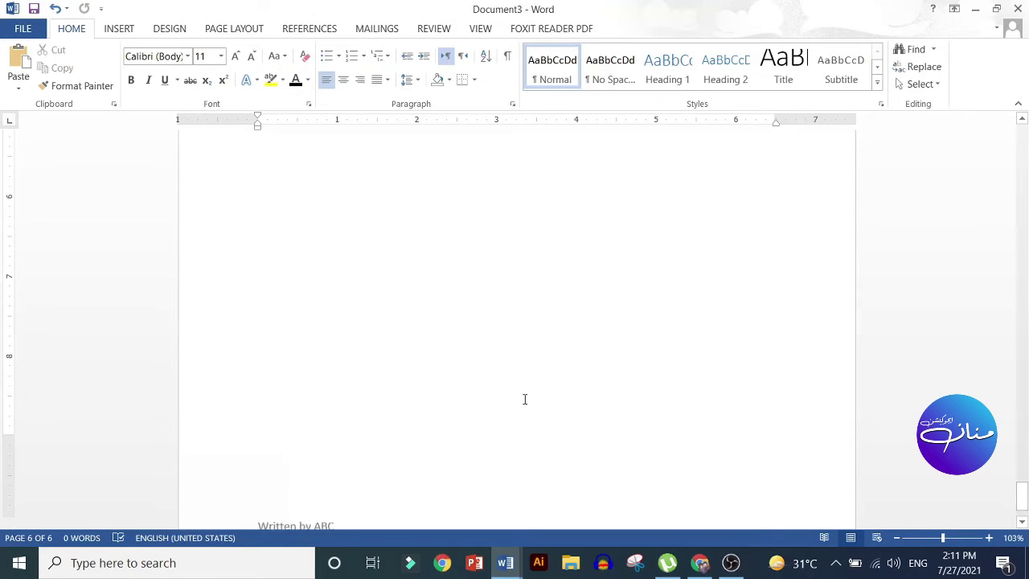
scroll(524, 398, up, 5)
scroll(524, 398, up, 5)
scroll(524, 397, up, 5)
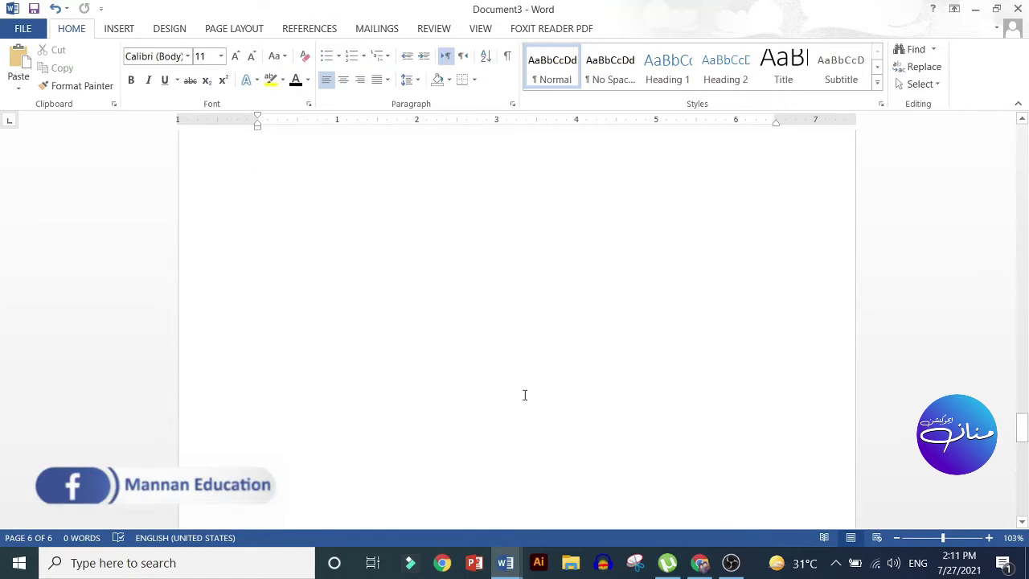
scroll(524, 394, up, 5)
scroll(524, 395, up, 5)
scroll(558, 374, up, 1)
scroll(557, 374, up, 2)
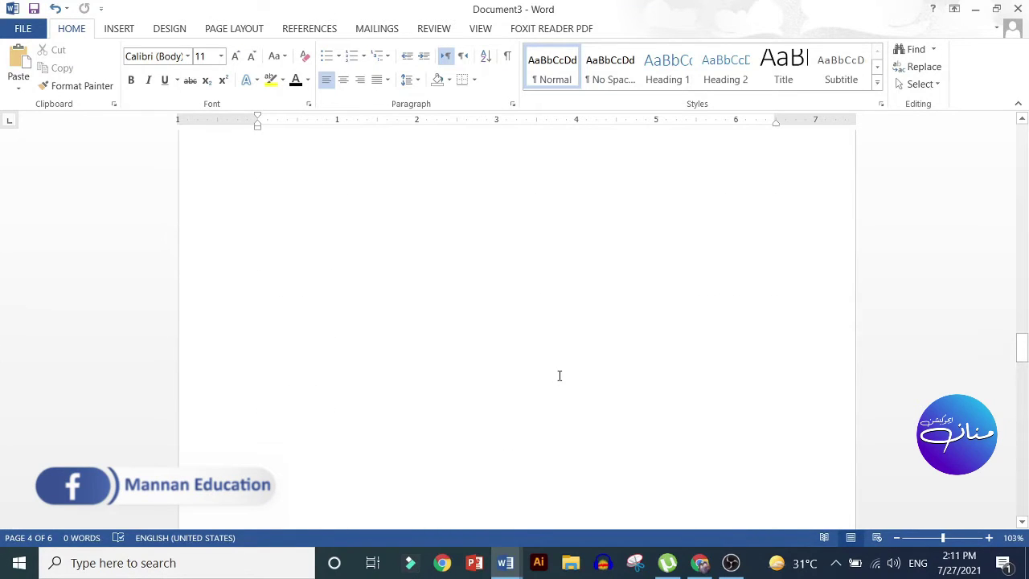
scroll(560, 380, down, 3)
scroll(558, 375, up, 2)
scroll(563, 370, up, 5)
scroll(563, 370, up, 5)
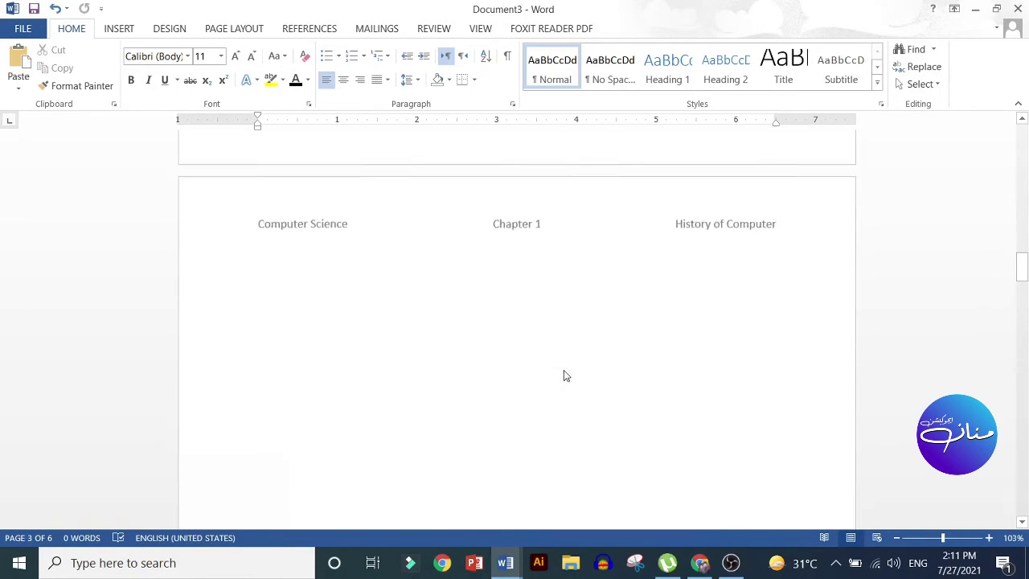
scroll(563, 369, up, 9)
scroll(355, 200, up, 2)
drag(1022, 228, 1022, 138)
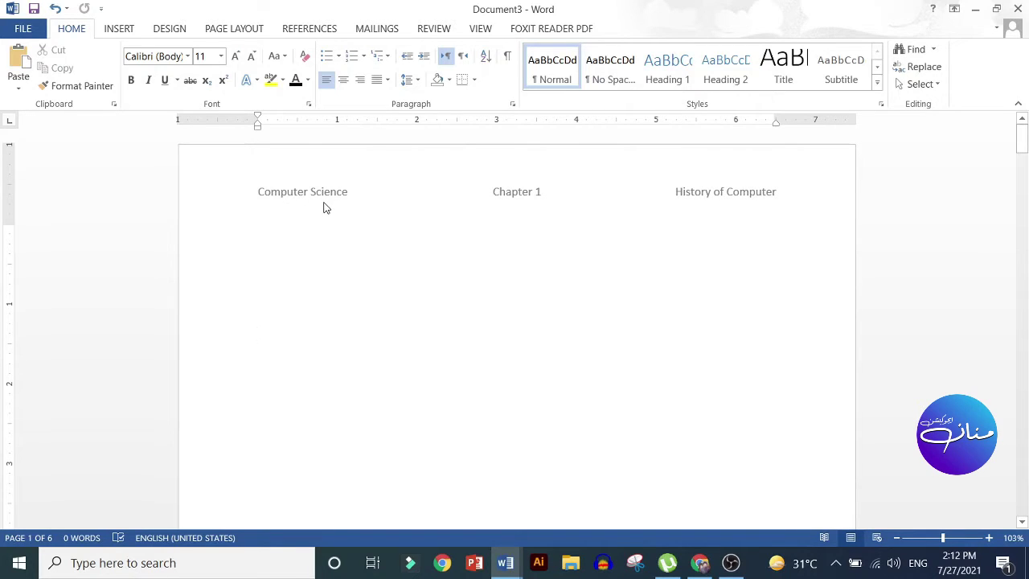
Select the whole page 1 header line and change its font to Arial Black.
double_click(414, 192)
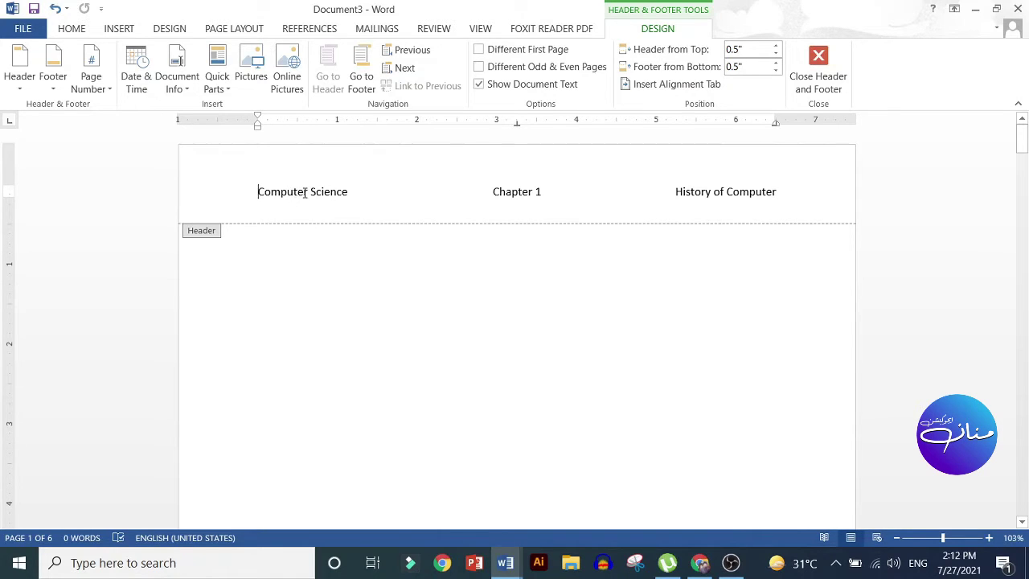
drag(295, 201, 779, 194)
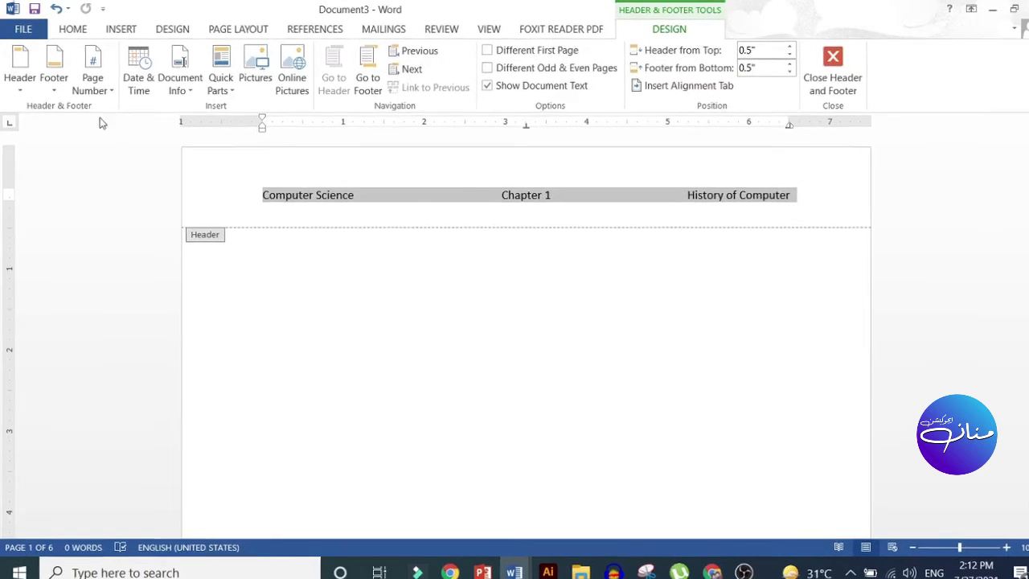
click(71, 28)
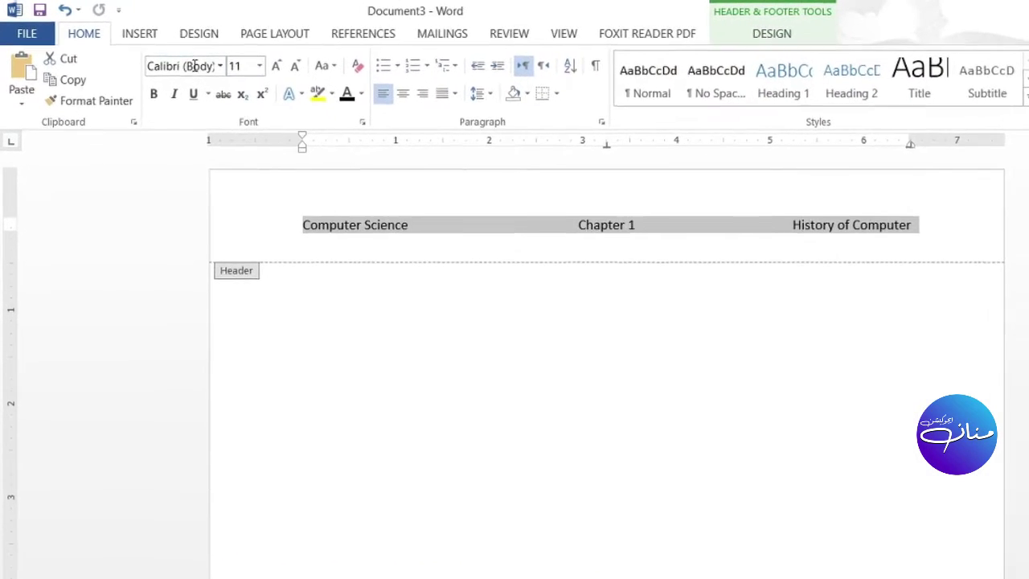
click(212, 65)
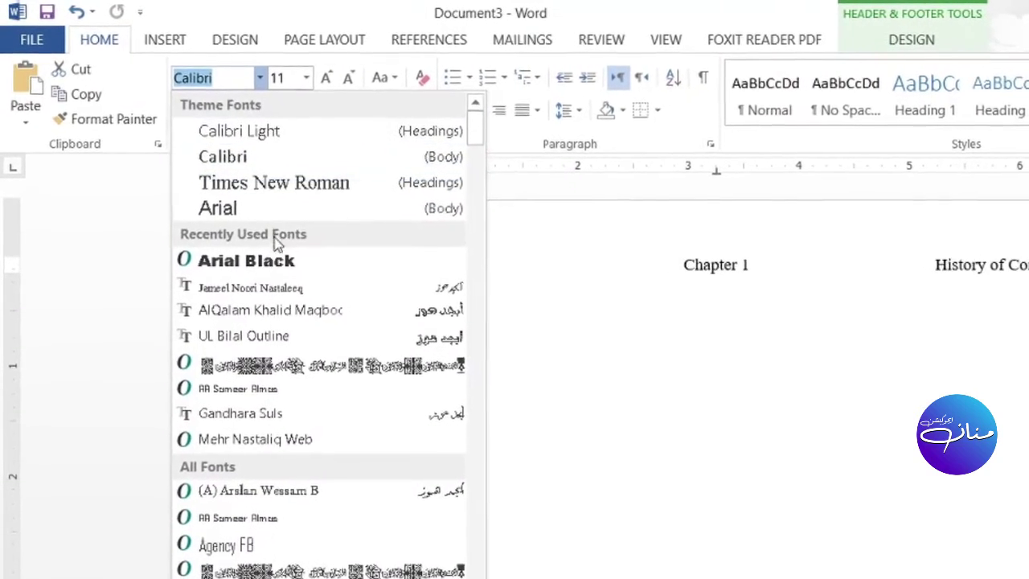
click(265, 251)
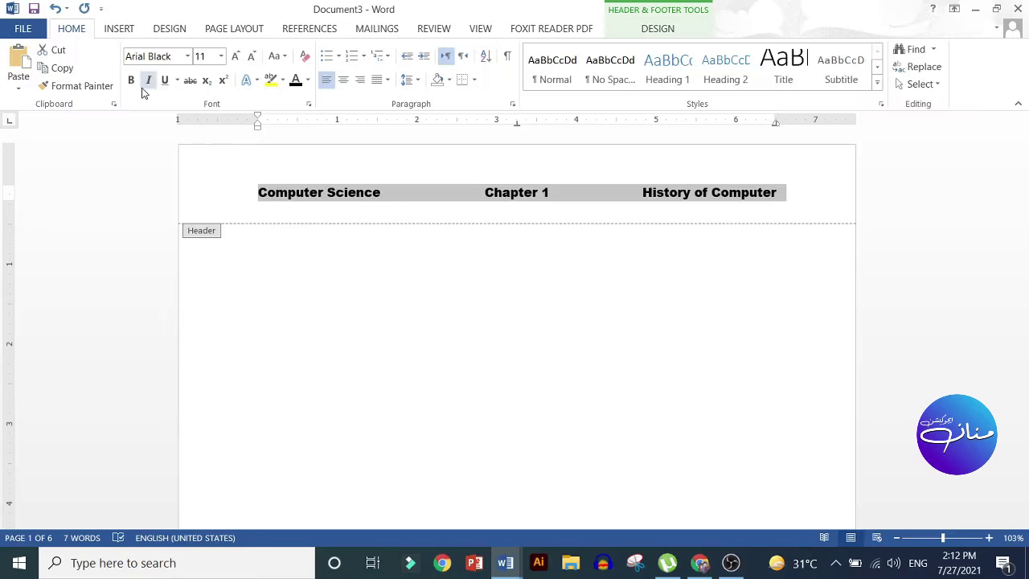
click(380, 209)
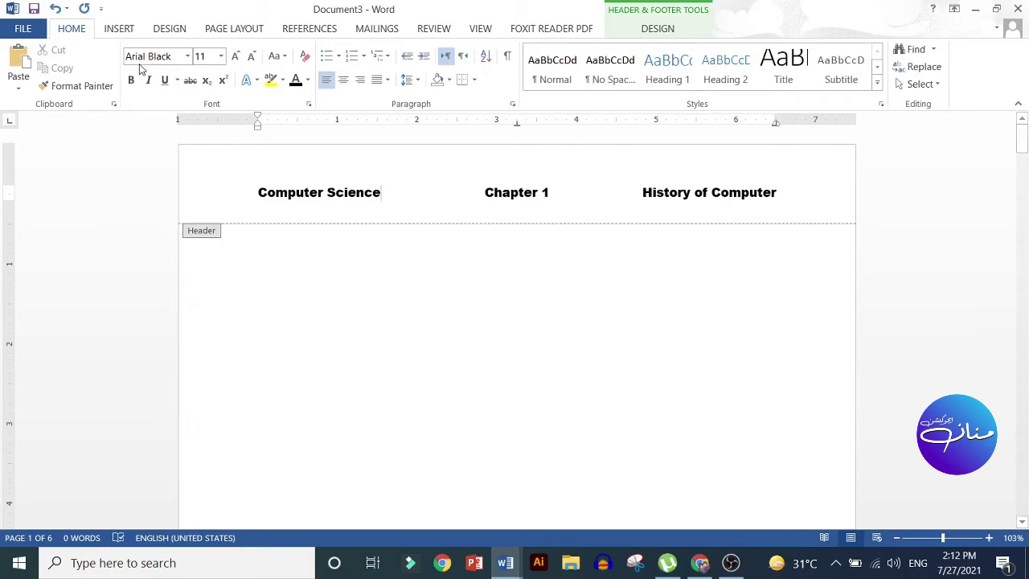
Draw a straight line spanning beneath the header titles.
click(119, 28)
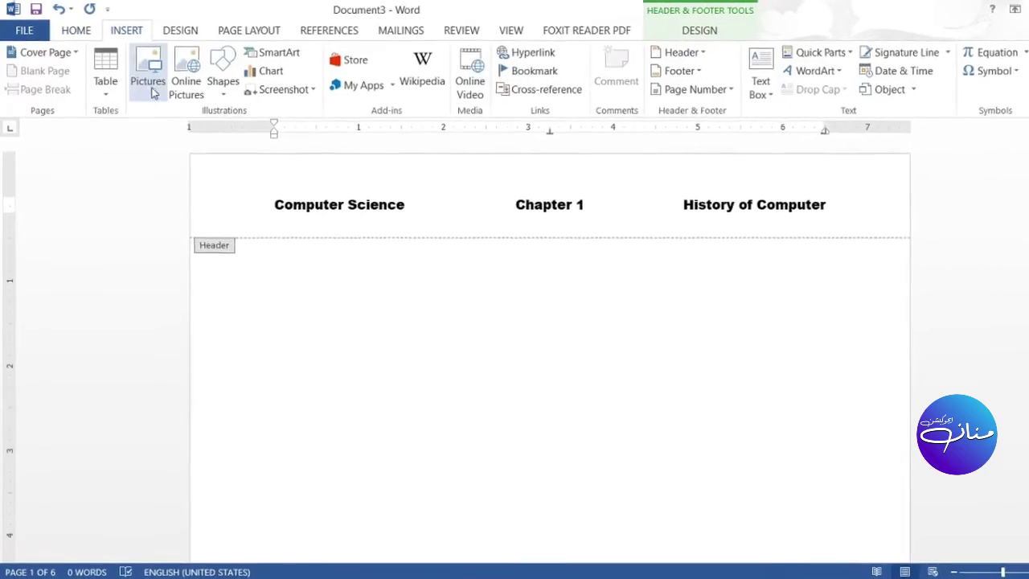
click(221, 97)
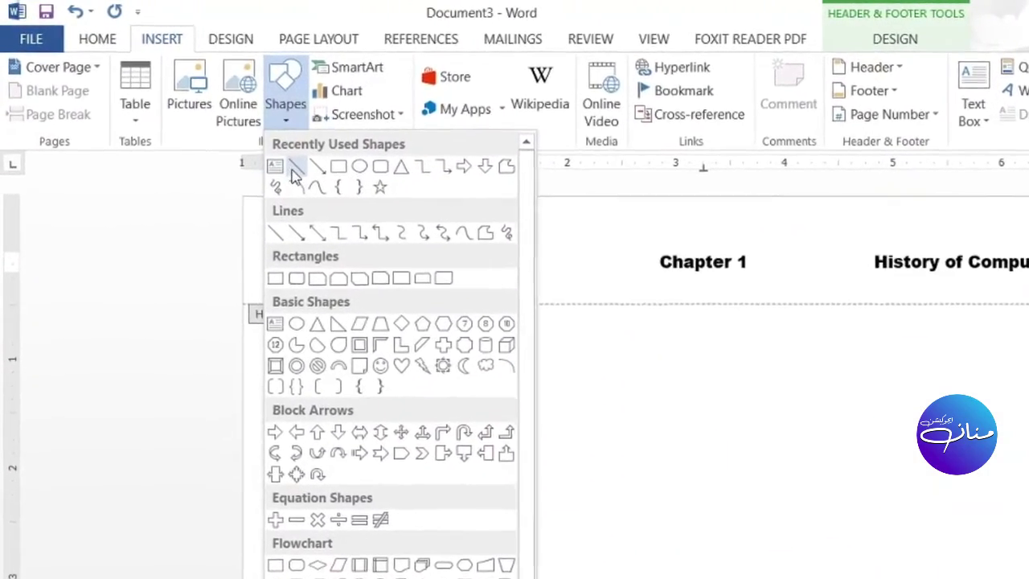
click(295, 167)
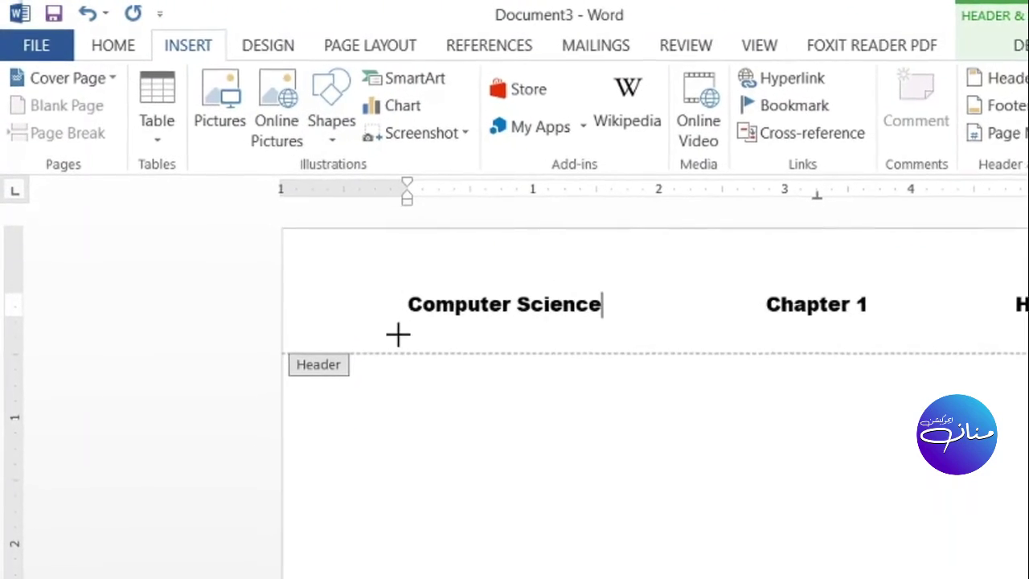
mouse_move(252, 211)
mouse_down()
mouse_move(760, 230)
mouse_move(742, 219)
mouse_move(790, 219)
mouse_move(778, 325)
mouse_move(775, 210)
mouse_up()
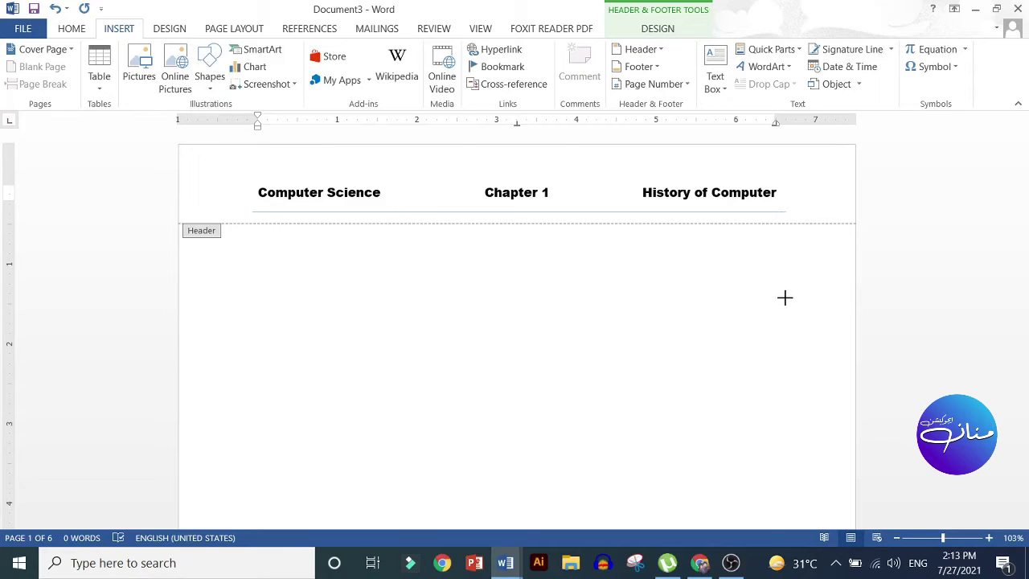
drag(784, 297, 785, 300)
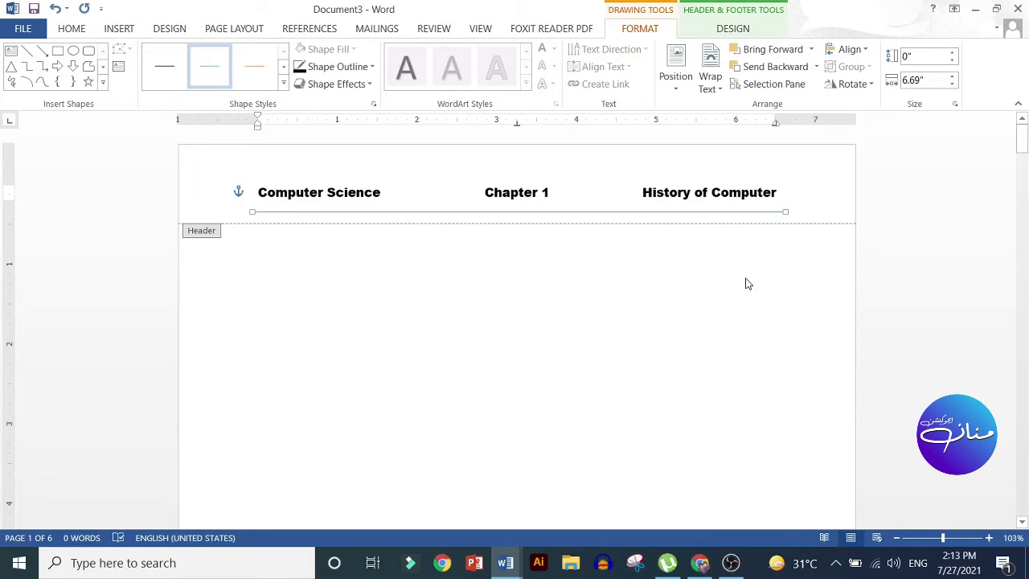
Make the header line black and 3 pt thick.
click(372, 67)
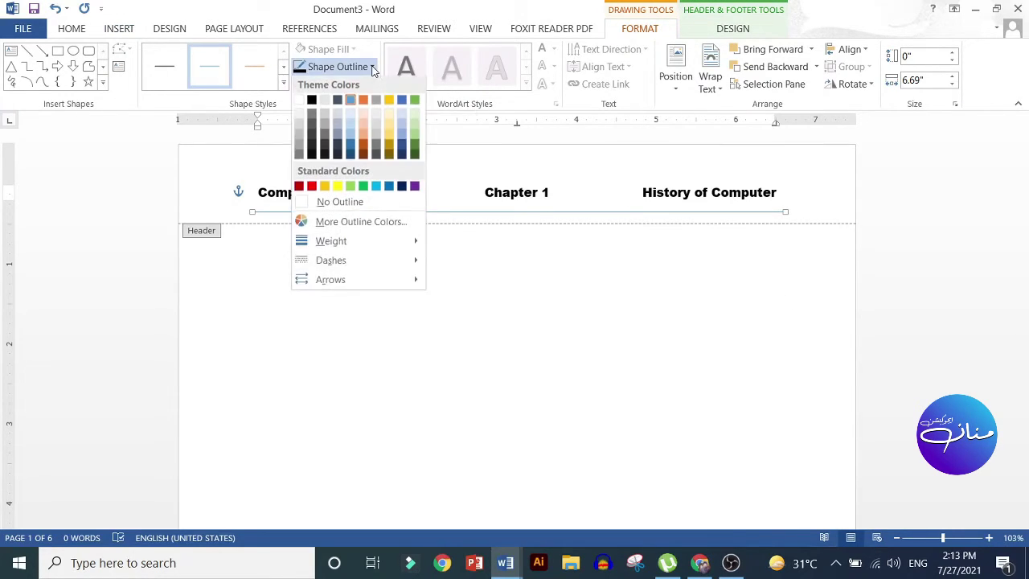
click(311, 105)
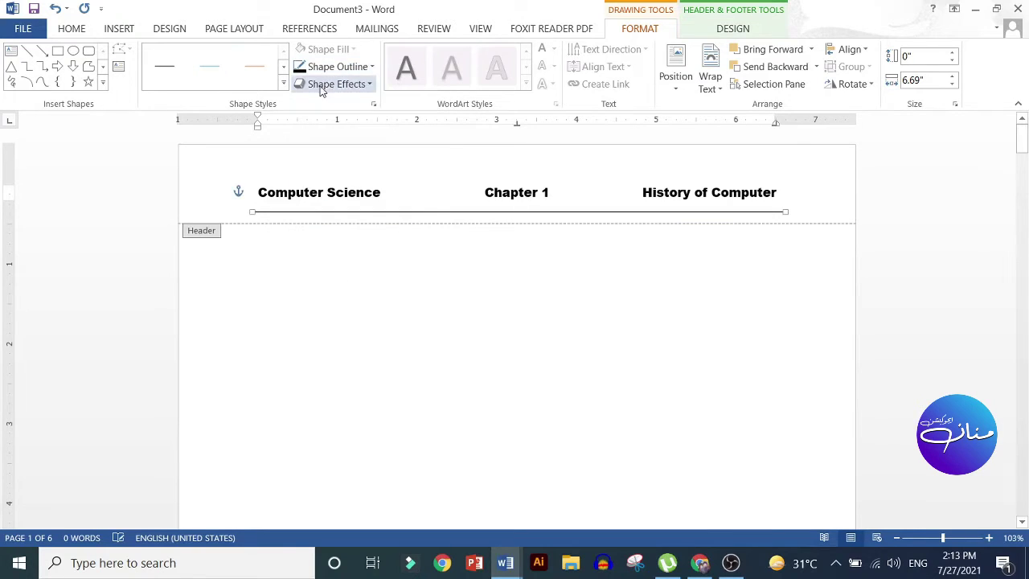
click(372, 68)
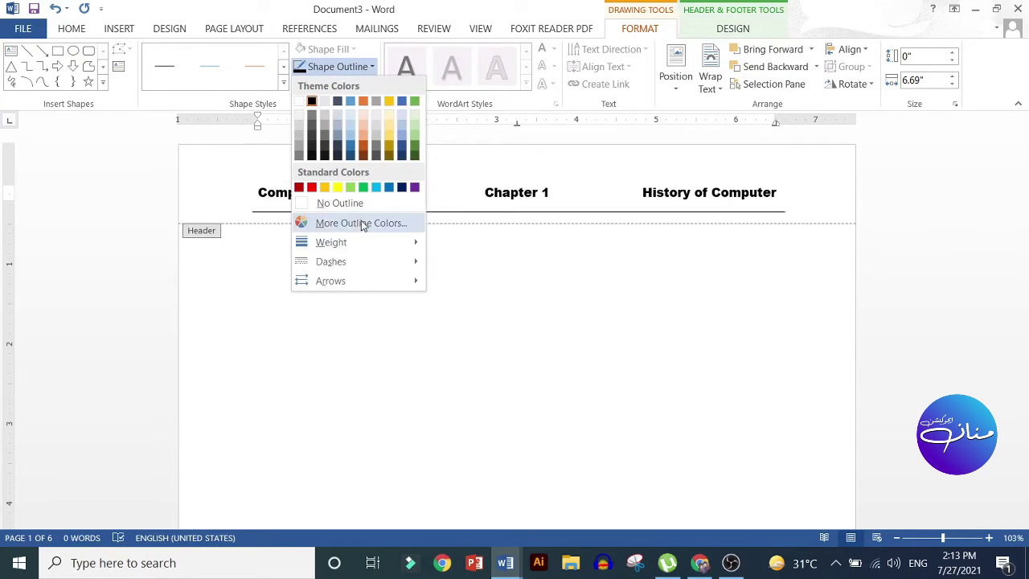
mouse_move(342, 245)
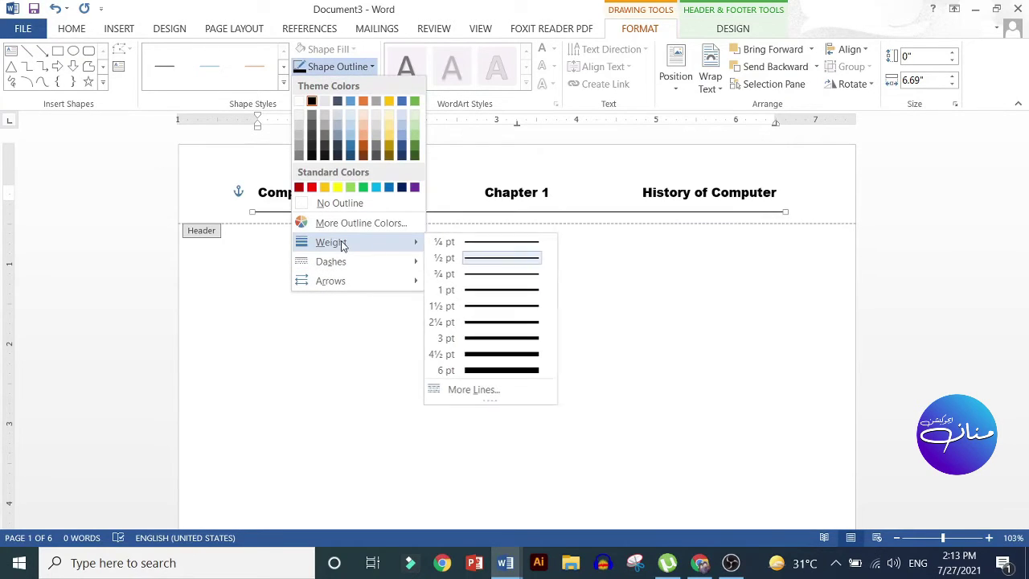
click(494, 338)
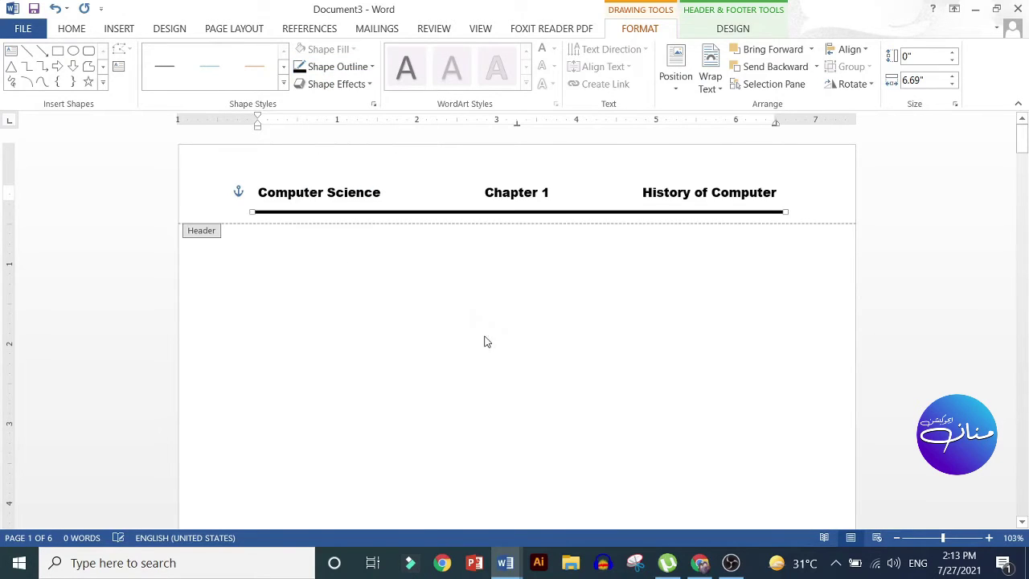
Close header editing and scroll through the pages to check the underline.
double_click(491, 344)
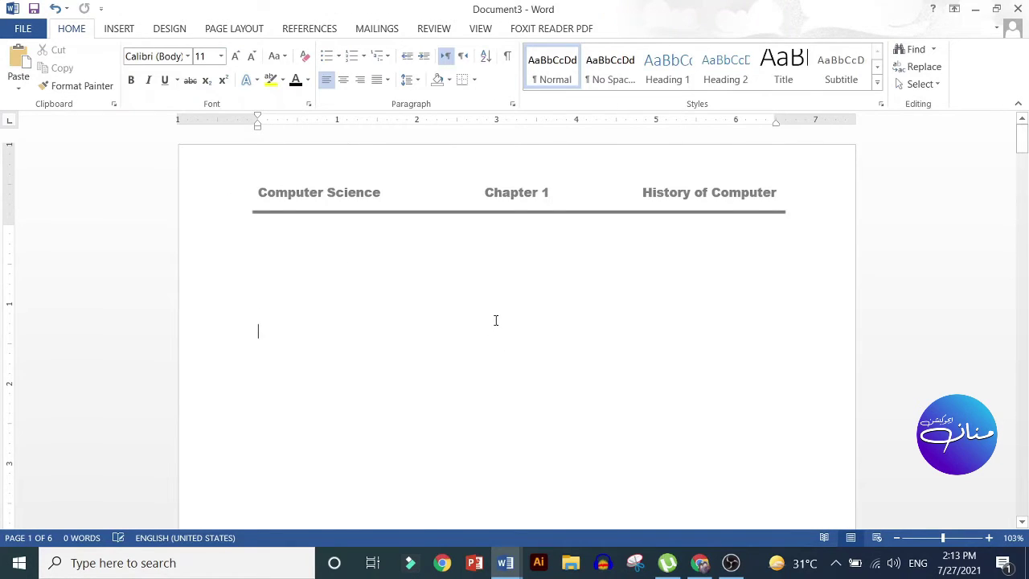
scroll(496, 320, down, 4)
scroll(498, 319, down, 9)
scroll(498, 319, down, 6)
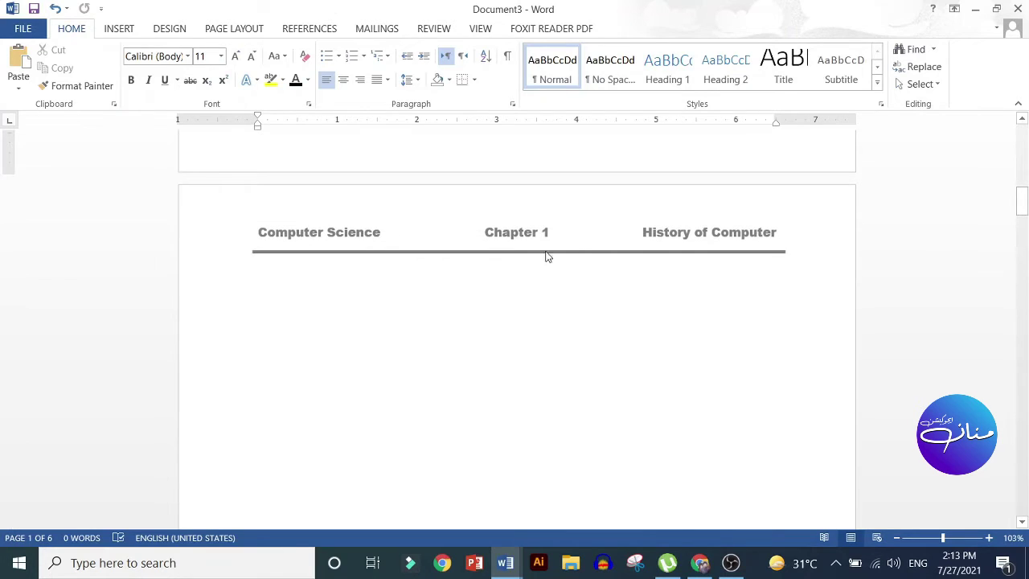
scroll(579, 267, down, 1)
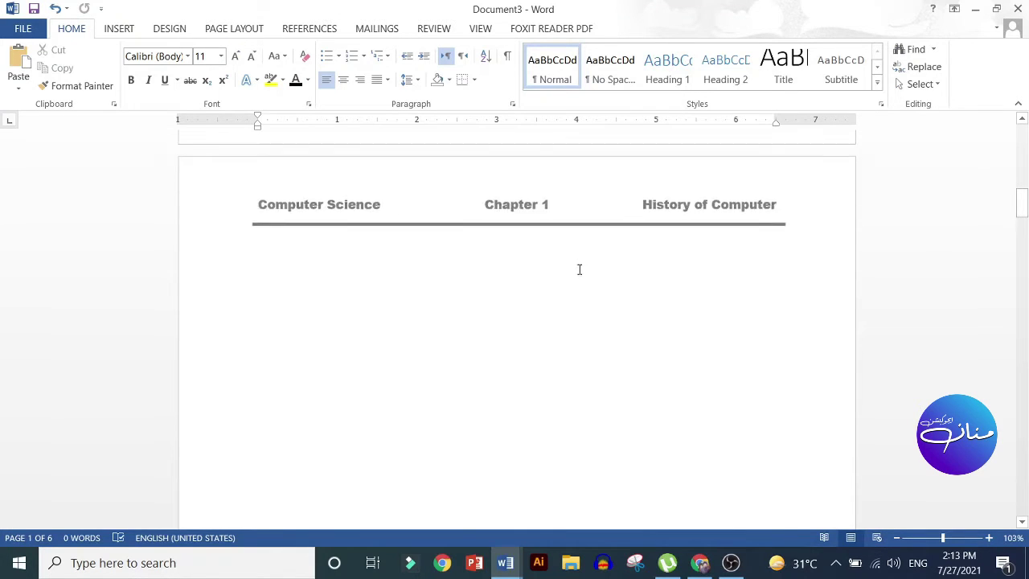
scroll(579, 269, up, 1)
scroll(579, 269, up, 4)
scroll(581, 270, up, 6)
scroll(581, 271, down, 6)
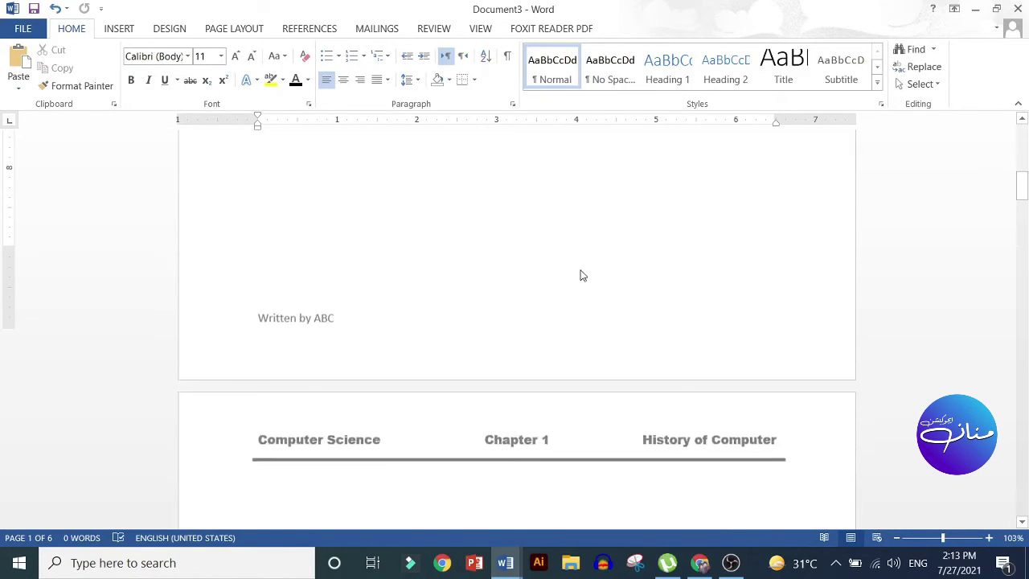
Copy the header's thick black line and place the duplicate above 'Written by ABC' in the footer.
double_click(523, 408)
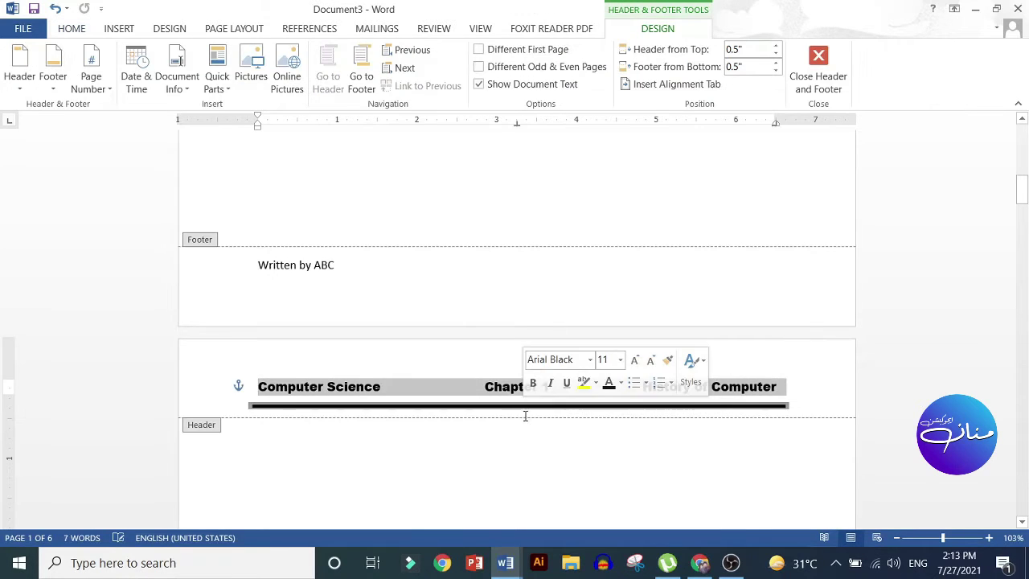
click(836, 383)
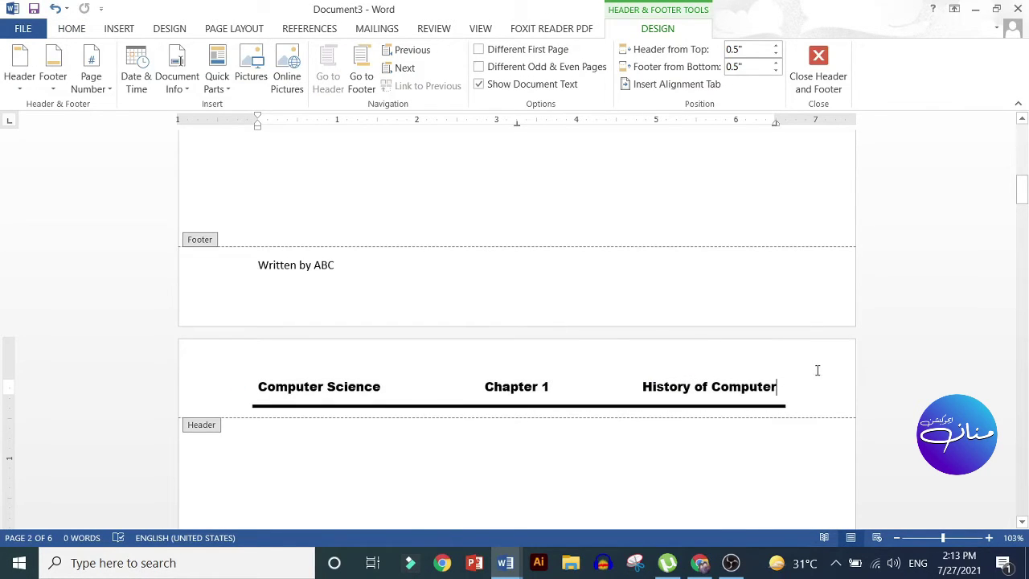
click(711, 407)
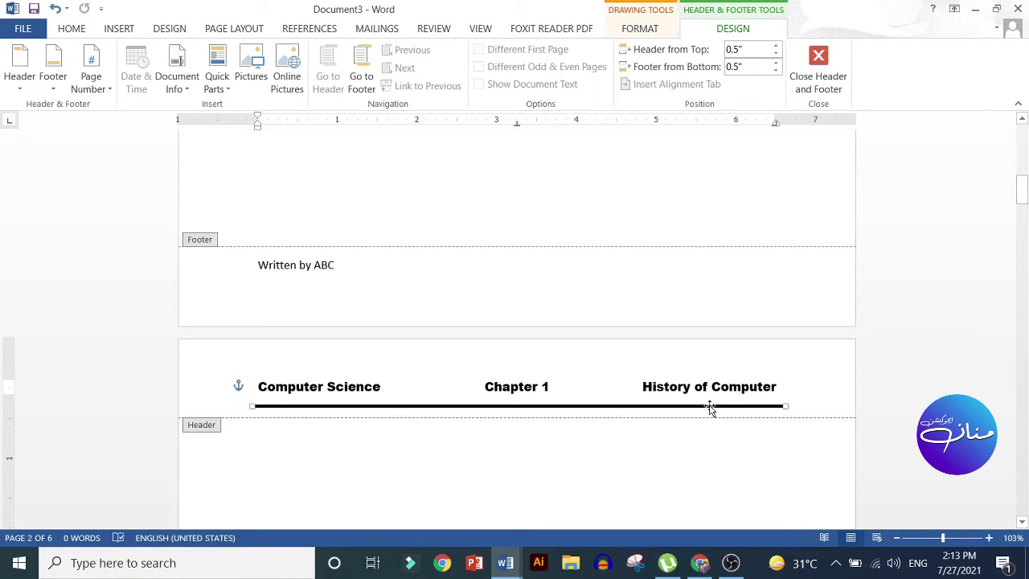
drag(710, 408, 725, 420)
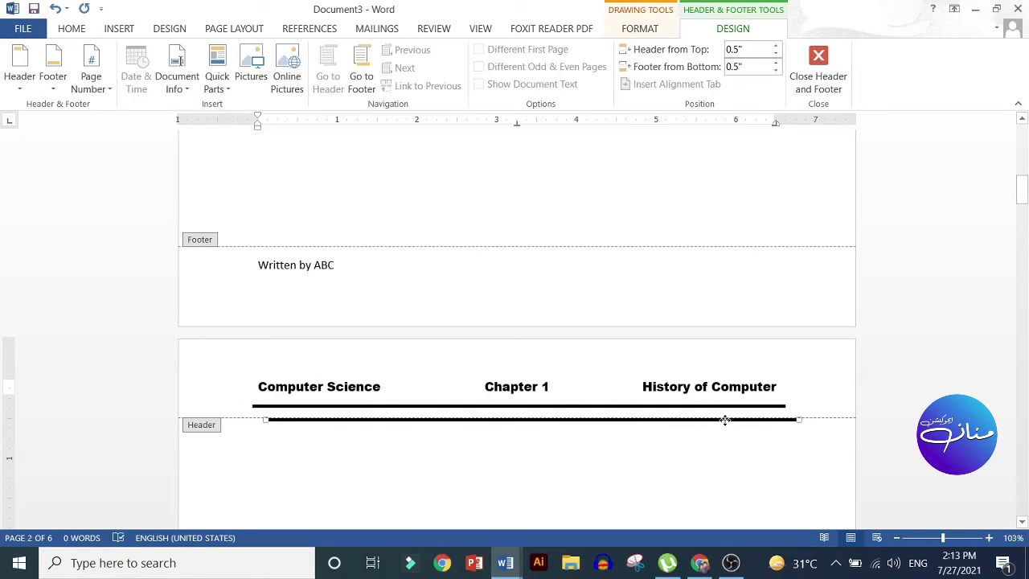
mouse_move(725, 420)
mouse_down()
mouse_move(681, 267)
mouse_move(711, 254)
mouse_up()
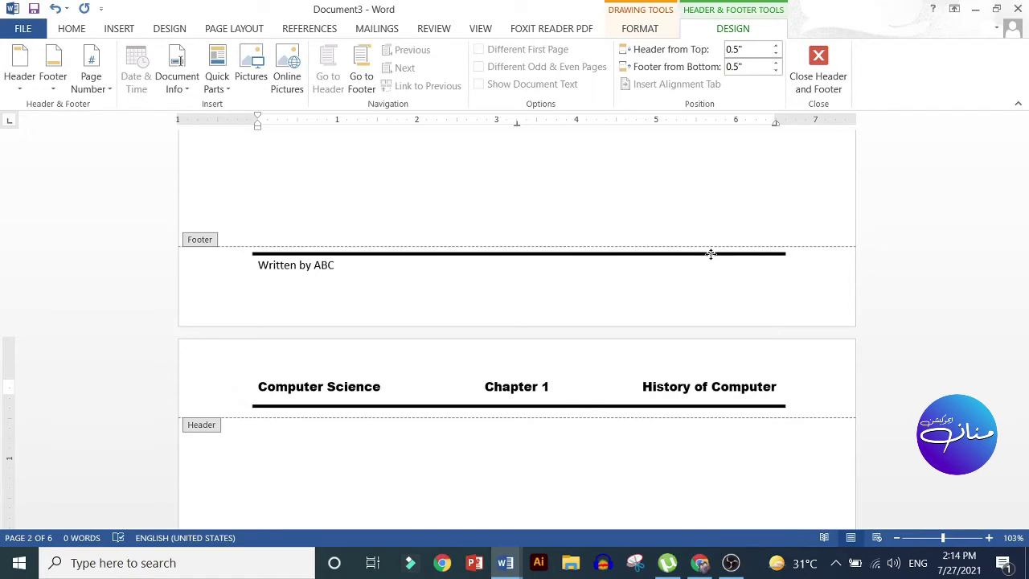
Center the footer text 'Written by ABC' and set it in Arial Black.
scroll(705, 253, down, 3)
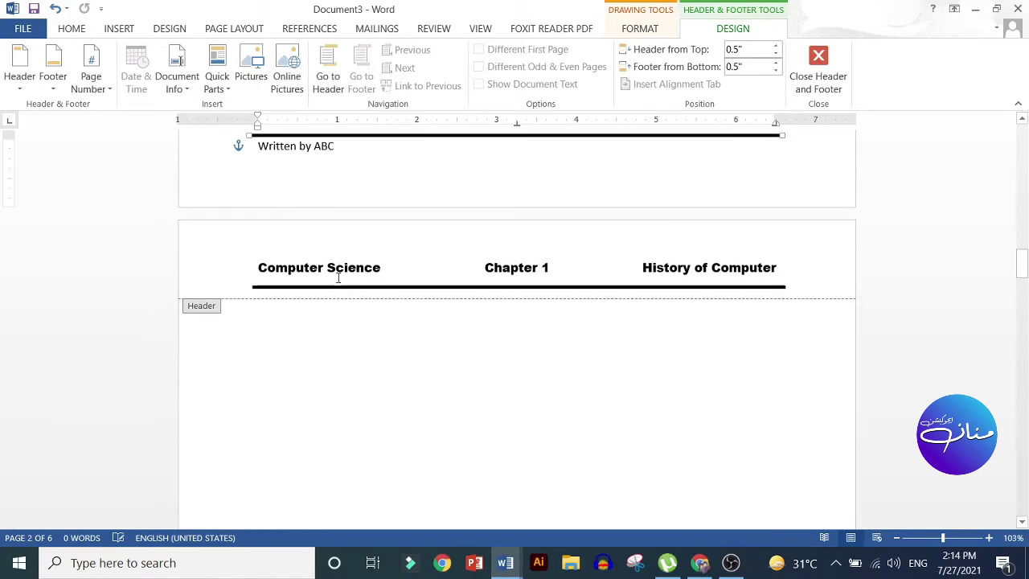
click(303, 146)
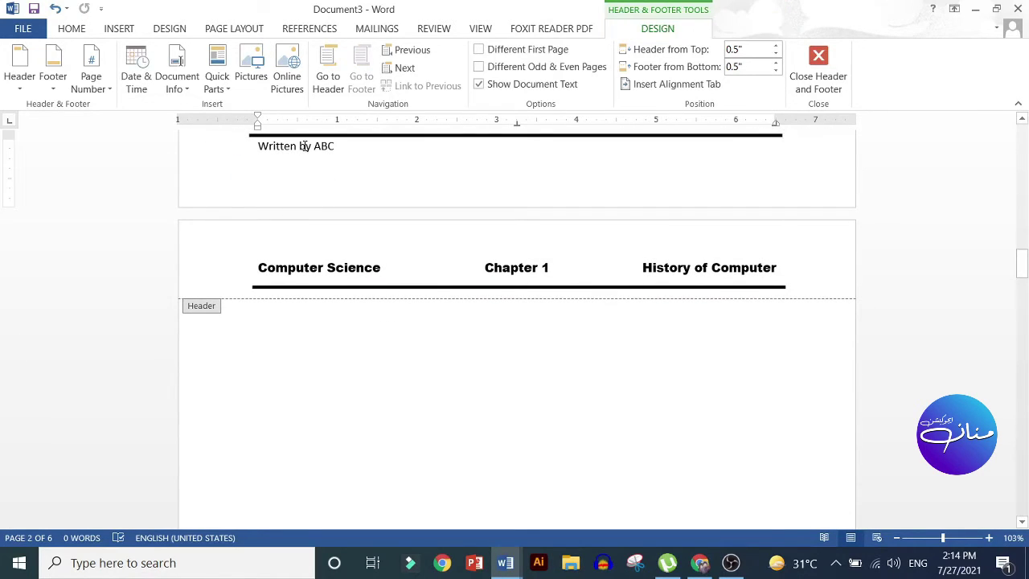
key(ctrl+e)
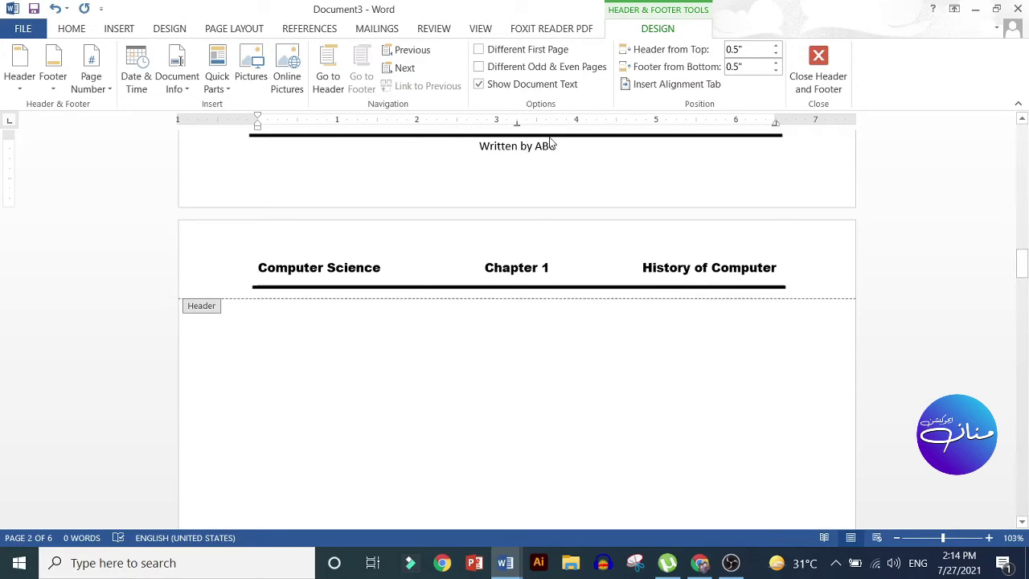
drag(556, 146, 238, 145)
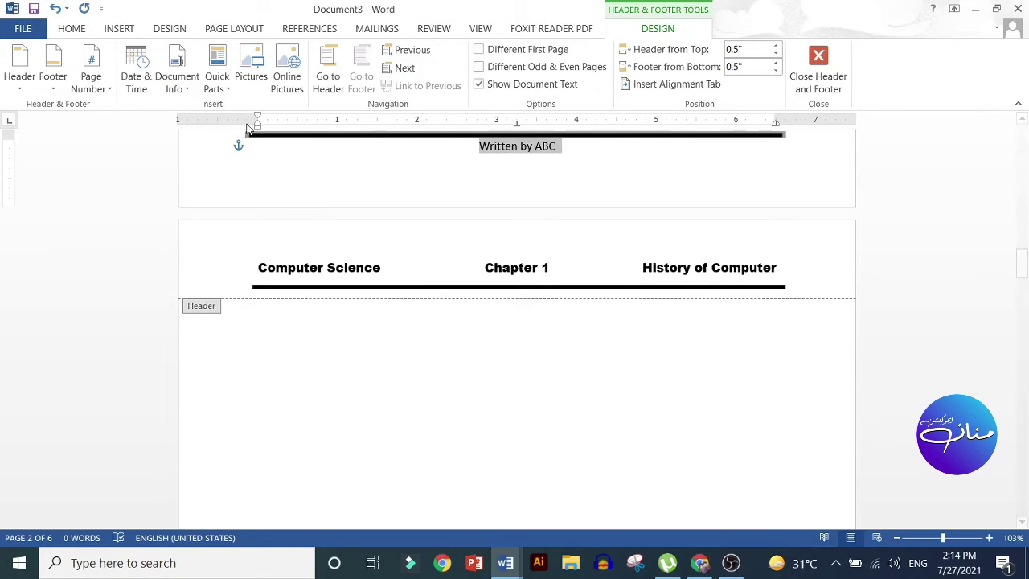
click(68, 30)
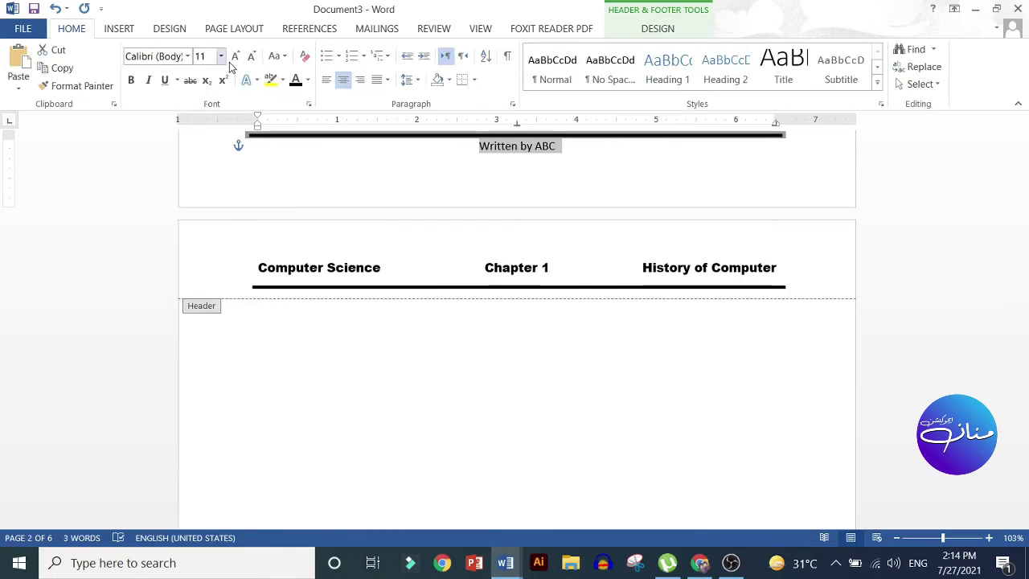
click(187, 55)
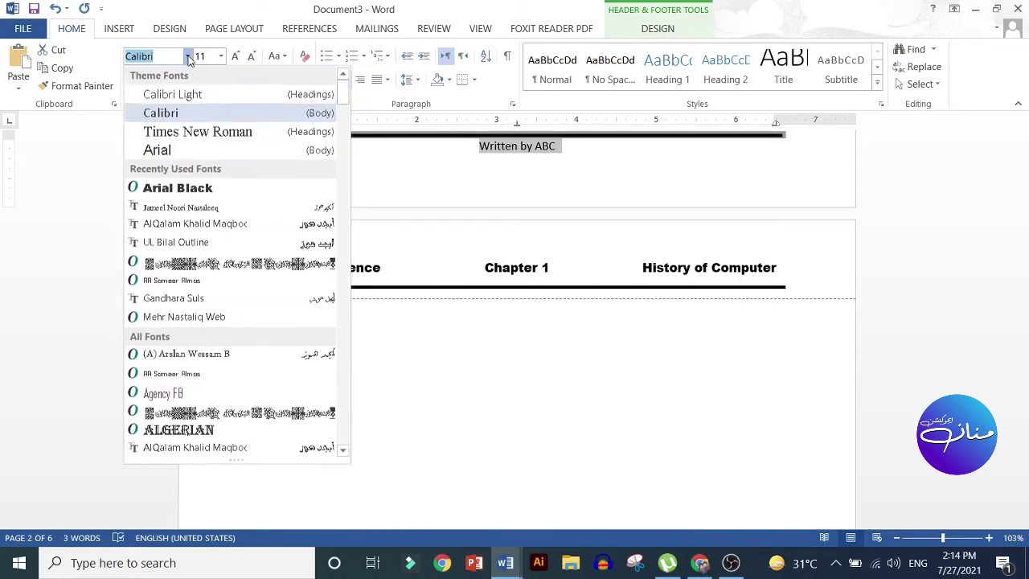
click(169, 190)
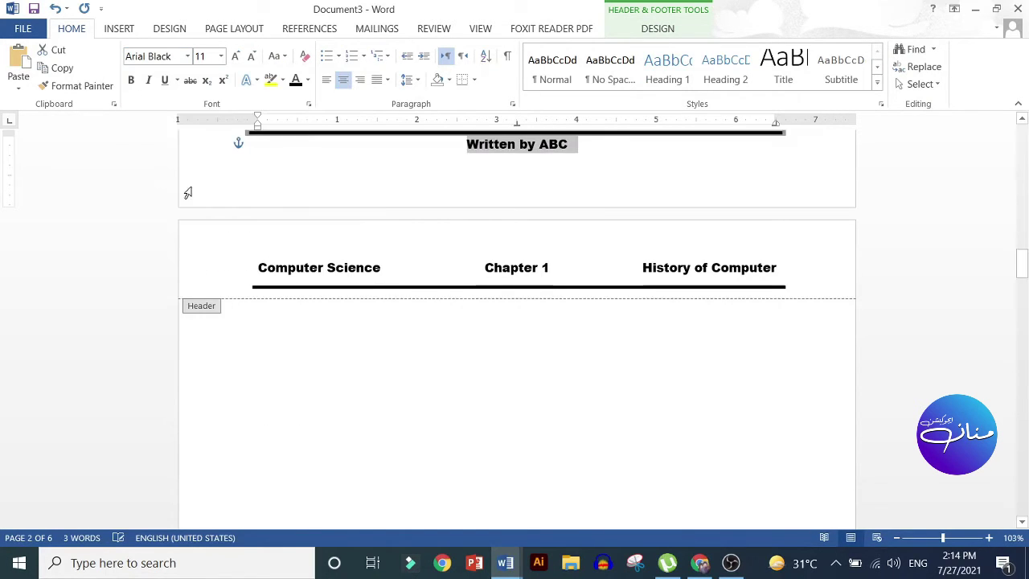
Drag the footer margin on the vertical ruler to move the footer lower.
scroll(330, 201, up, 3)
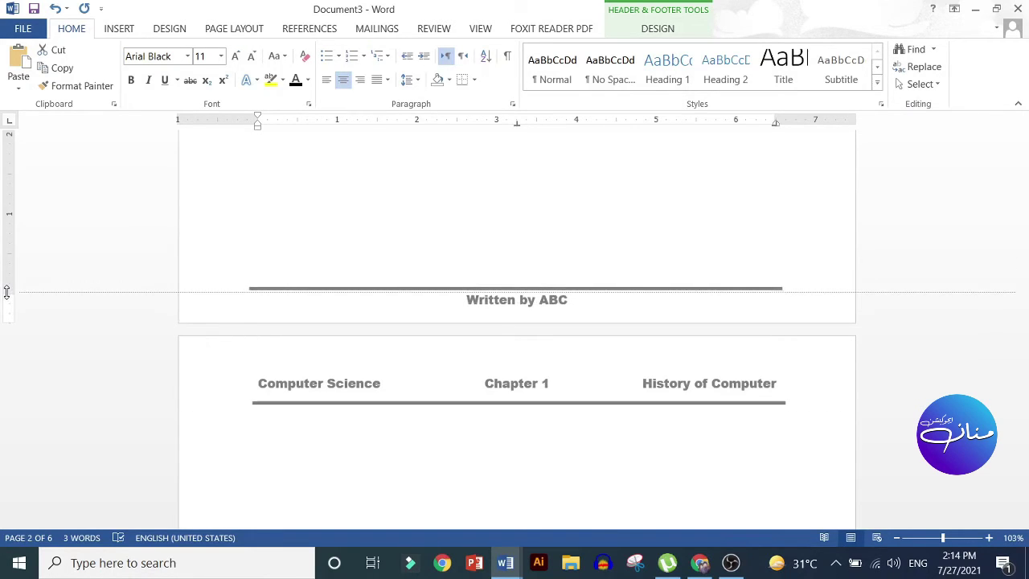
drag(8, 252, 8, 270)
double_click(541, 406)
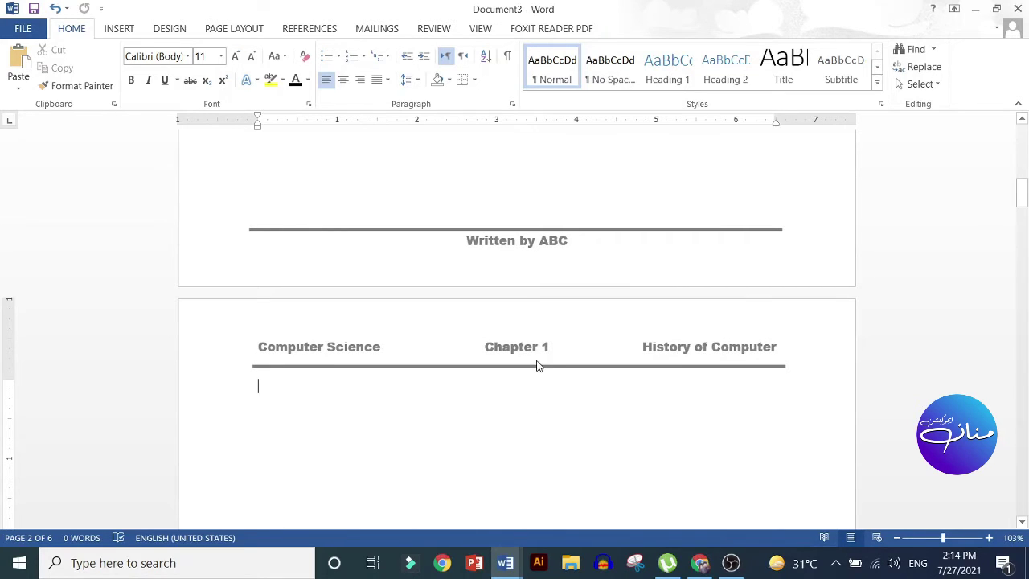
double_click(527, 335)
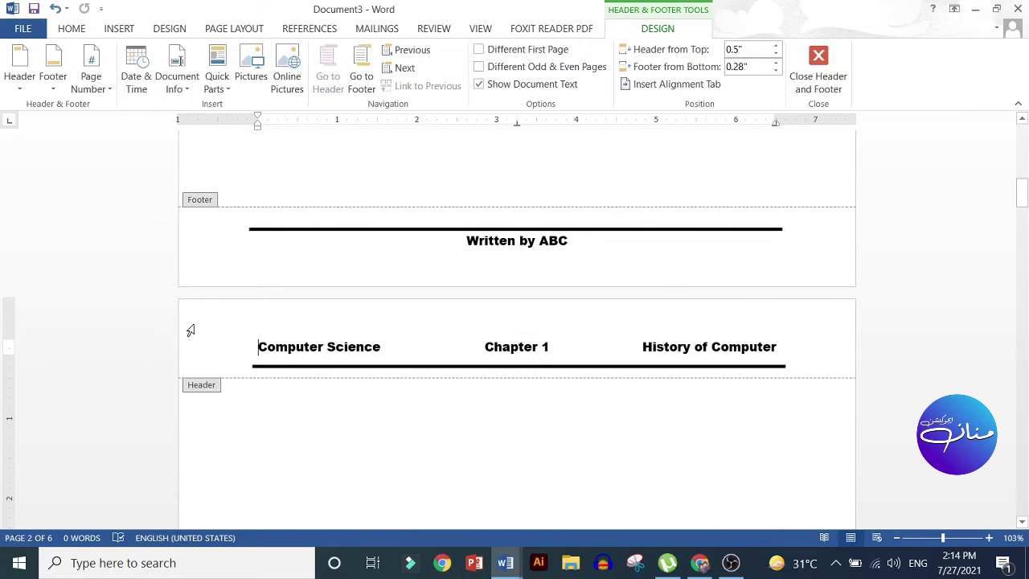
Draw a rectangle, about 0.4" by 6.73", across the full header text line.
click(117, 30)
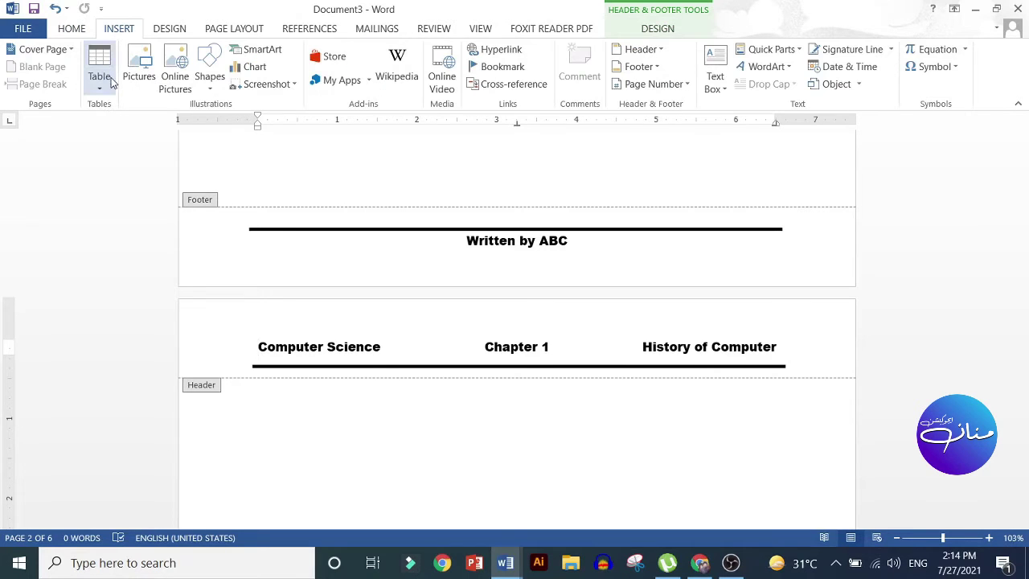
click(215, 90)
click(250, 129)
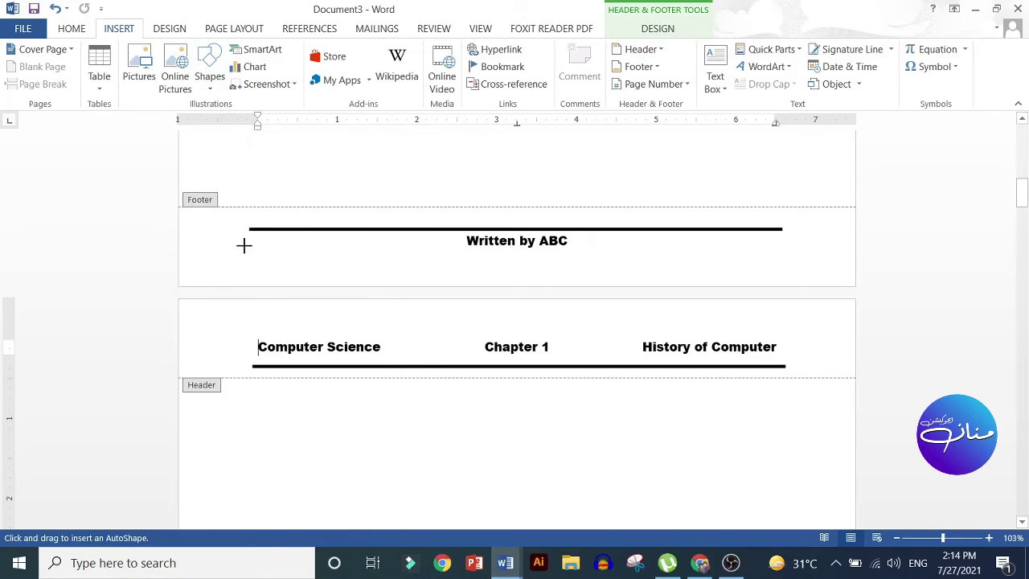
mouse_move(248, 330)
mouse_down()
mouse_move(259, 360)
mouse_move(785, 361)
mouse_up()
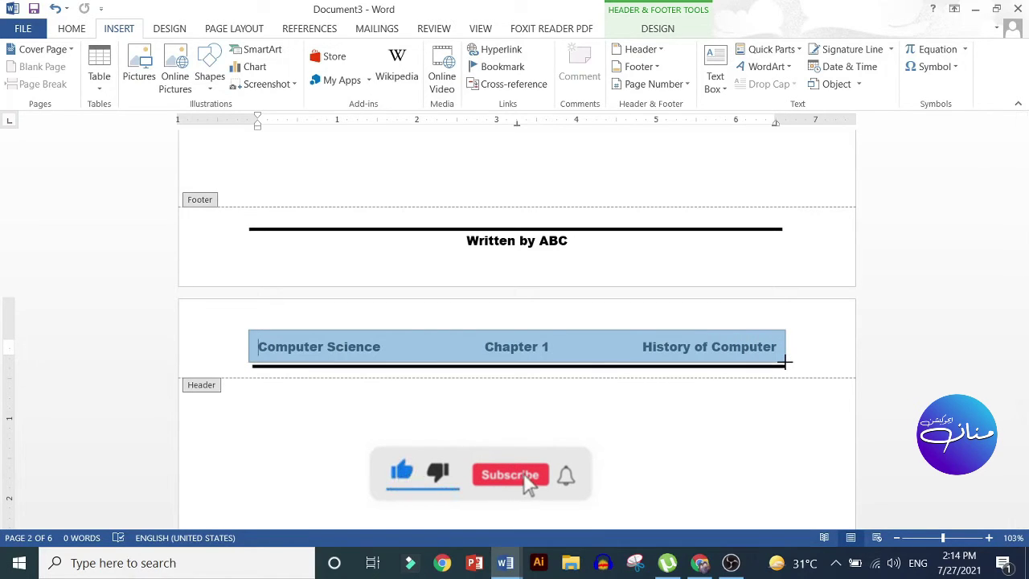
drag(784, 362, 786, 363)
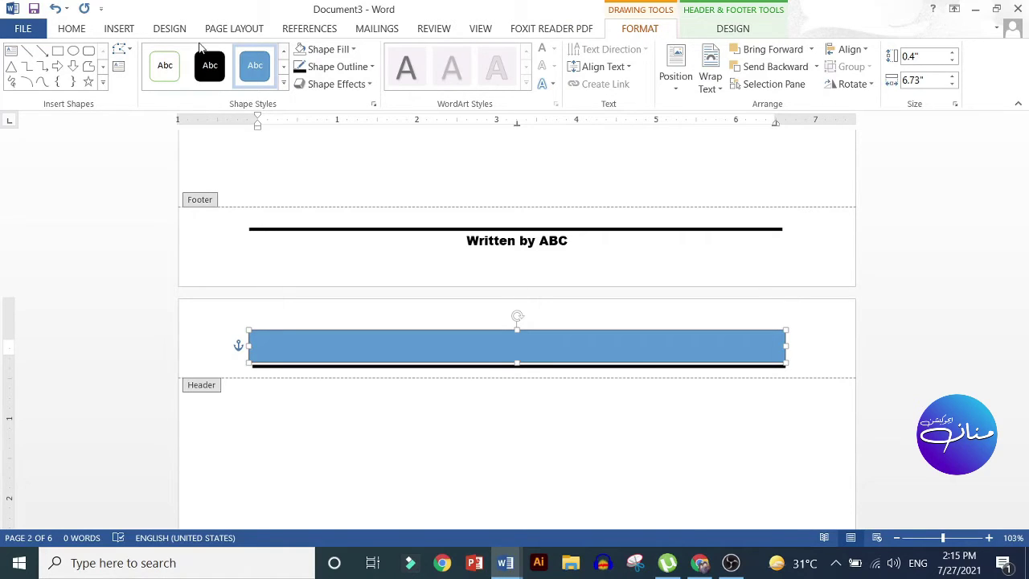
Give the header rectangle no fill and a black outline.
click(355, 50)
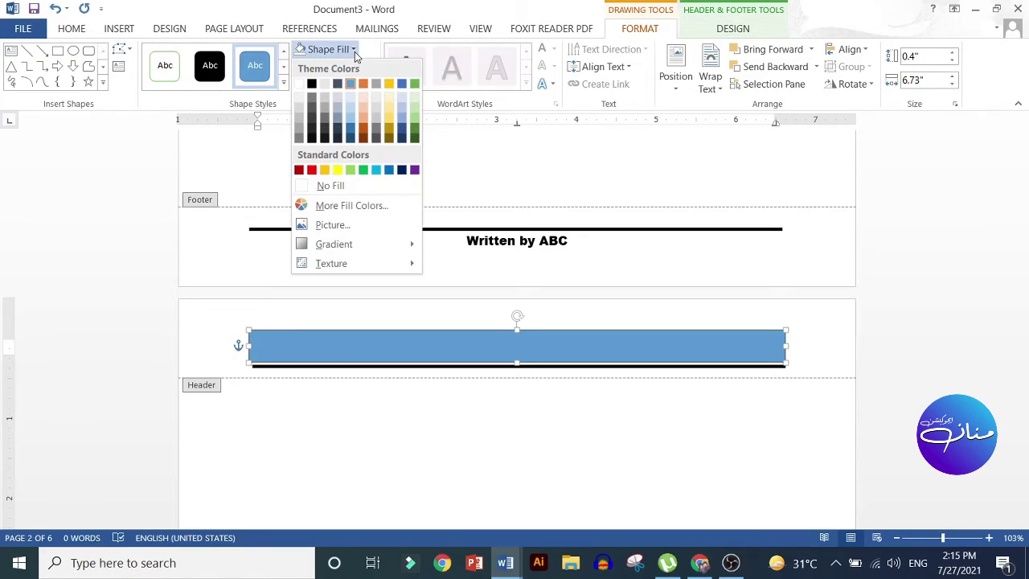
click(321, 188)
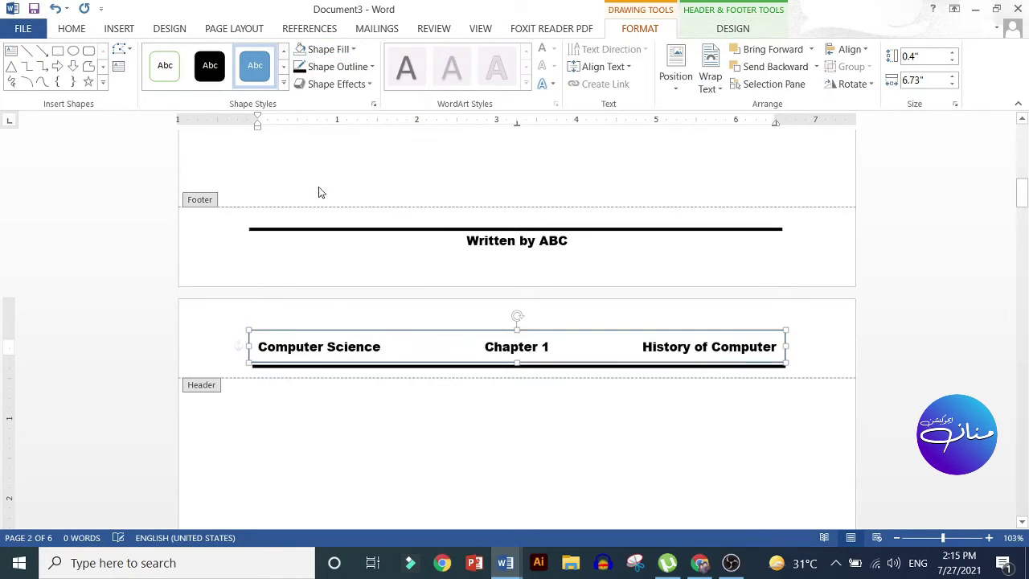
click(371, 67)
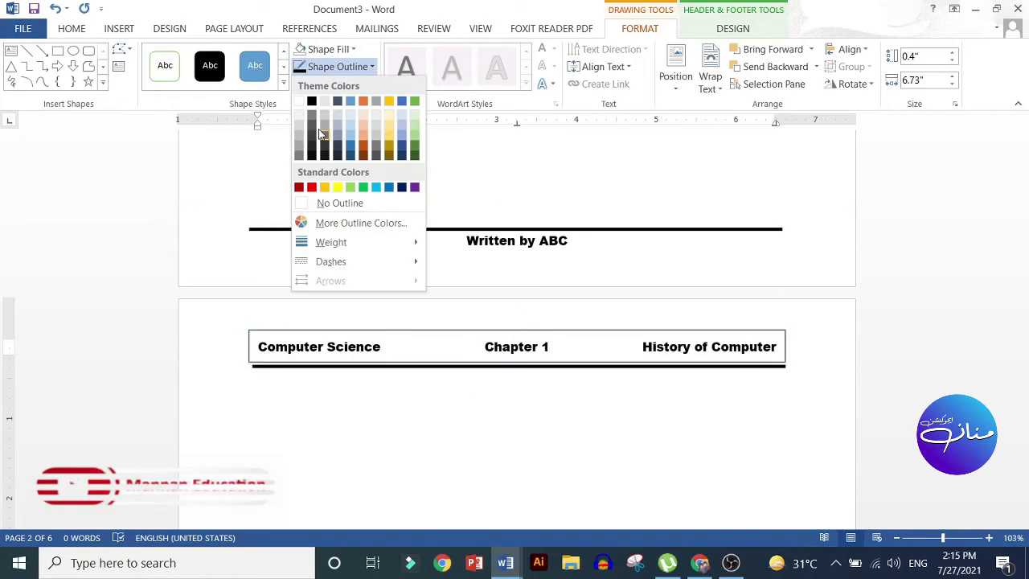
click(312, 102)
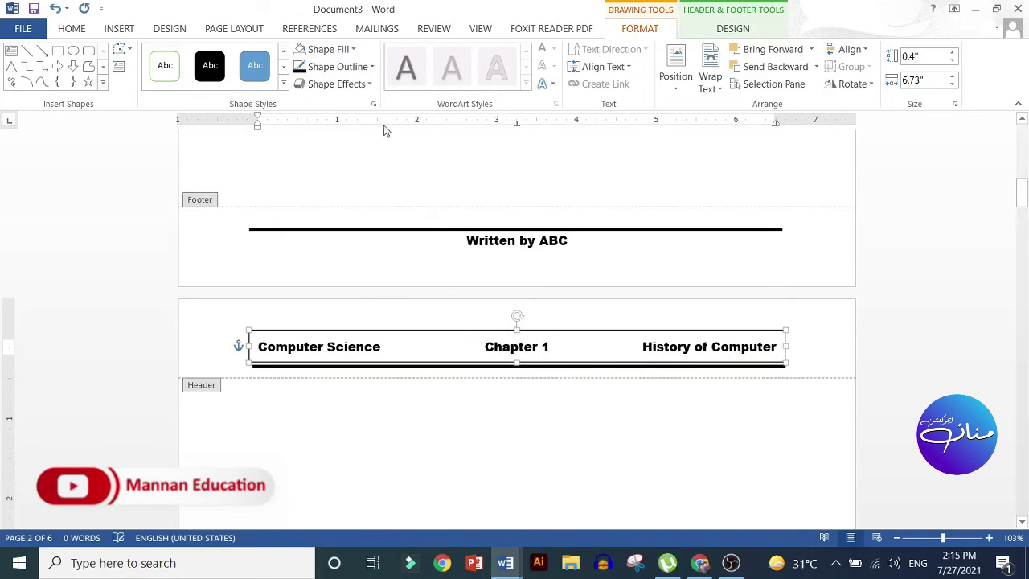
Delete the thick line under the header and close header editing.
click(758, 366)
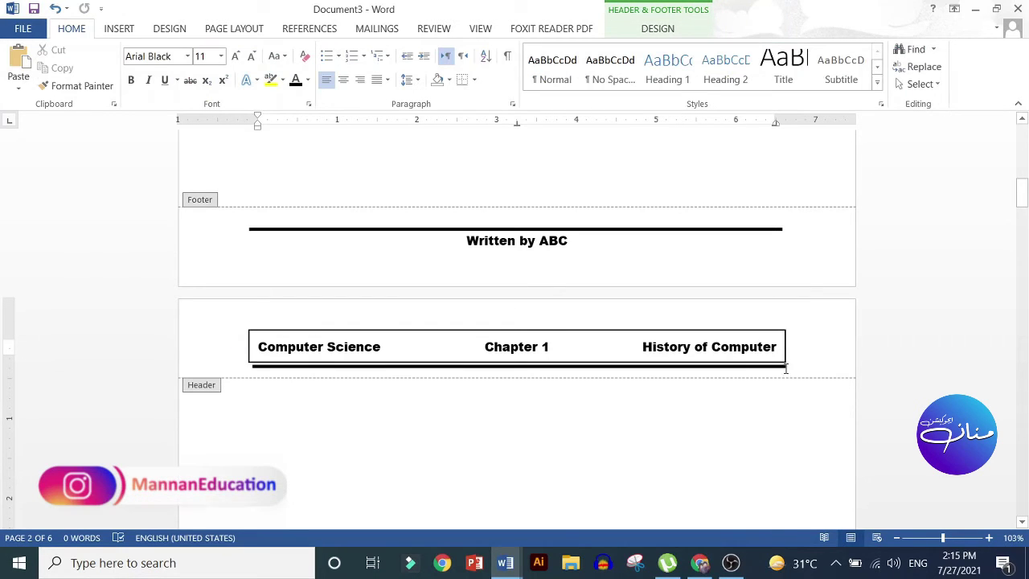
click(776, 369)
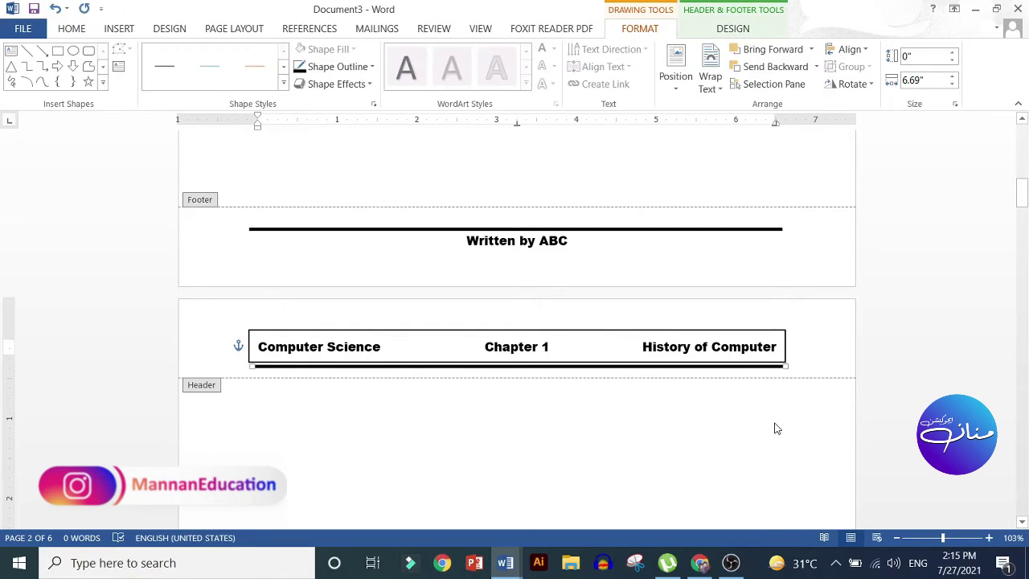
key(Delete)
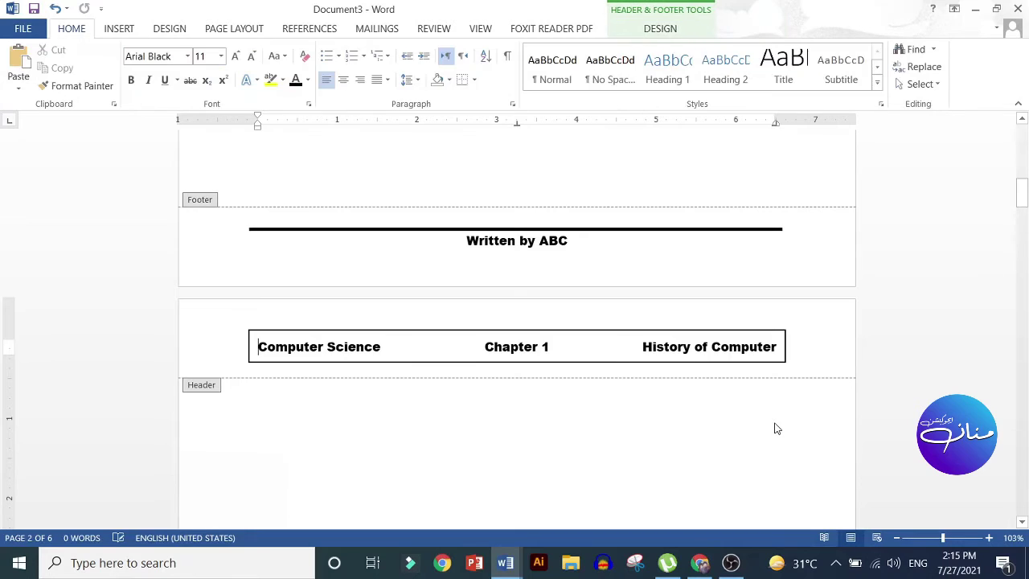
double_click(632, 484)
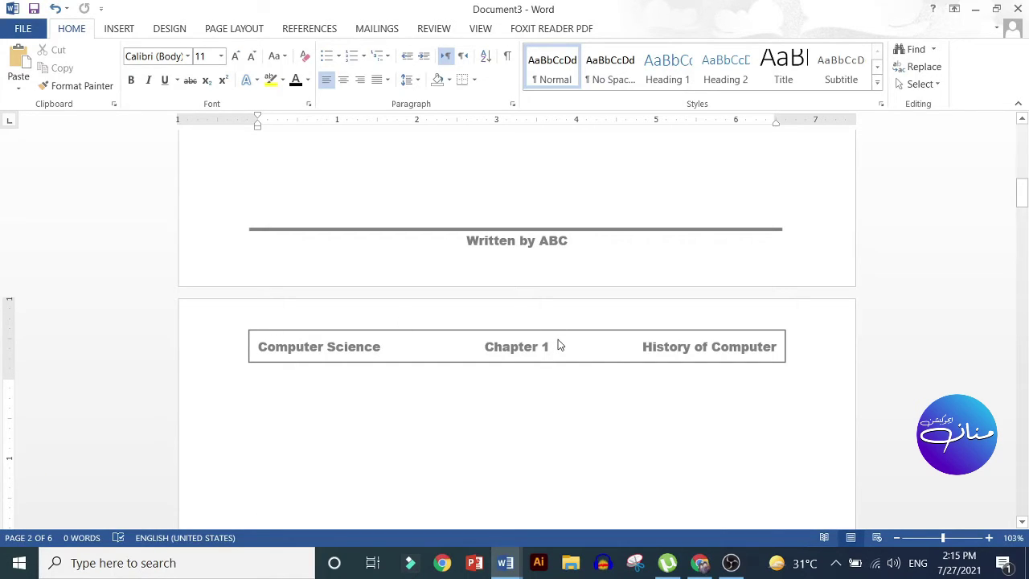
Delete the line above 'Written by ABC' in the footer.
double_click(581, 236)
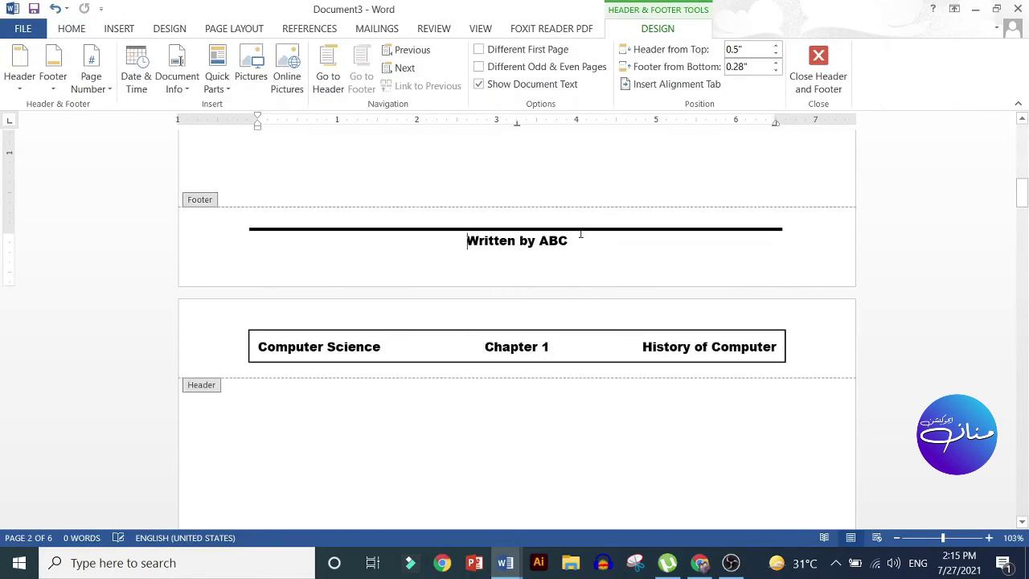
click(694, 230)
key(Delete)
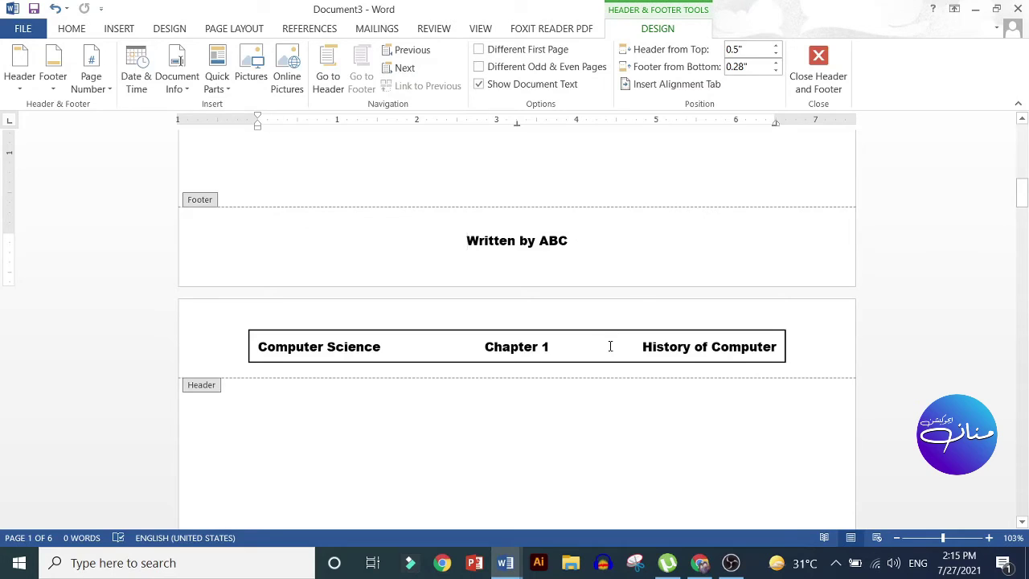
Paste a copy of the header box and position it around 'Written by ABC'.
click(607, 336)
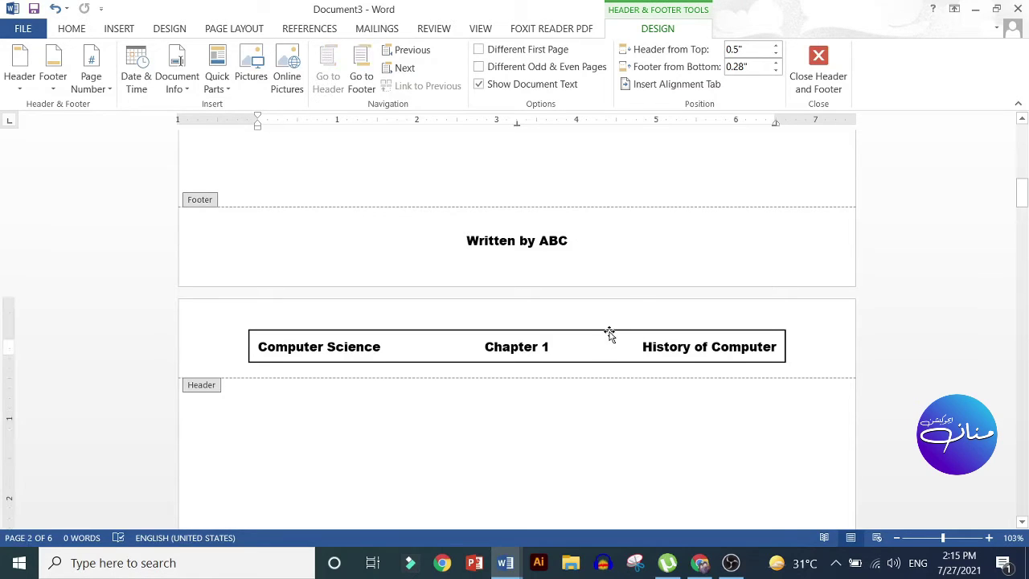
click(610, 331)
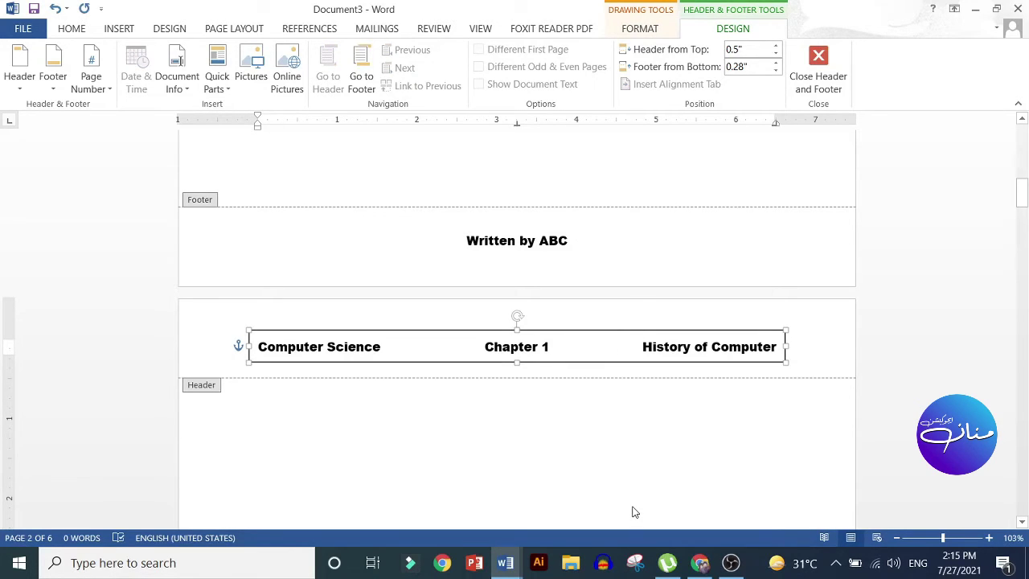
key(ctrl+v)
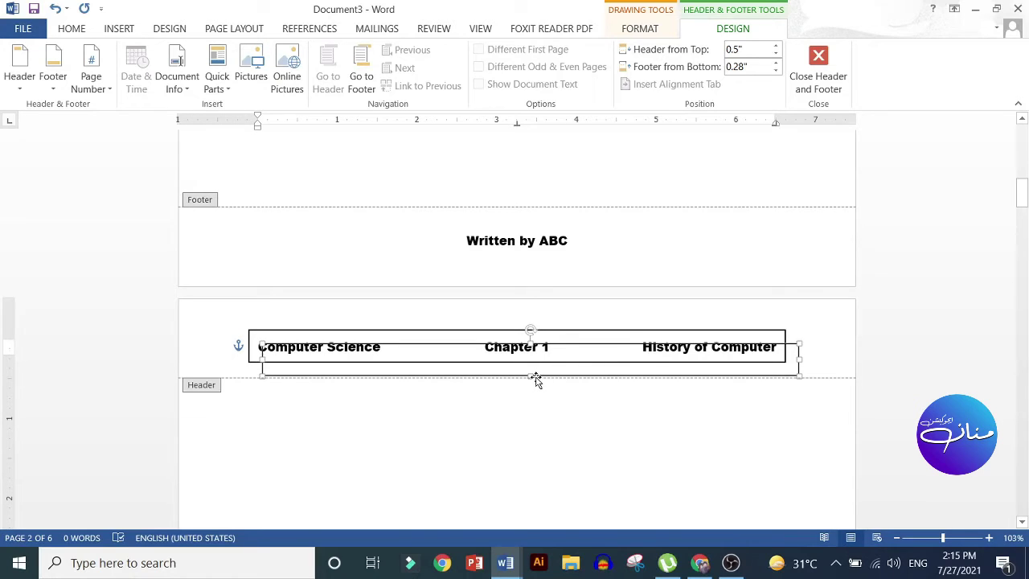
drag(537, 379, 524, 258)
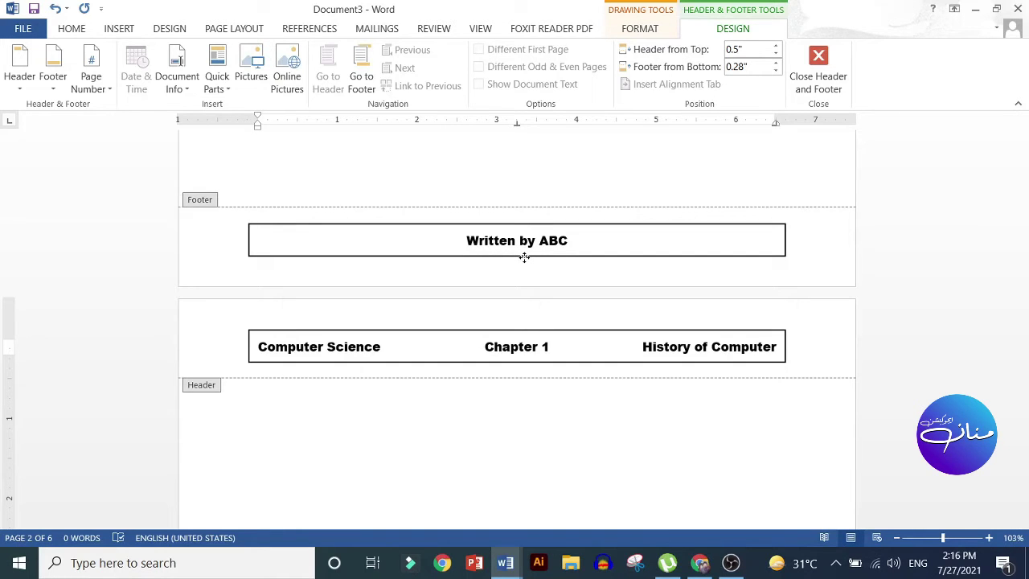
scroll(524, 257, down, 2)
scroll(523, 257, down, 1)
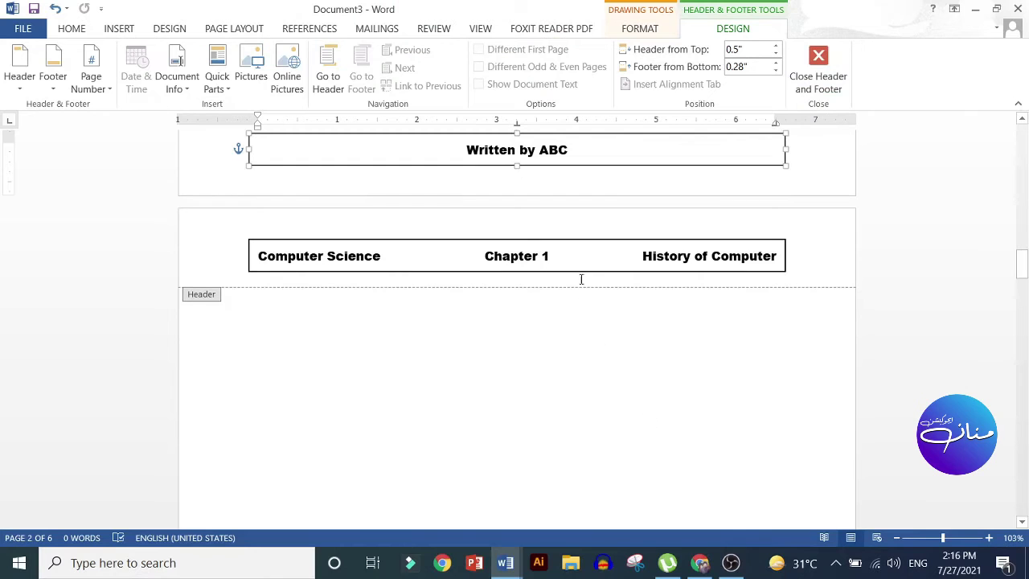
double_click(585, 354)
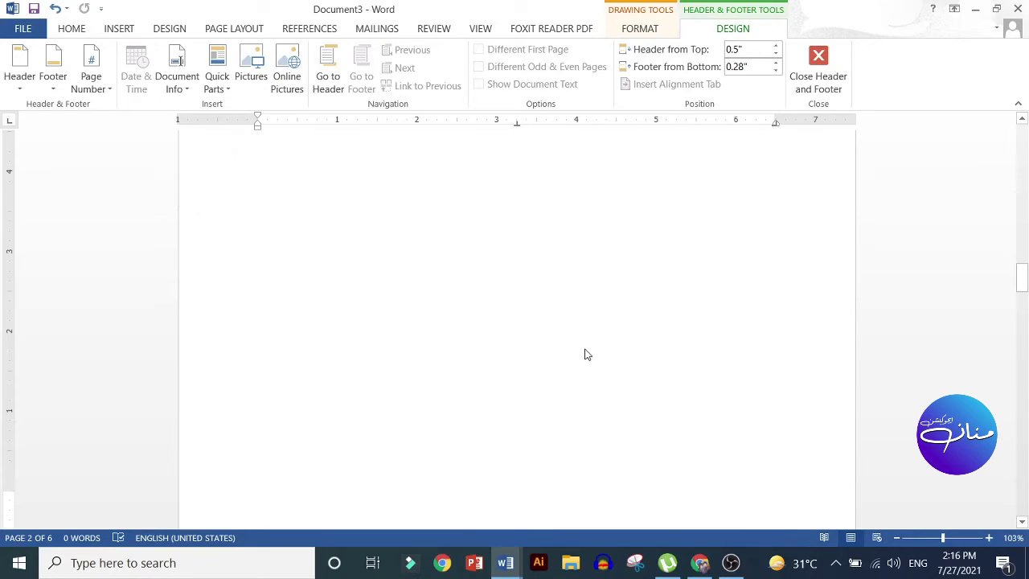
scroll(585, 352, up, 4)
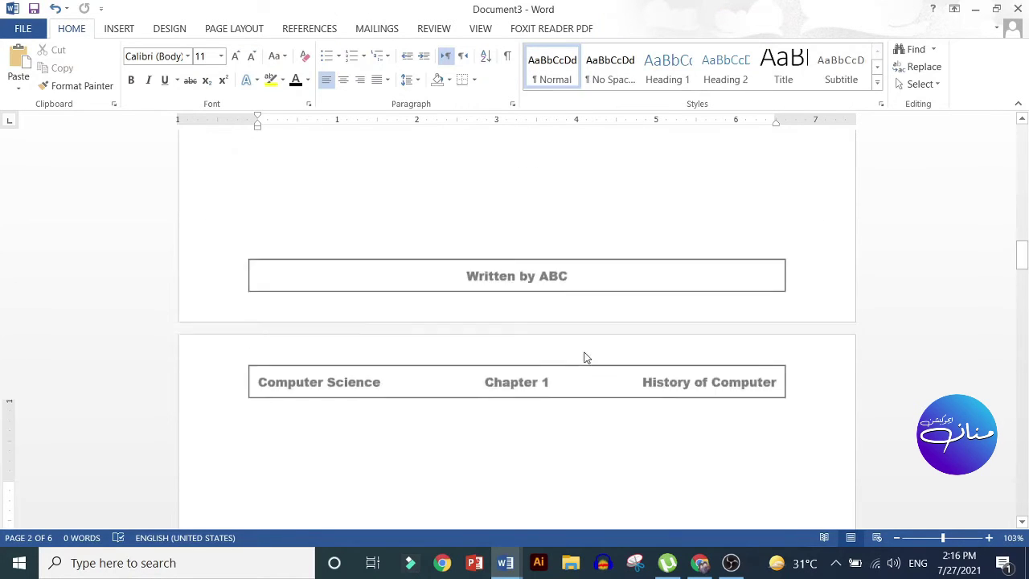
scroll(595, 276, up, 1)
scroll(604, 400, up, 4)
scroll(605, 400, up, 3)
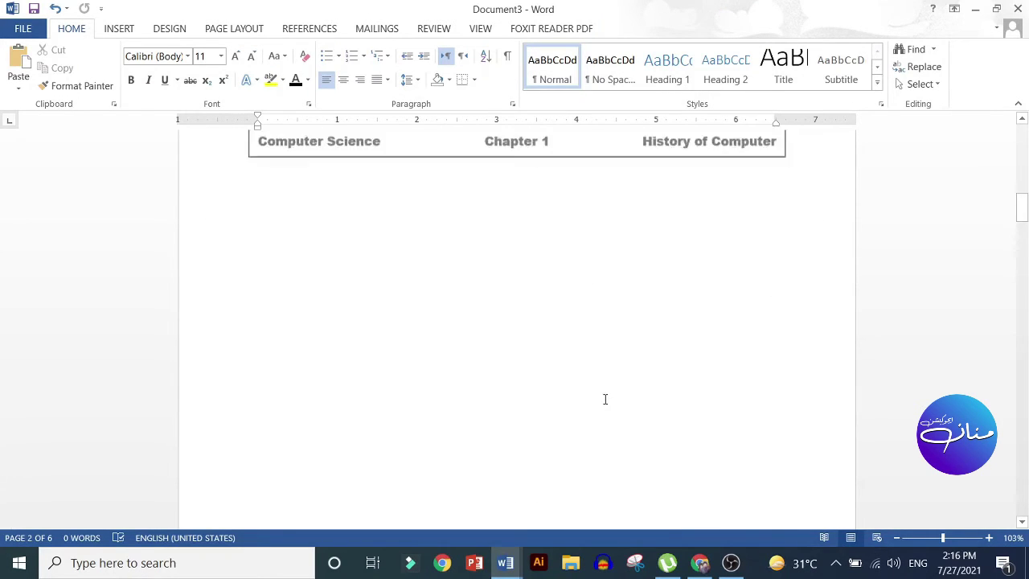
scroll(604, 397, up, 3)
scroll(605, 402, up, 3)
scroll(604, 399, down, 4)
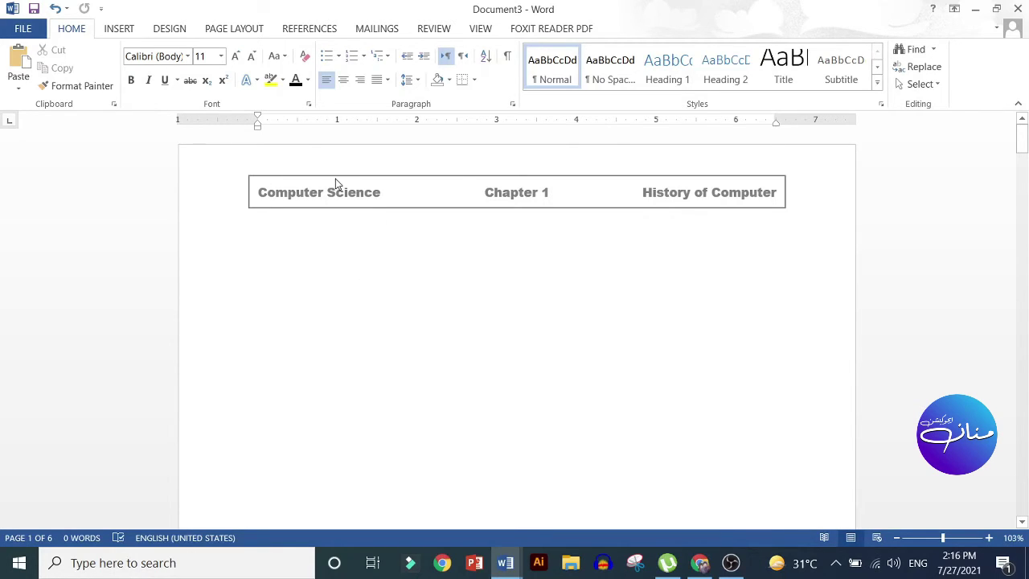
scroll(335, 178, down, 7)
scroll(335, 179, down, 7)
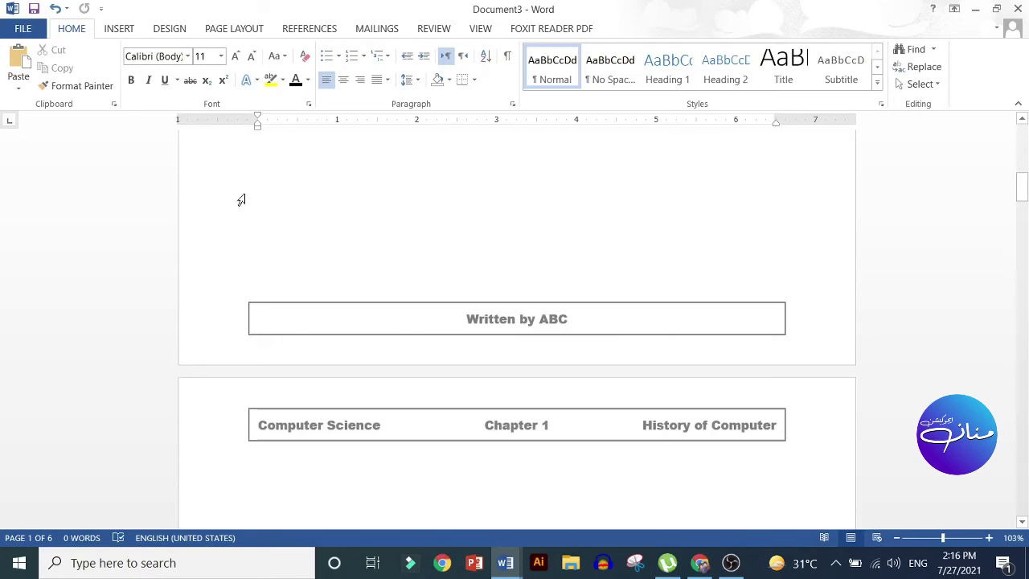
Insert a Plain Number 1 page number at the top of page 2's header.
click(125, 31)
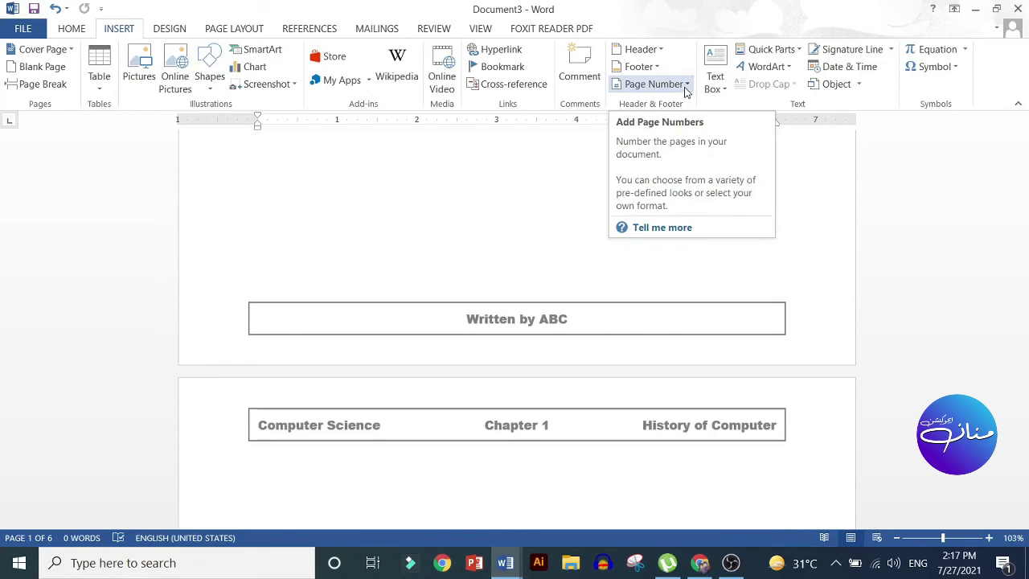
click(574, 482)
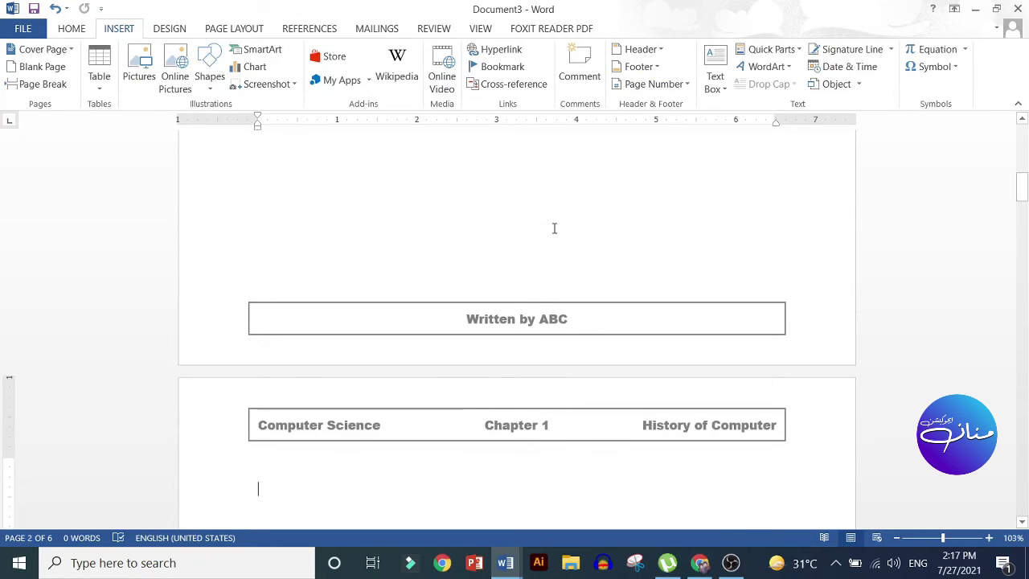
click(687, 86)
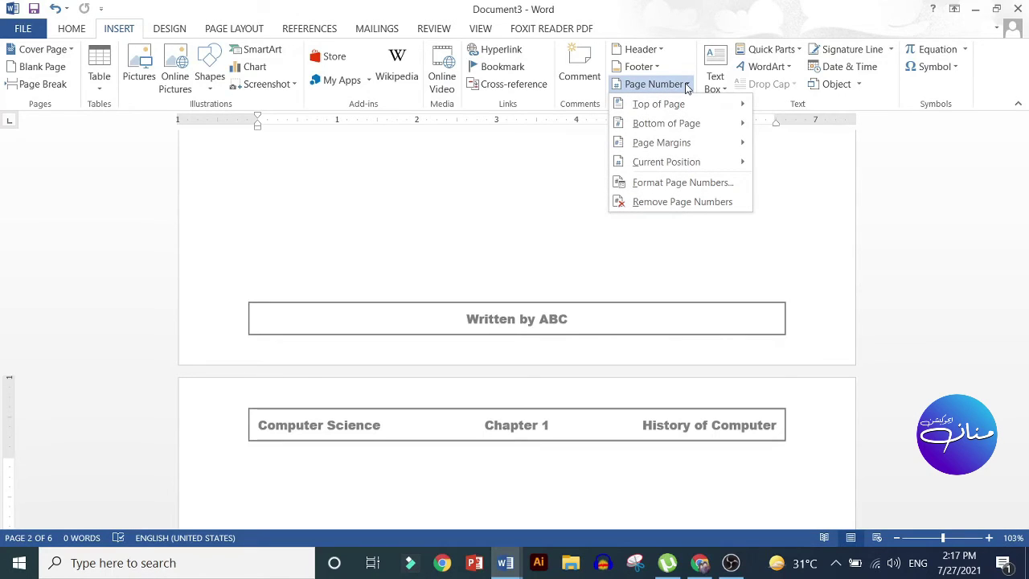
mouse_move(699, 104)
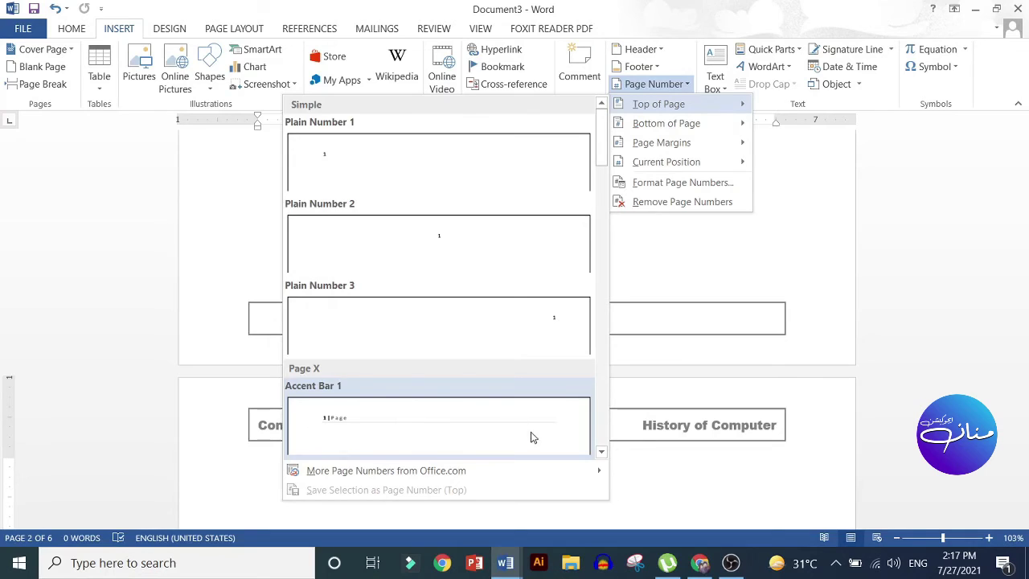
mouse_move(662, 142)
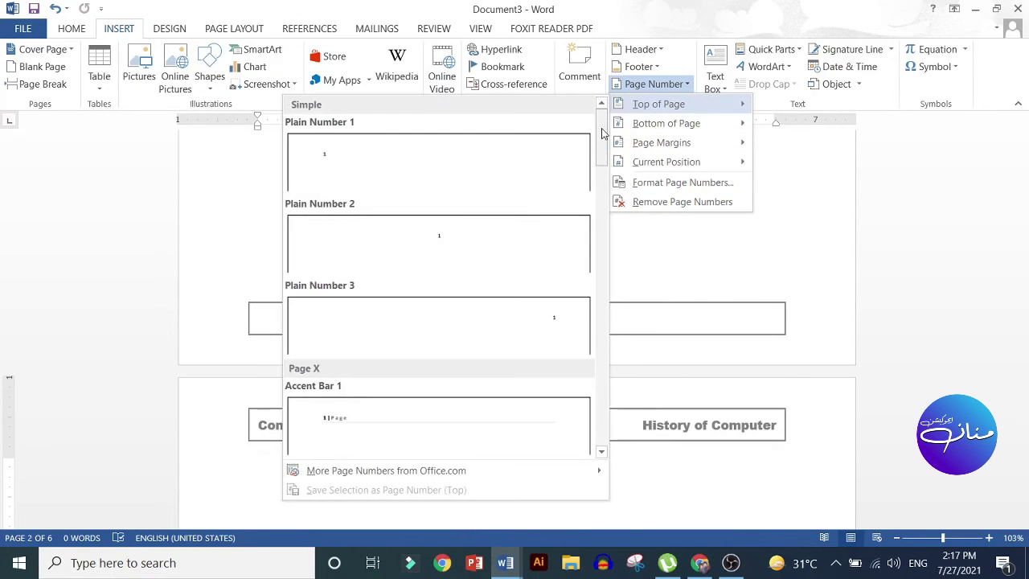
mouse_move(601, 128)
mouse_down()
mouse_move(602, 251)
mouse_move(601, 105)
mouse_up()
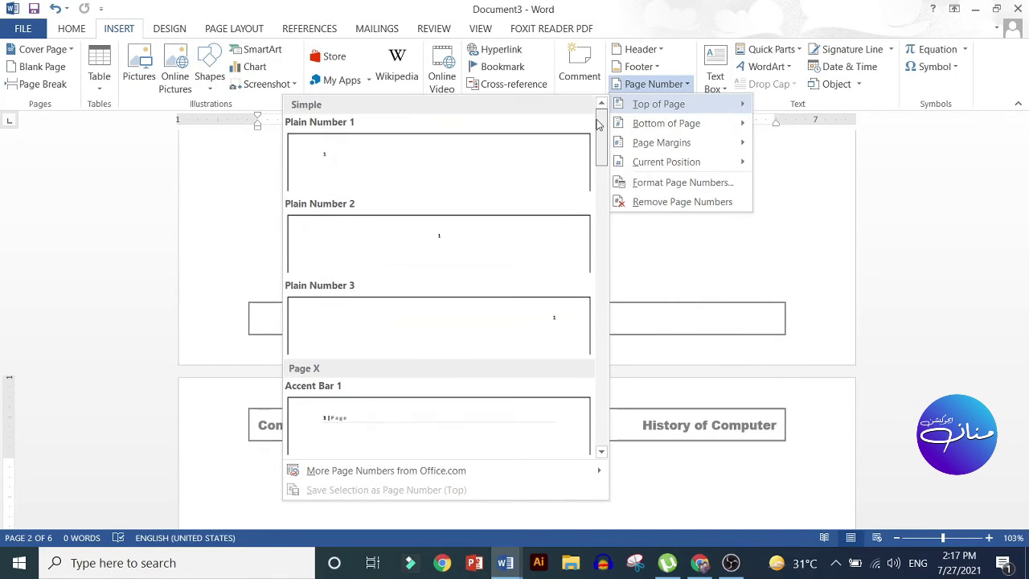
click(360, 161)
Scroll through the pages to review the page numbers in the headers.
scroll(345, 202, up, 3)
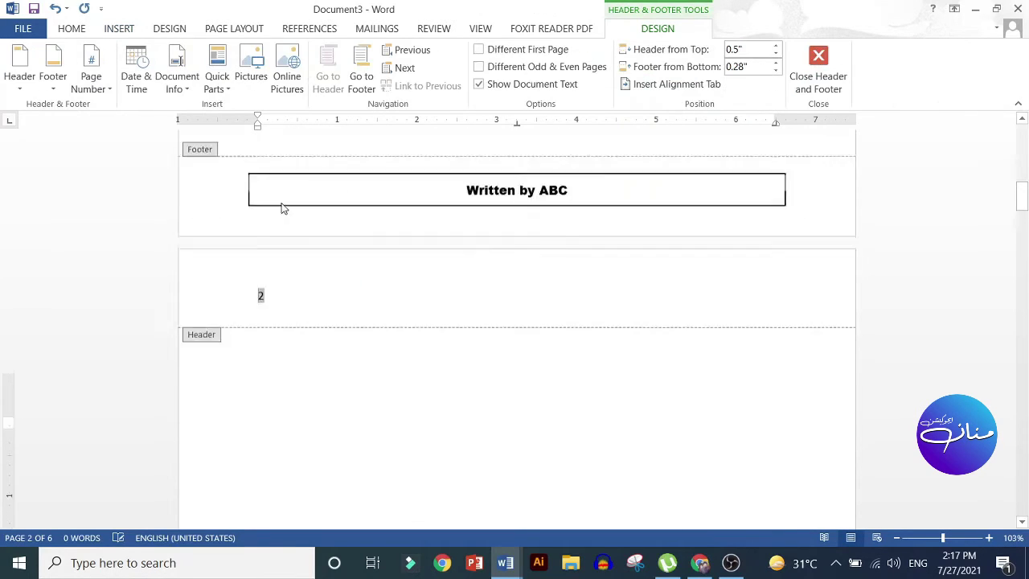
scroll(297, 209, up, 7)
scroll(297, 209, down, 10)
scroll(305, 210, up, 2)
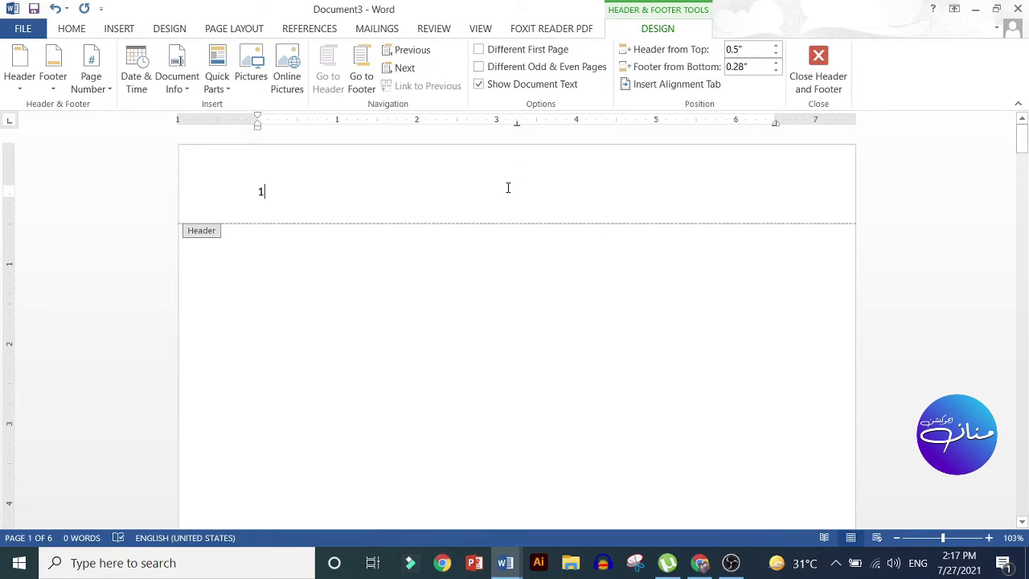
scroll(508, 193, down, 2)
scroll(508, 199, down, 9)
scroll(508, 199, down, 3)
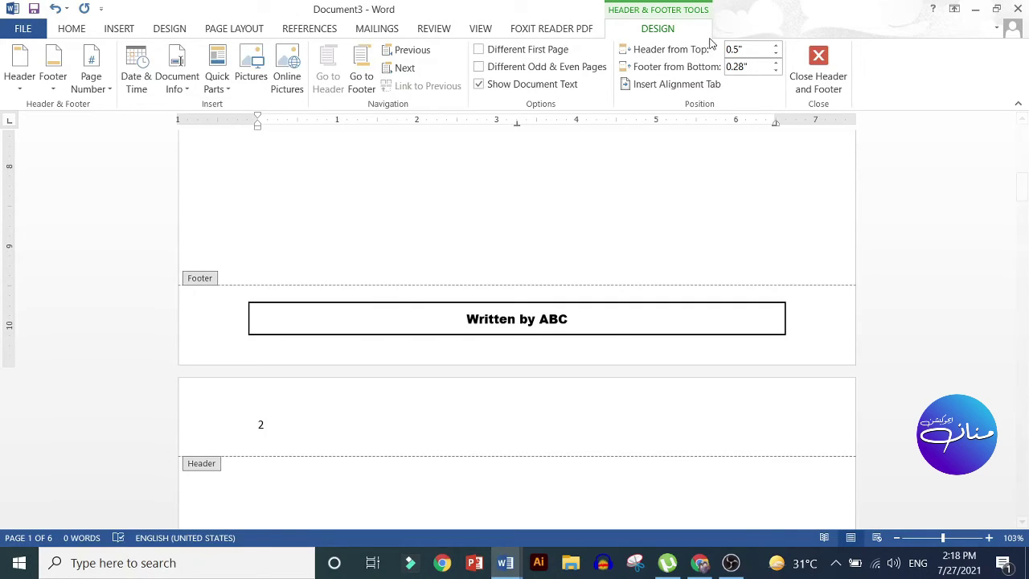
scroll(477, 292, up, 15)
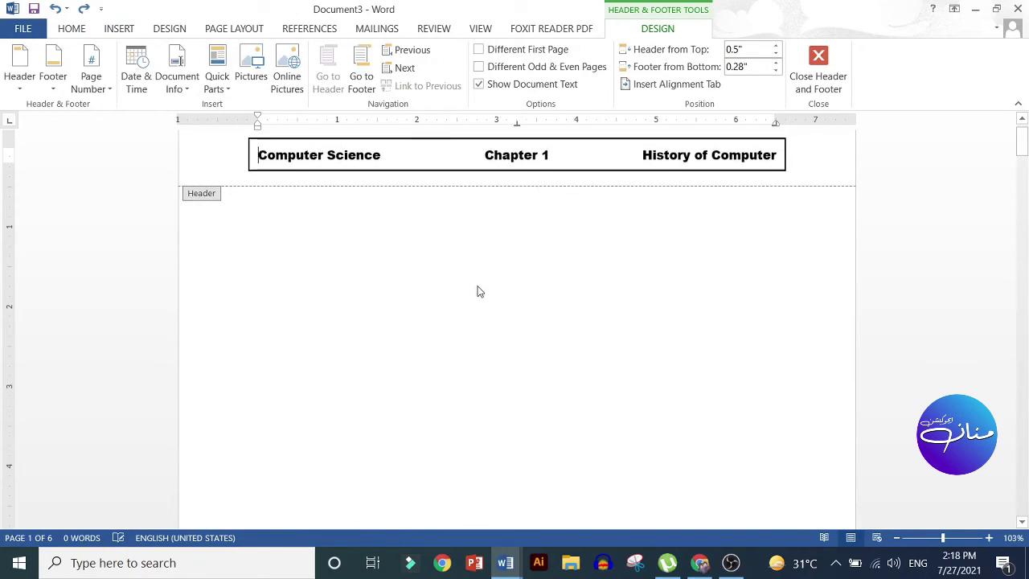
scroll(477, 291, up, 1)
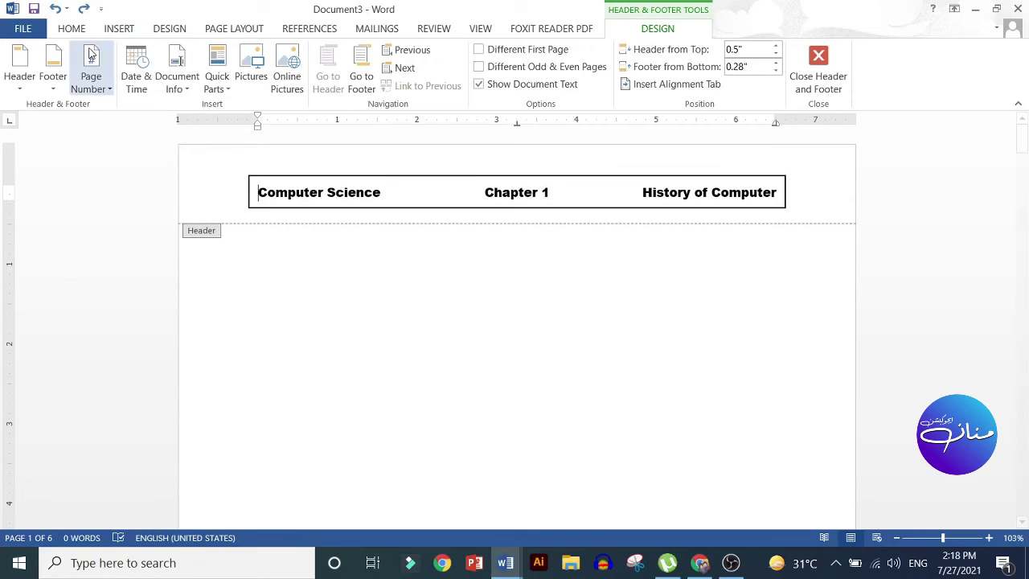
click(117, 29)
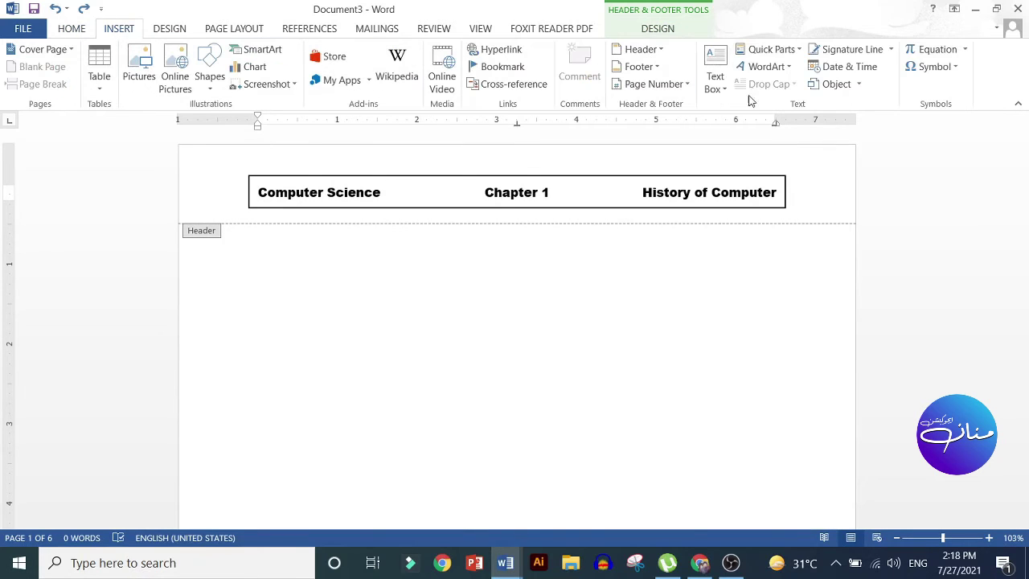
click(688, 86)
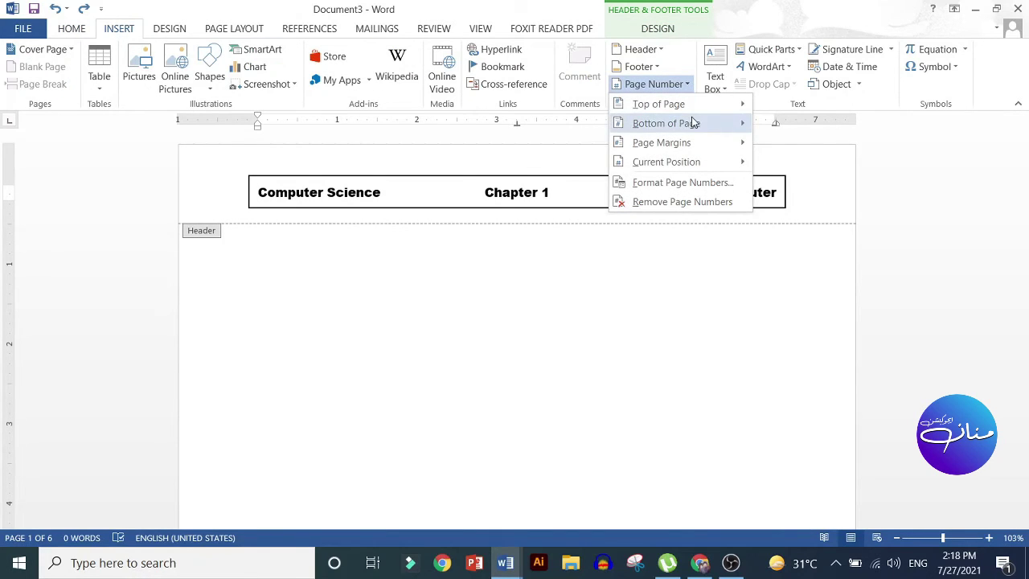
mouse_move(690, 125)
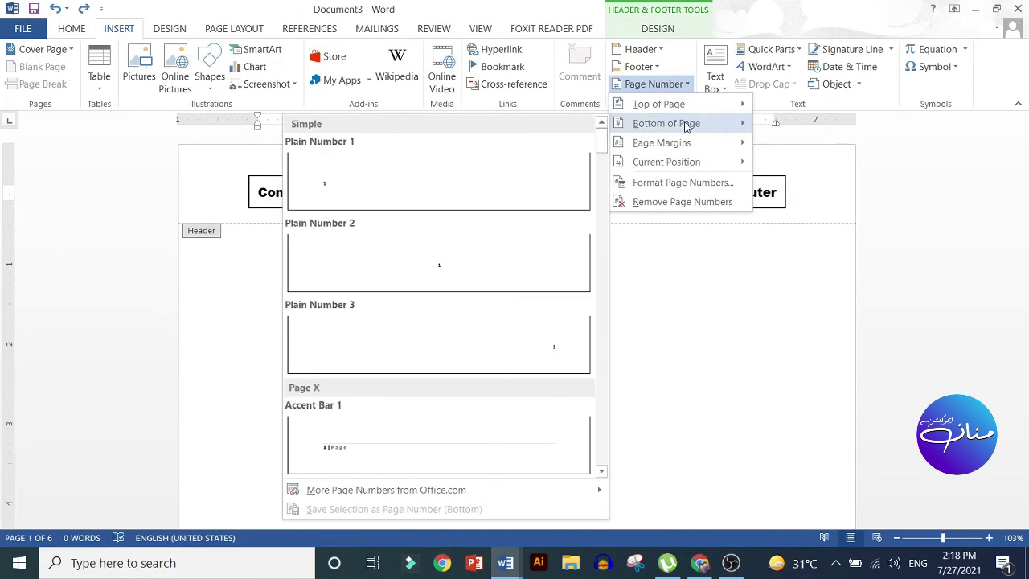
click(465, 191)
scroll(453, 301, up, 15)
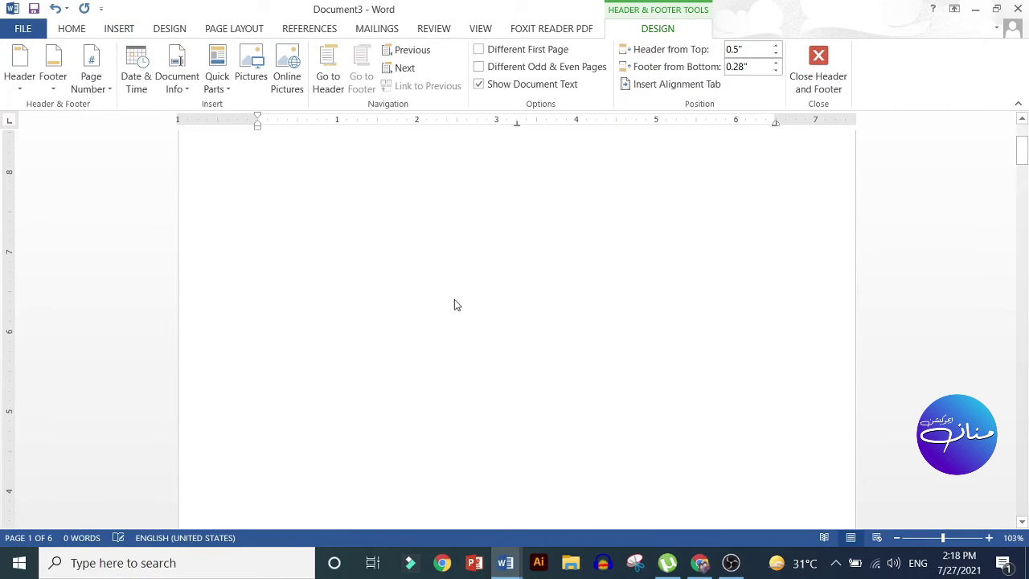
scroll(455, 295, down, 15)
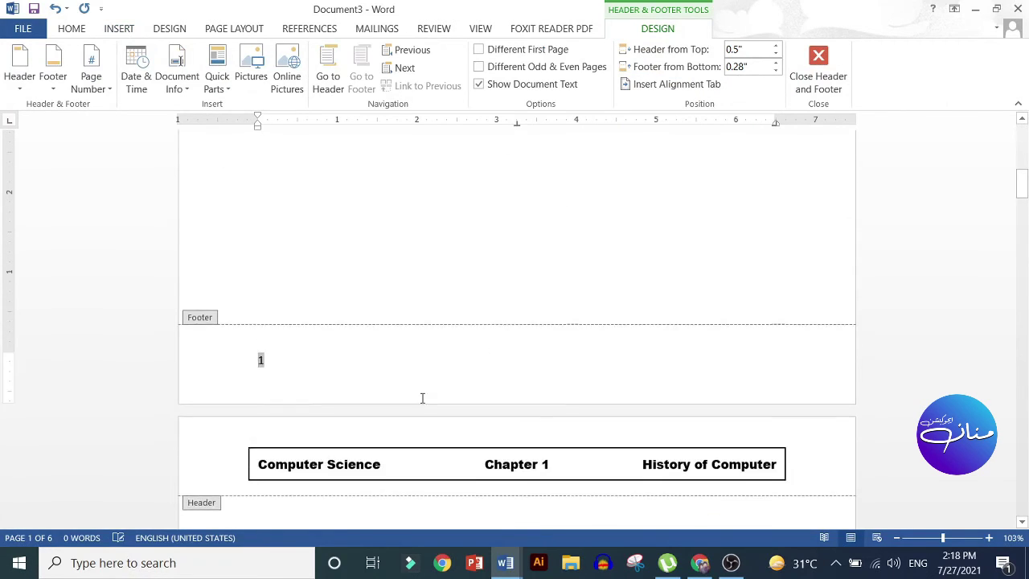
key(Up)
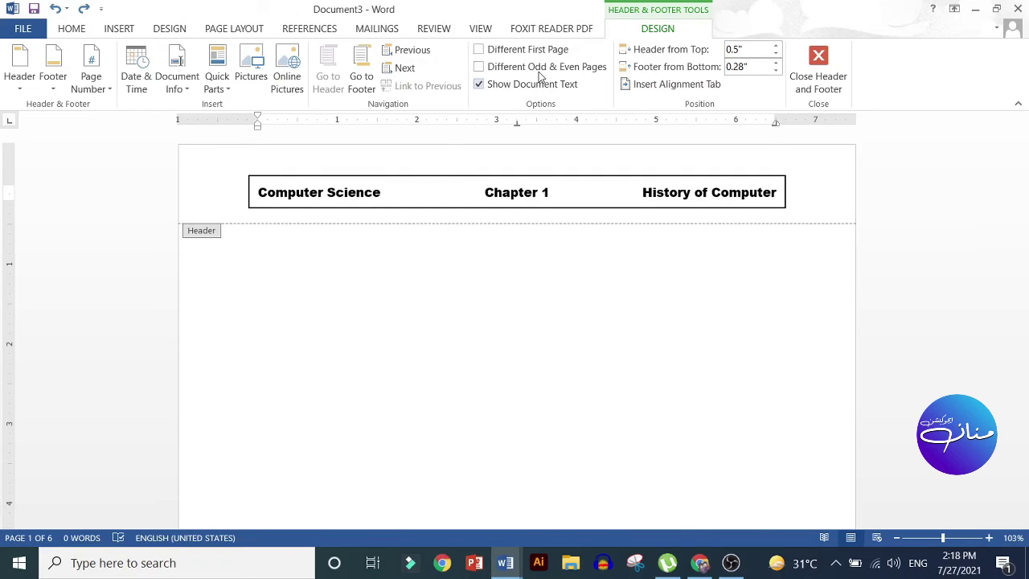
Add a Plain Number page number at the header's left, then tab to its right end.
click(120, 30)
click(683, 84)
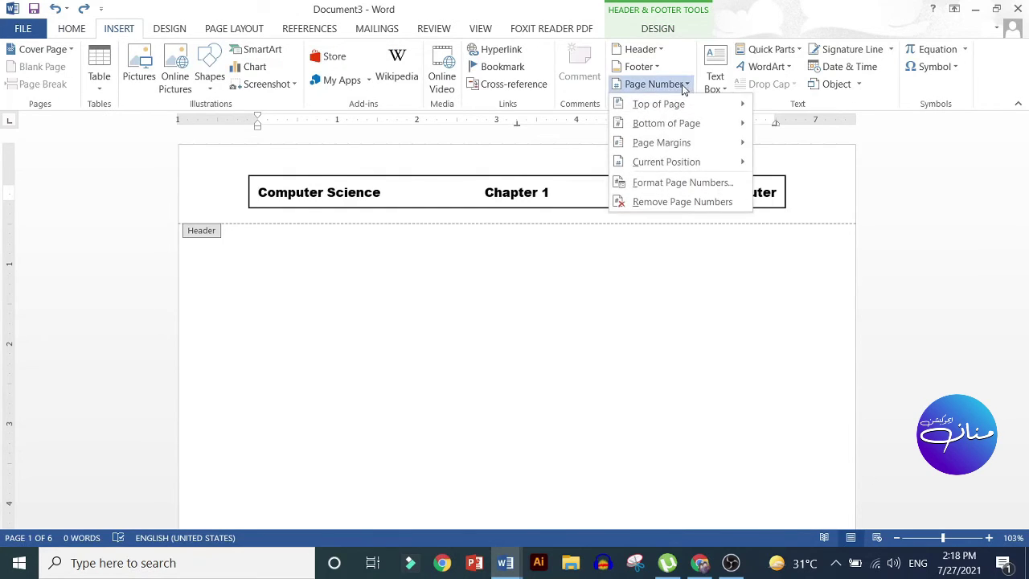
mouse_move(670, 110)
click(422, 162)
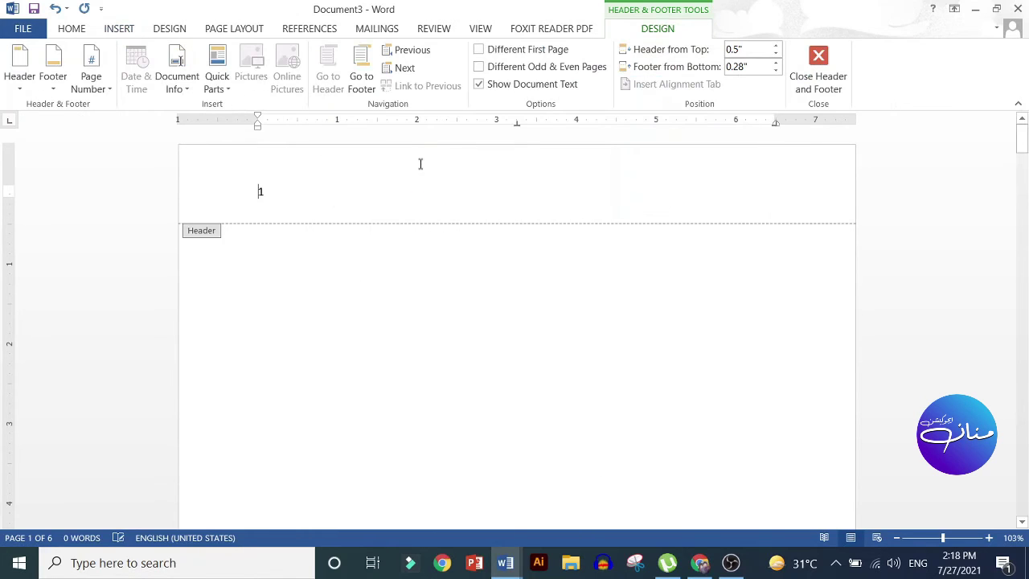
click(305, 202)
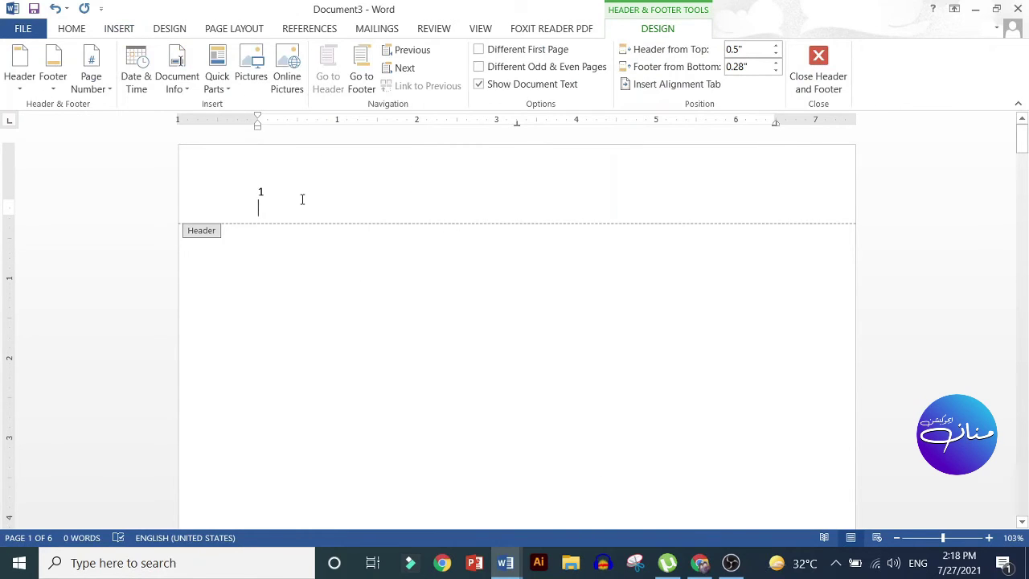
key(Tab)
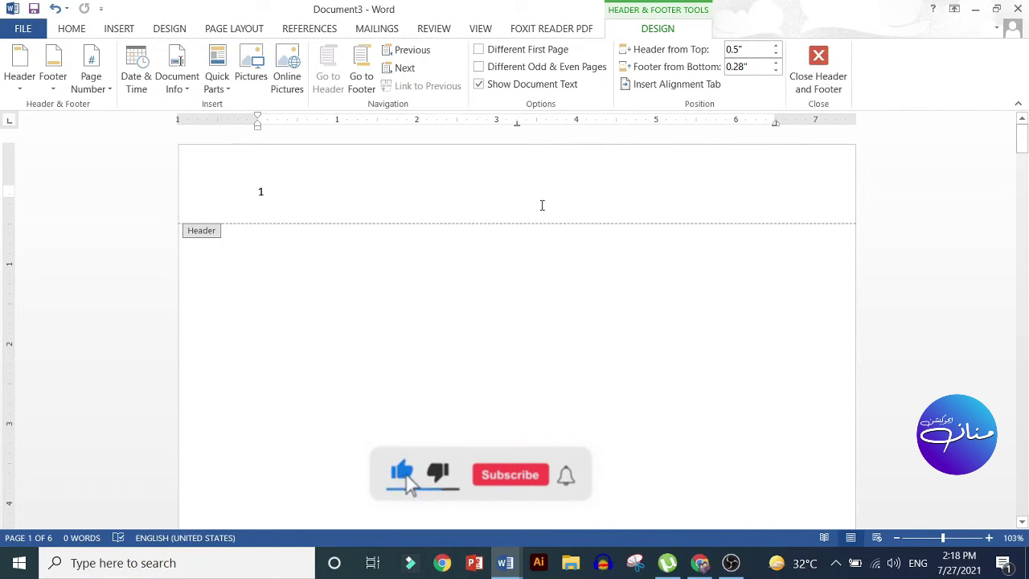
key(Tab)
key(Tab)
Type 'Computer Science' at the header's right and format the whole header in Arial Black.
text(Comput)
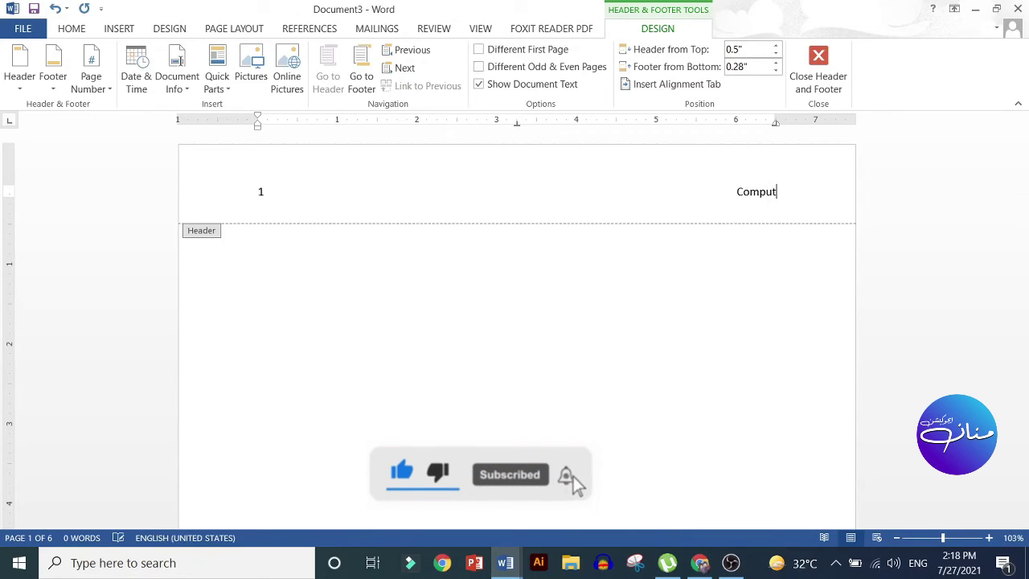
text(er Sci)
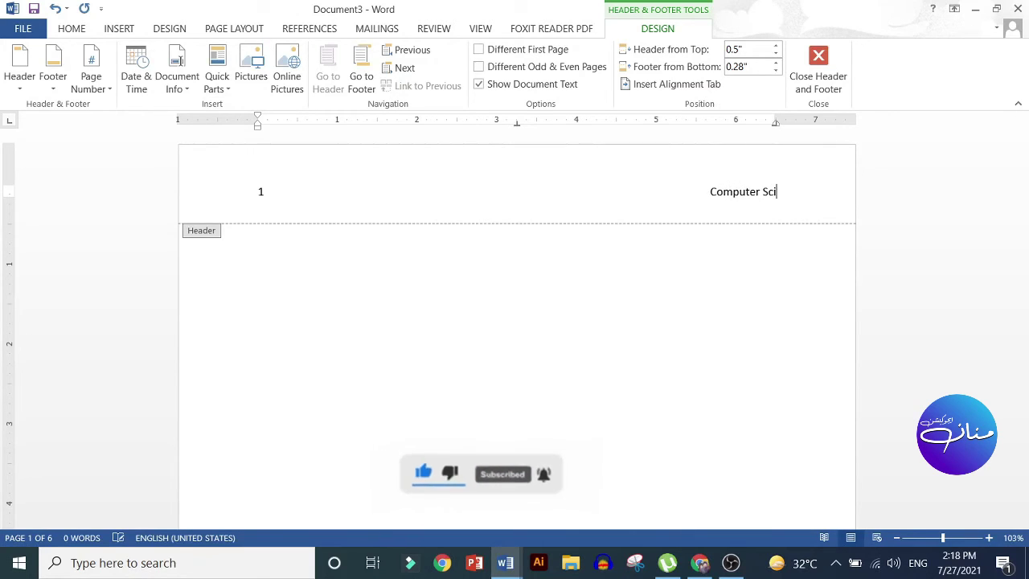
text(ence)
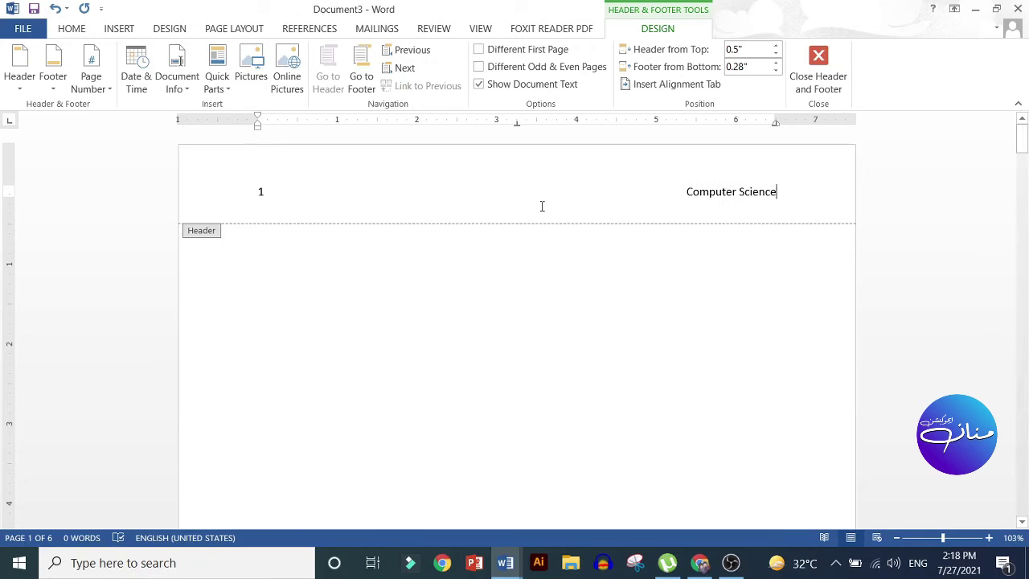
key(ctrl+a)
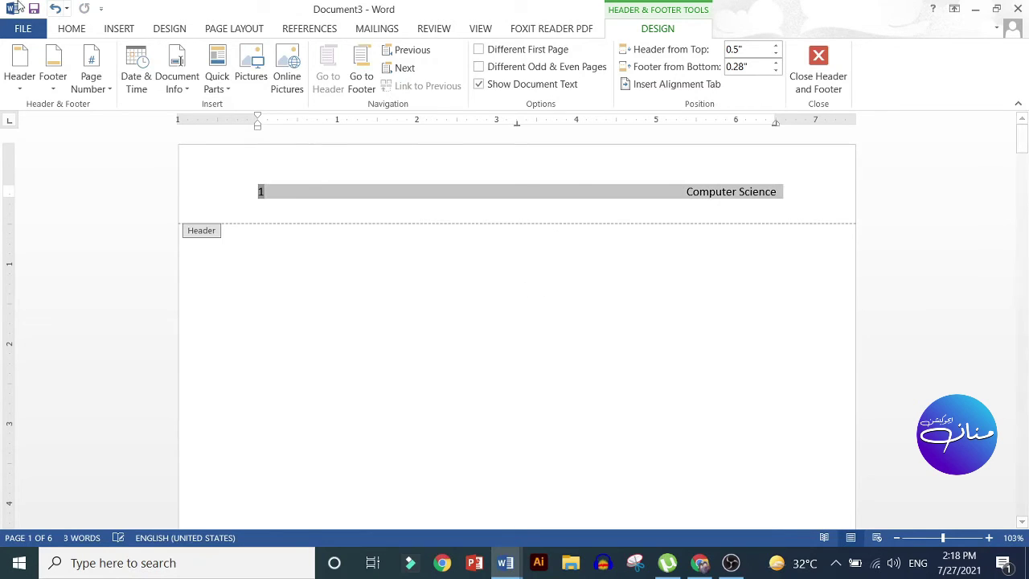
click(69, 30)
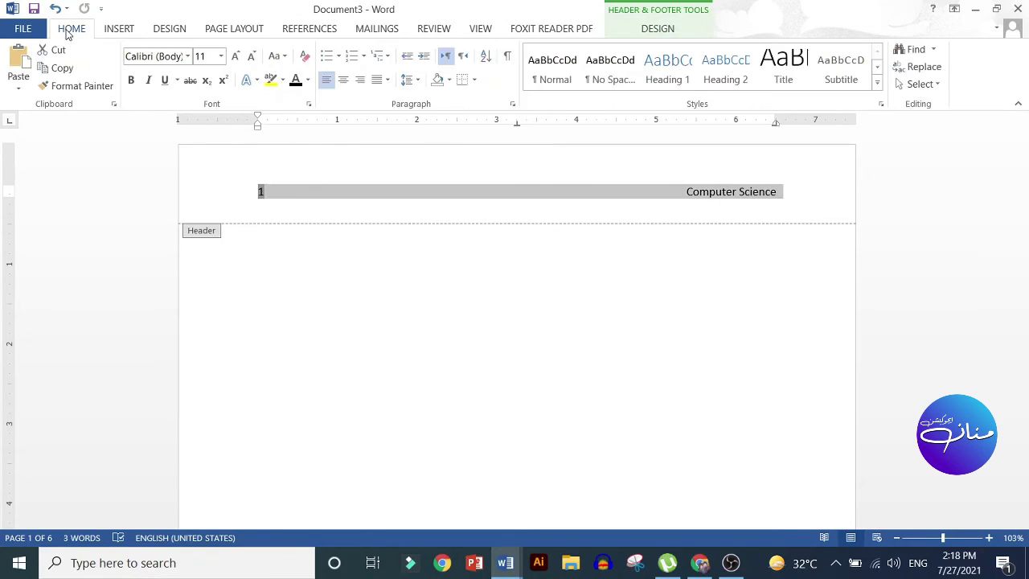
click(187, 56)
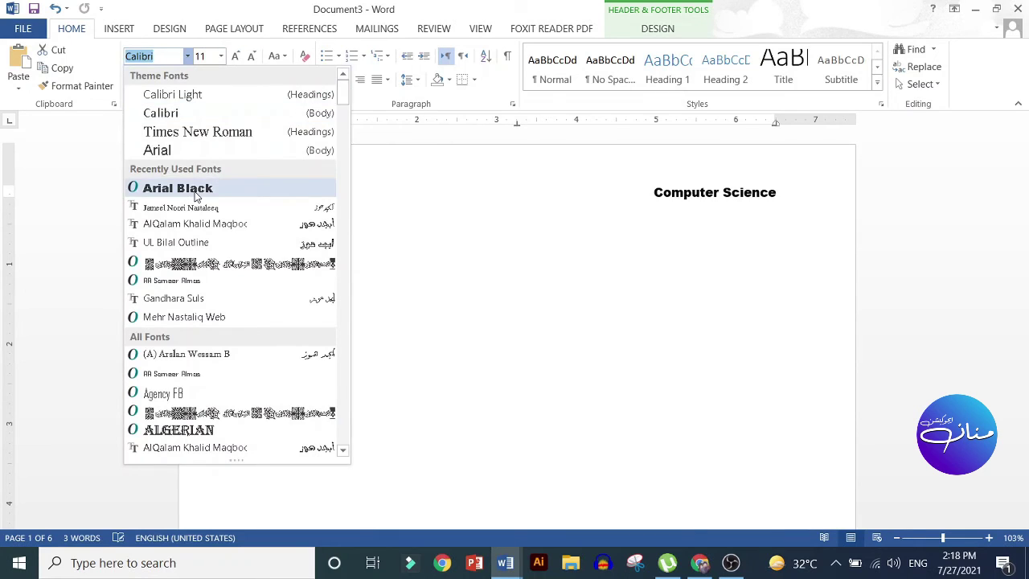
click(195, 191)
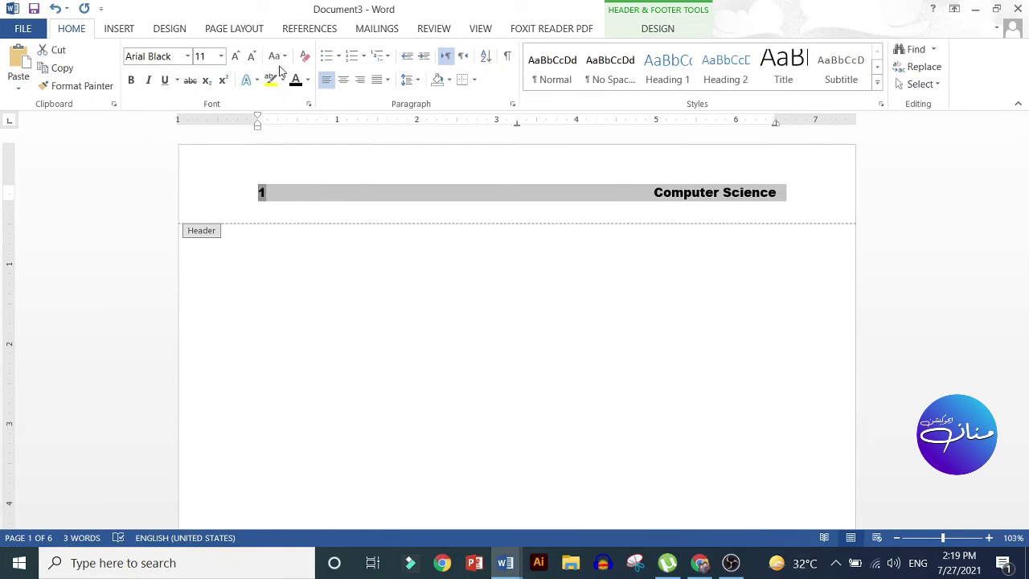
click(304, 177)
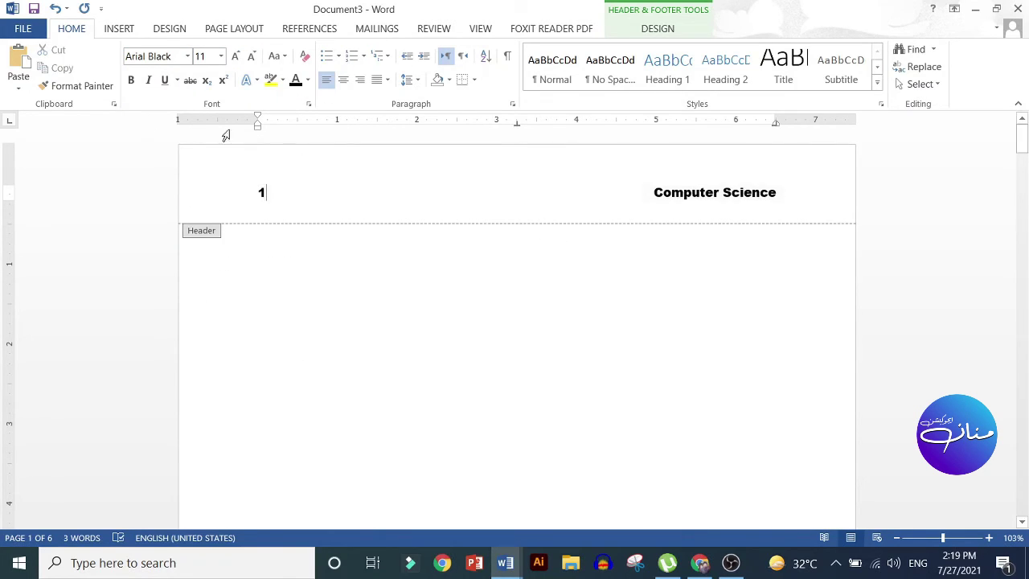
click(119, 29)
Draw a rectangle across the header line with No Fill and a thick outline weight.
click(209, 76)
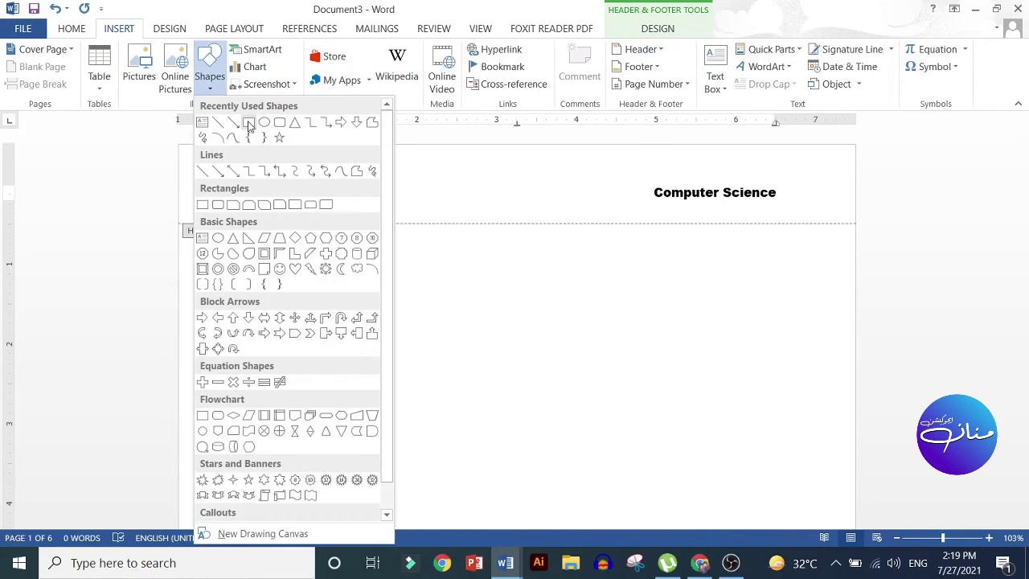
click(242, 167)
drag(245, 181, 786, 211)
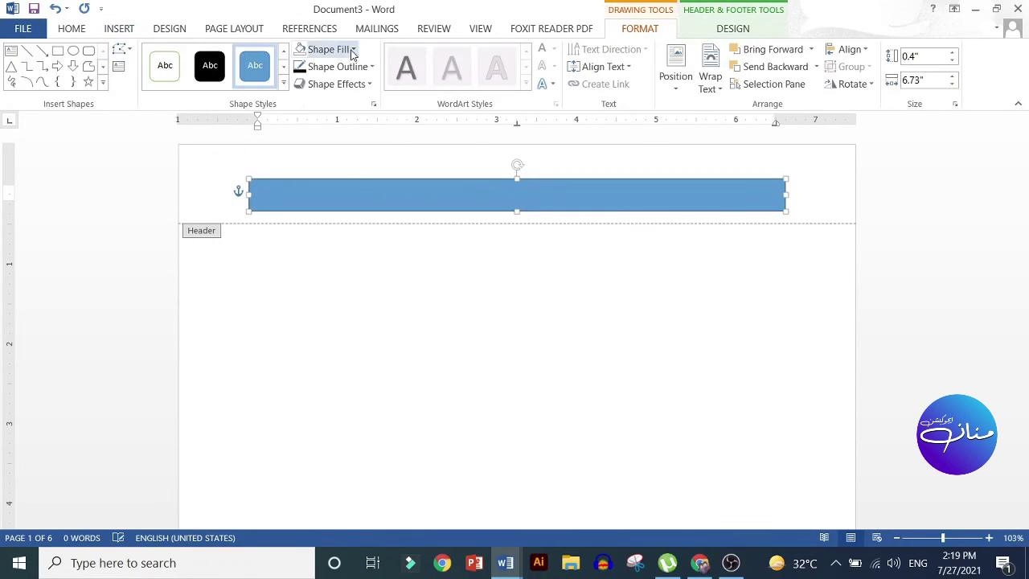
click(302, 52)
click(344, 67)
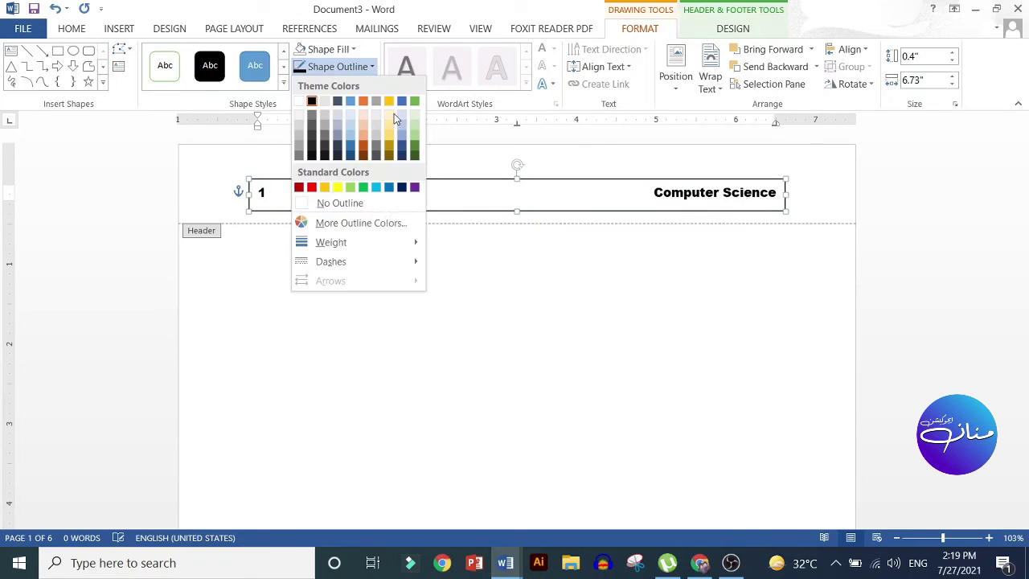
mouse_move(391, 245)
click(500, 335)
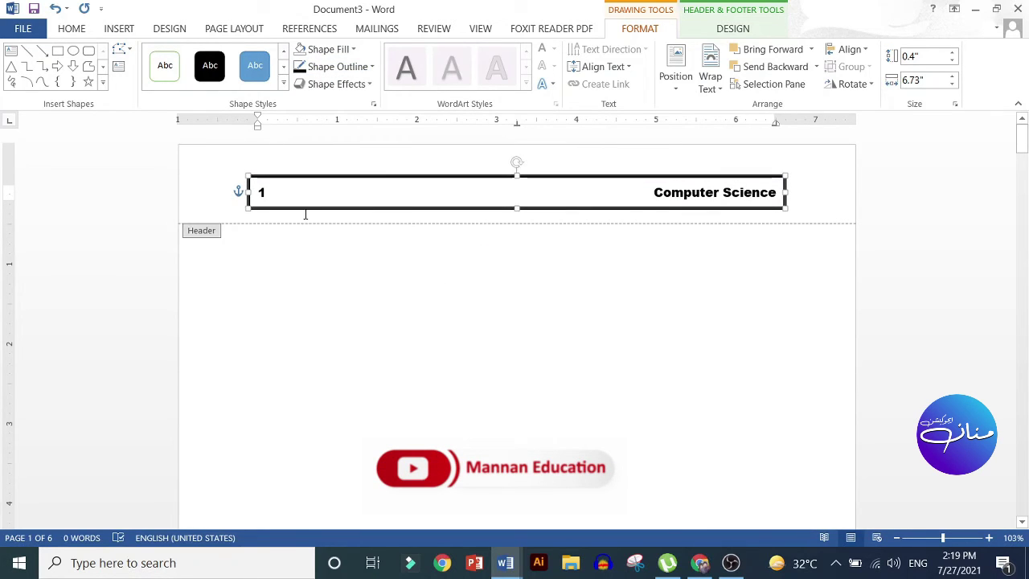
Close header editing and scroll down to page 2's boxed header.
double_click(696, 292)
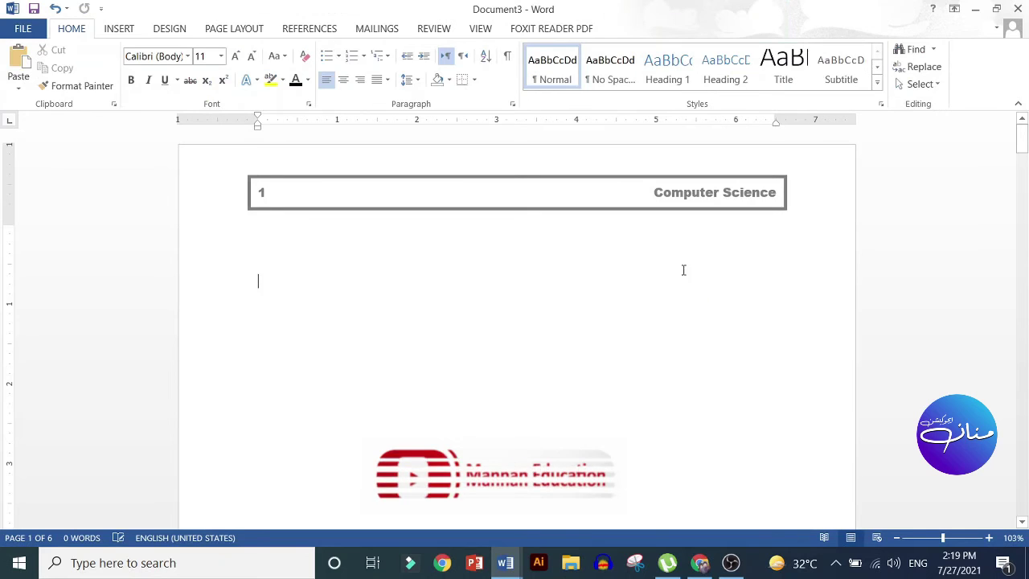
scroll(627, 317, down, 5)
scroll(627, 317, down, 3)
scroll(628, 314, down, 7)
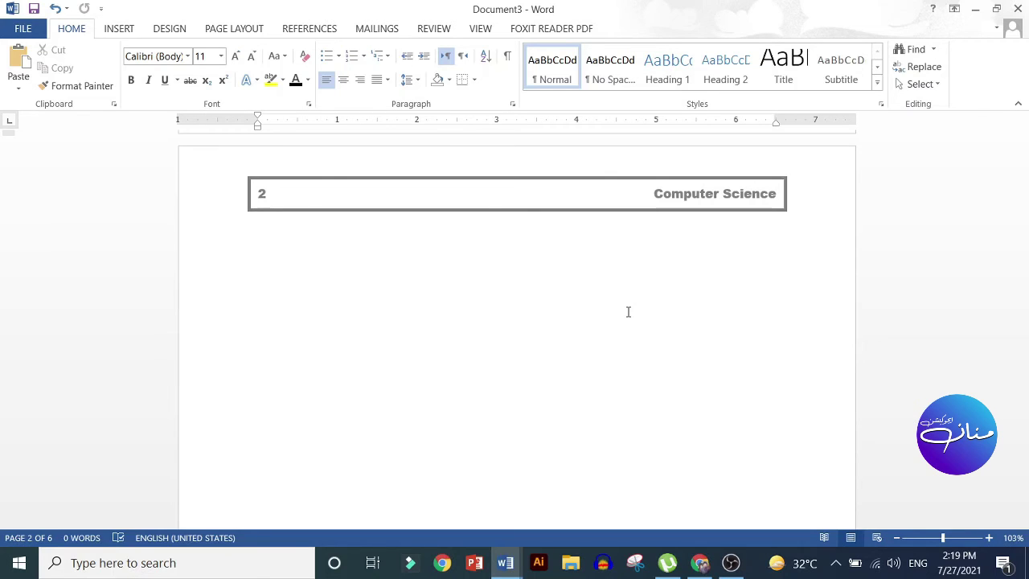
scroll(473, 293, down, 2)
scroll(466, 286, down, 3)
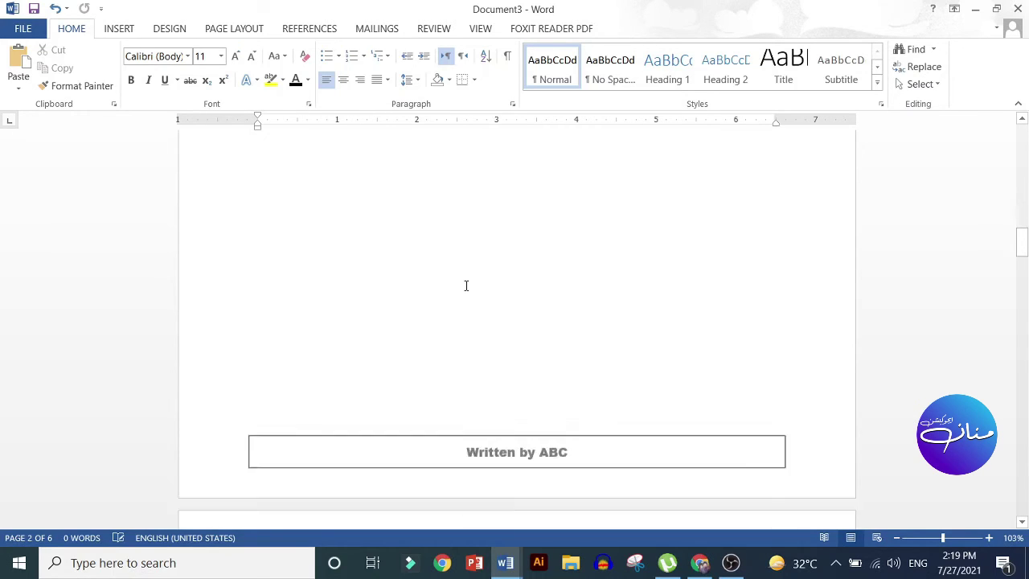
scroll(466, 286, down, 2)
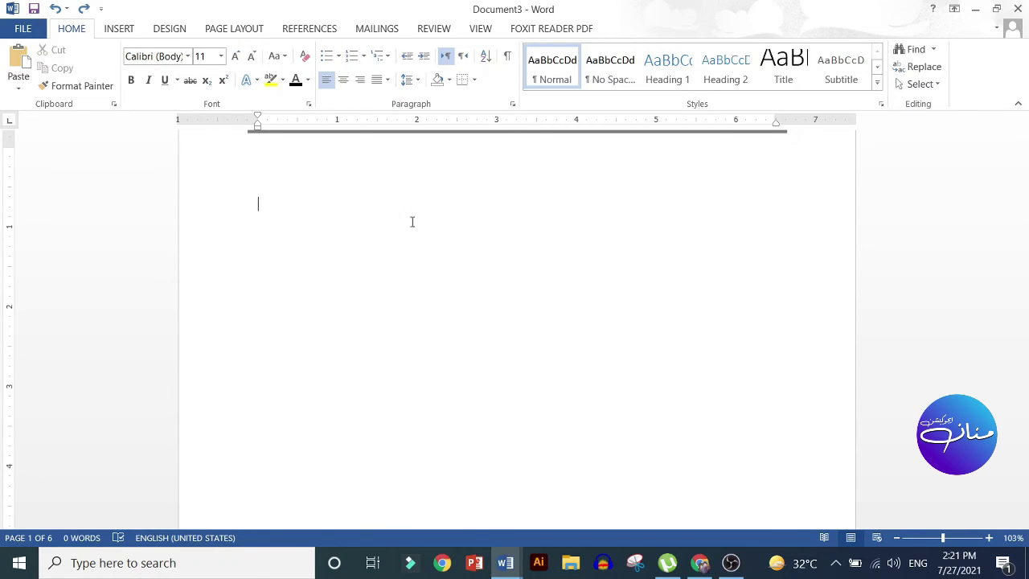
scroll(423, 241, down, 3)
scroll(370, 254, down, 2)
scroll(664, 372, down, 5)
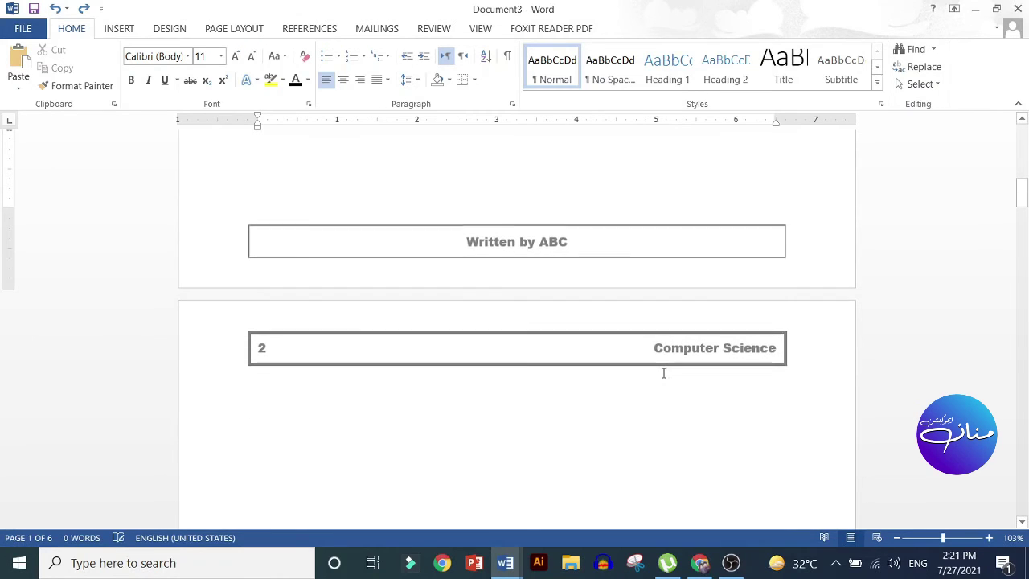
scroll(482, 341, up, 2)
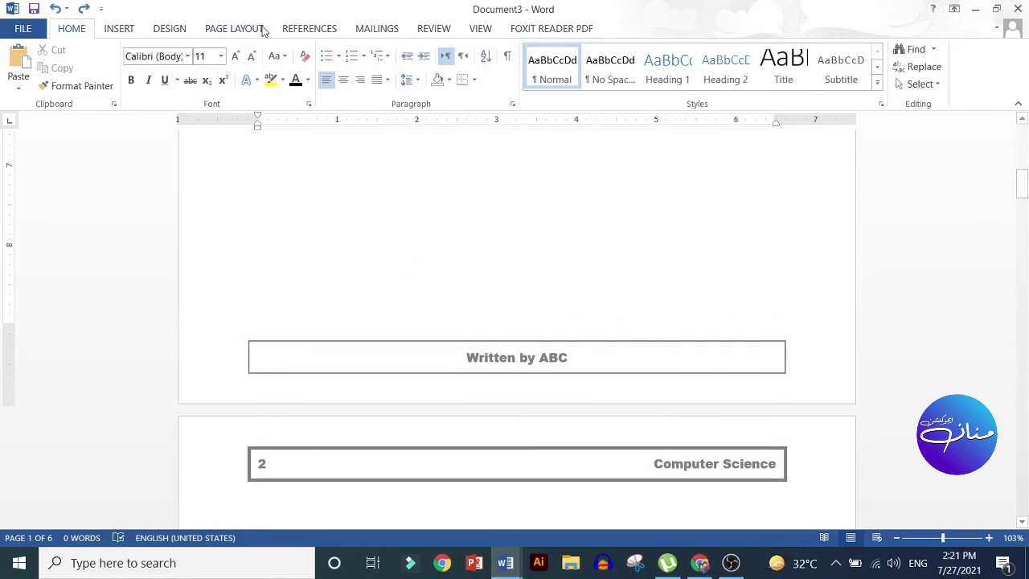
Insert a Plain Number 1 page number at the bottom of the page.
click(122, 29)
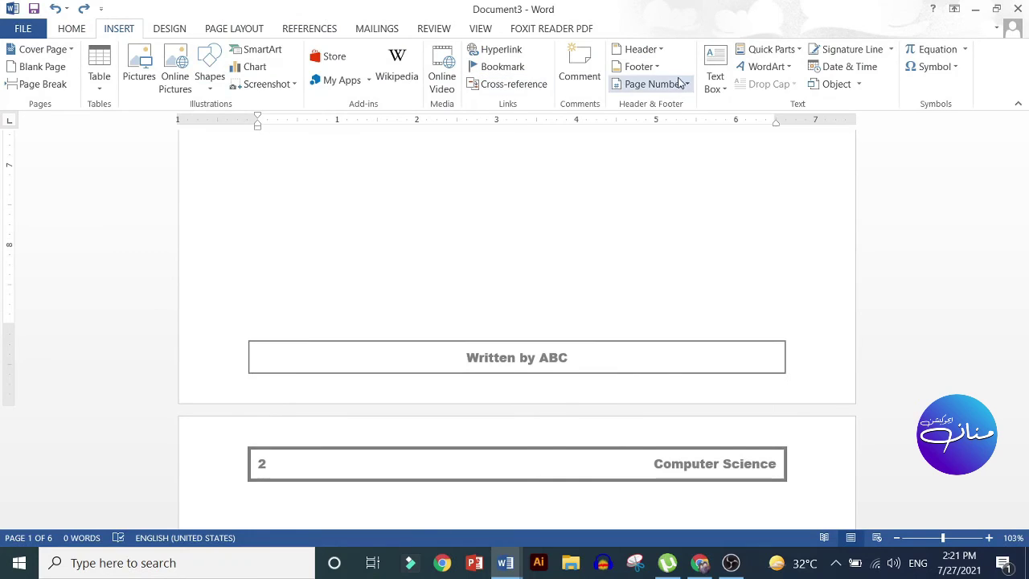
click(680, 84)
mouse_move(689, 126)
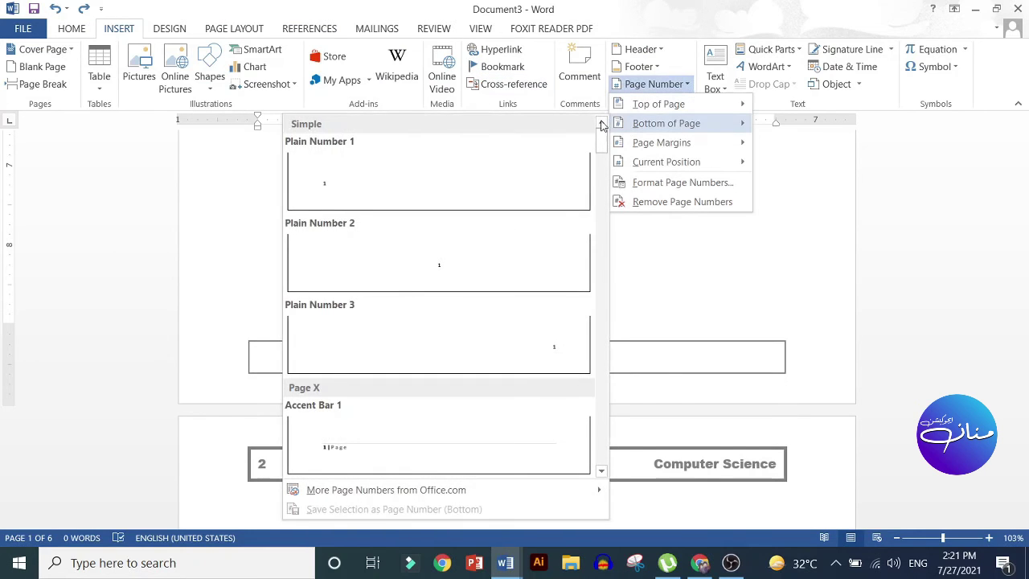
click(257, 167)
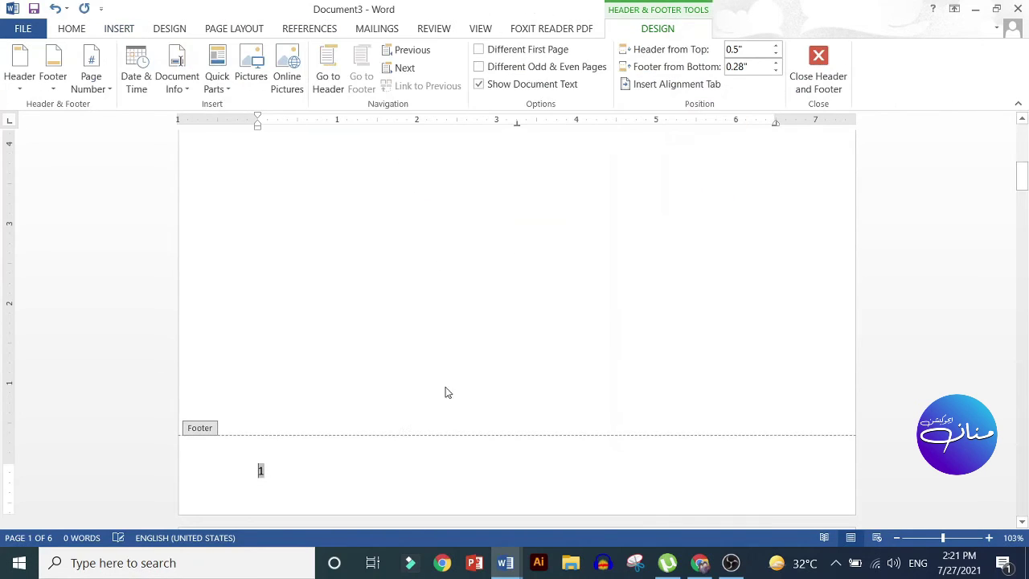
Remove the blank footer line, add 'Computer Science' after a tab, and select the line.
click(285, 481)
key(BackSpace)
key(Tab)
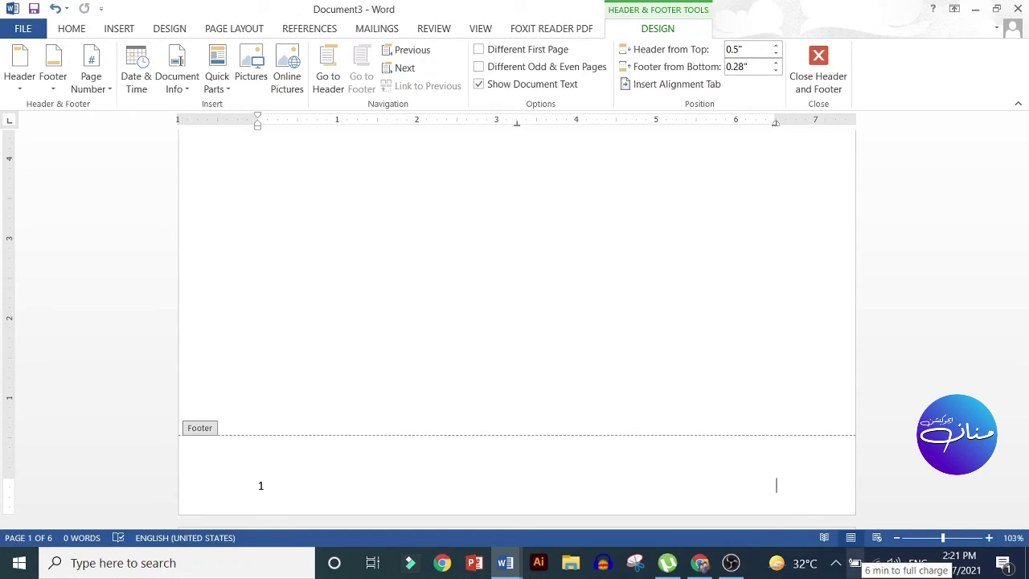
text(mp)
text(uter Sci)
text(ence)
key(ctrl+a)
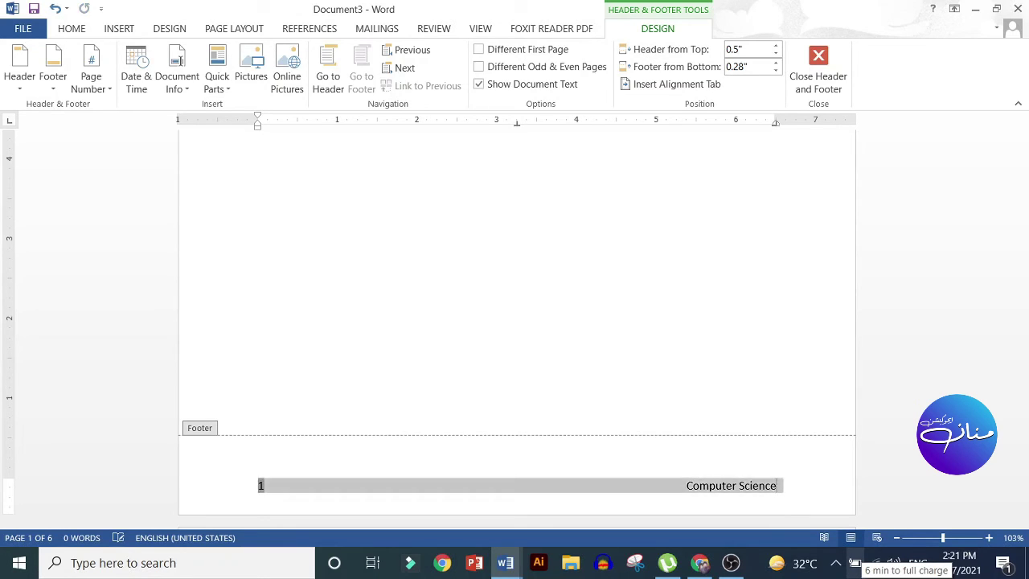
click(74, 28)
Set the footer text to Arial Black, then undo a misplaced footer rectangle.
click(188, 56)
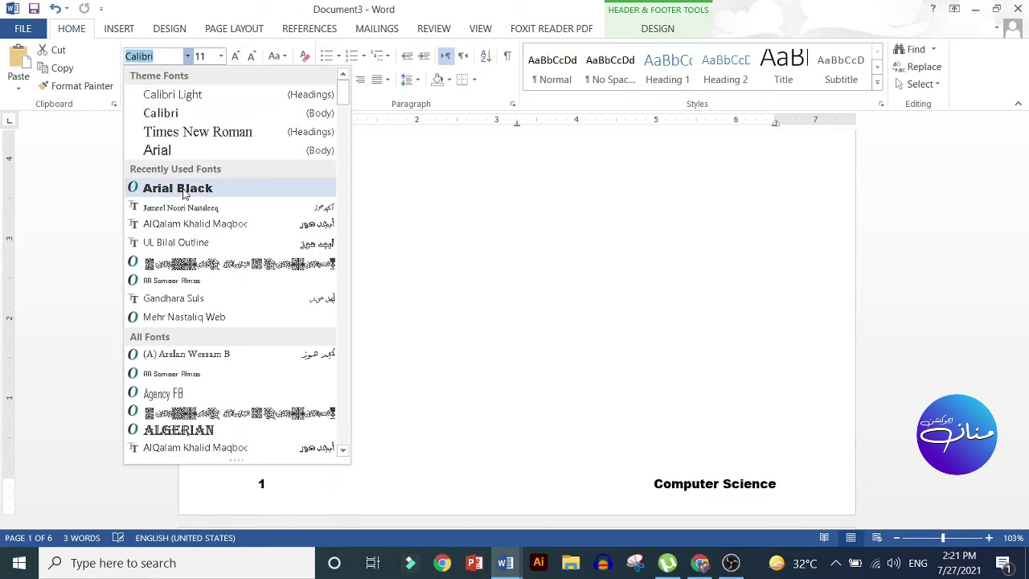
click(183, 193)
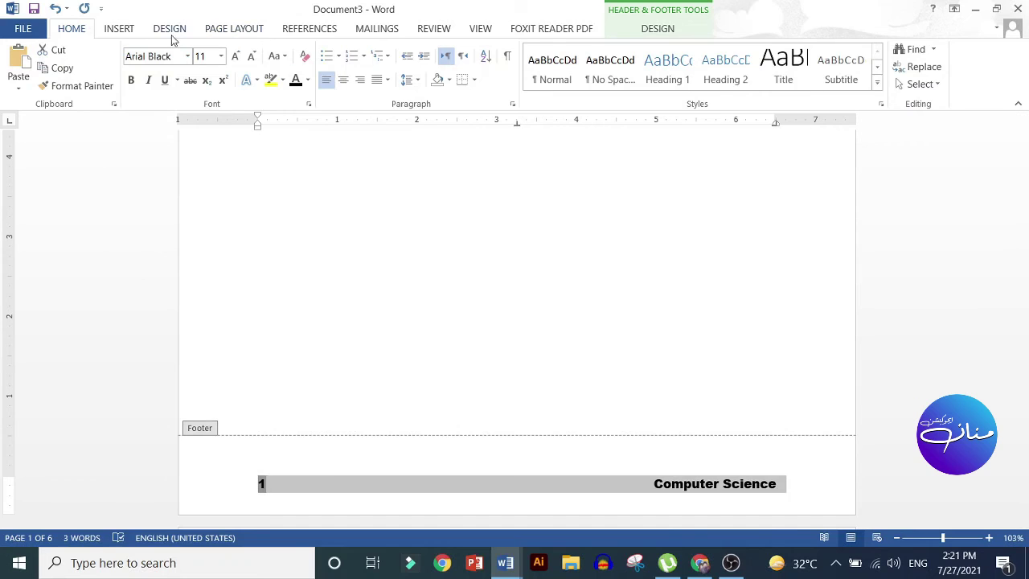
click(119, 28)
click(209, 76)
click(255, 122)
drag(248, 460, 794, 504)
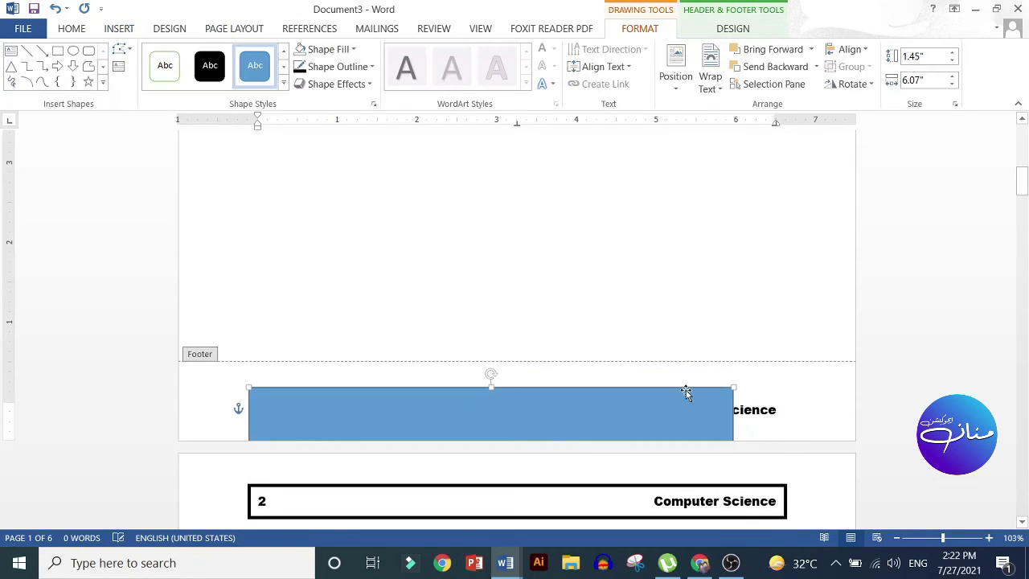
key(ctrl+z)
Redraw a no-fill, thick-outlined rectangle over the footer line, then delete that box.
click(119, 28)
click(213, 85)
click(256, 122)
drag(235, 390, 790, 427)
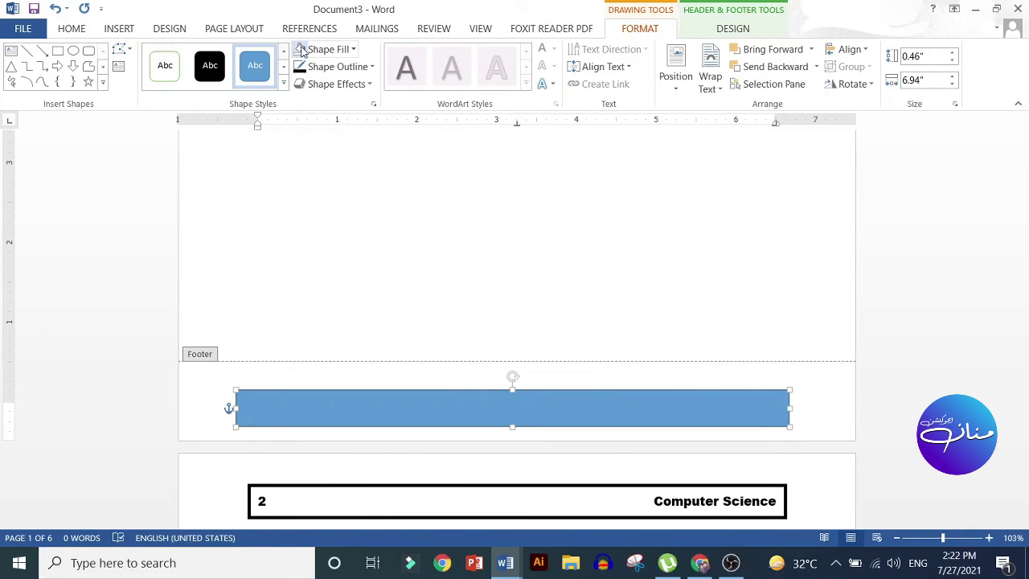
click(330, 49)
click(329, 186)
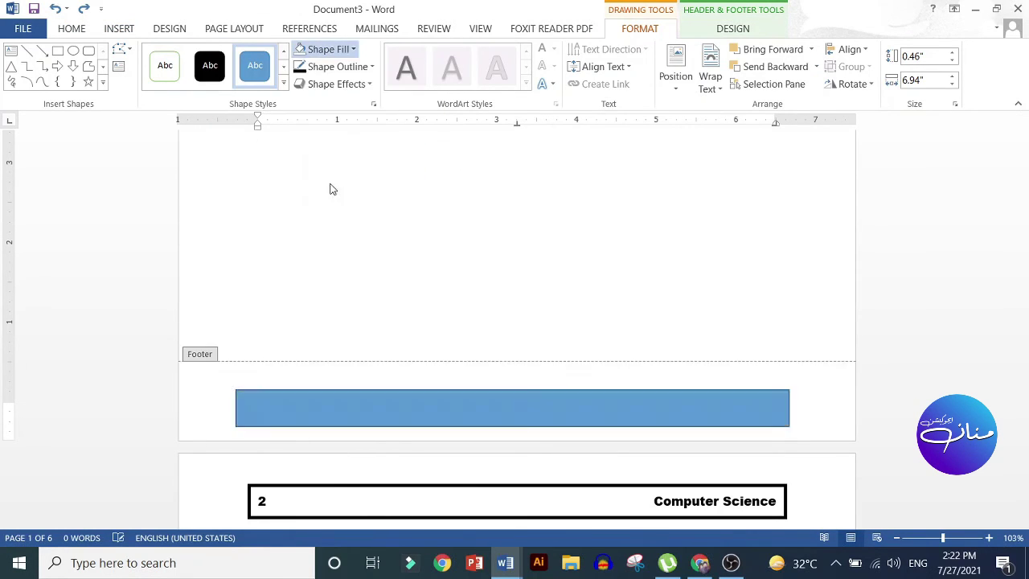
click(336, 66)
click(312, 104)
click(336, 66)
mouse_move(331, 242)
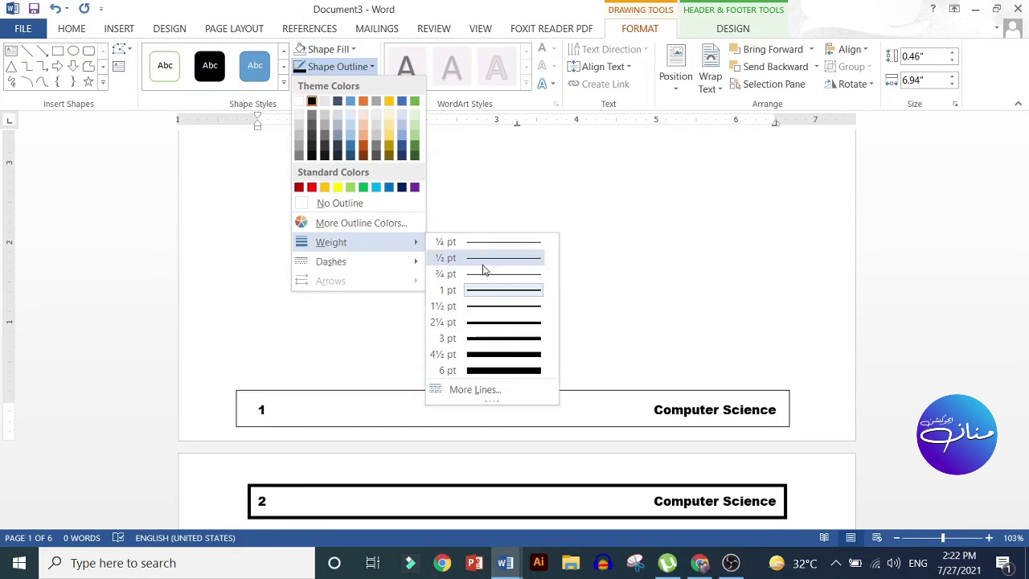
click(493, 330)
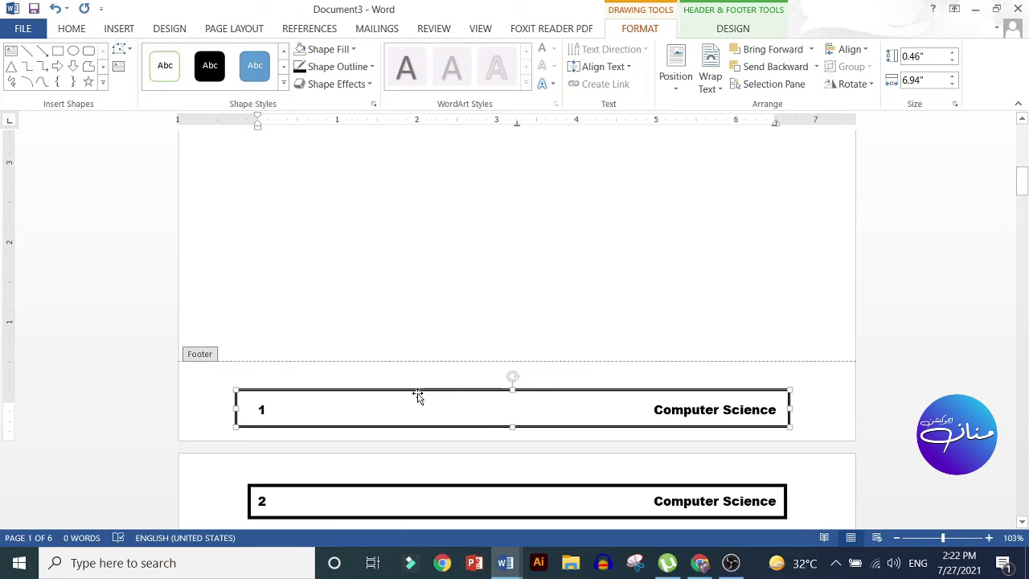
key(Delete)
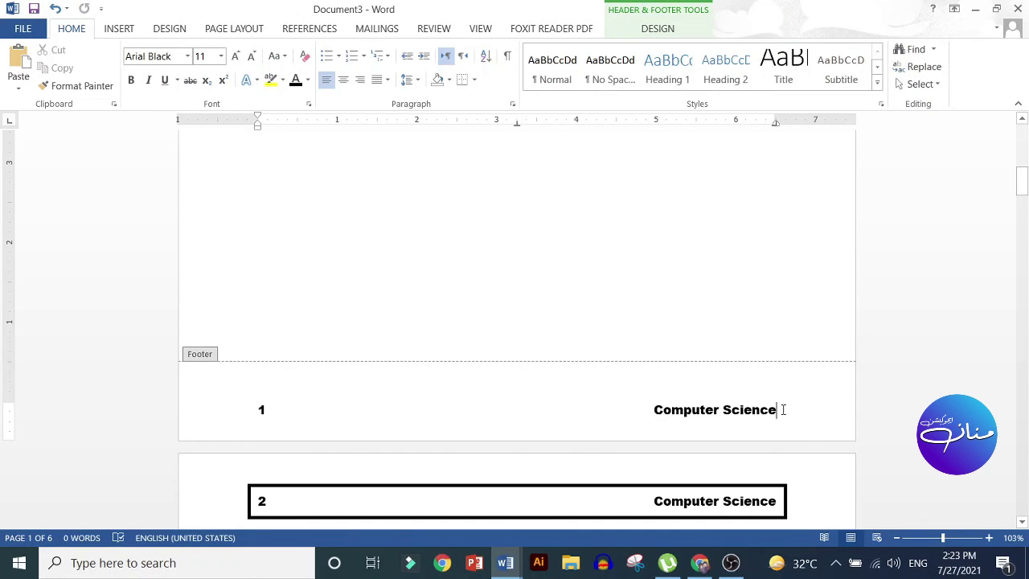
Replace the footer text with a two-column, one-row table.
drag(776, 410, 259, 414)
key(Delete)
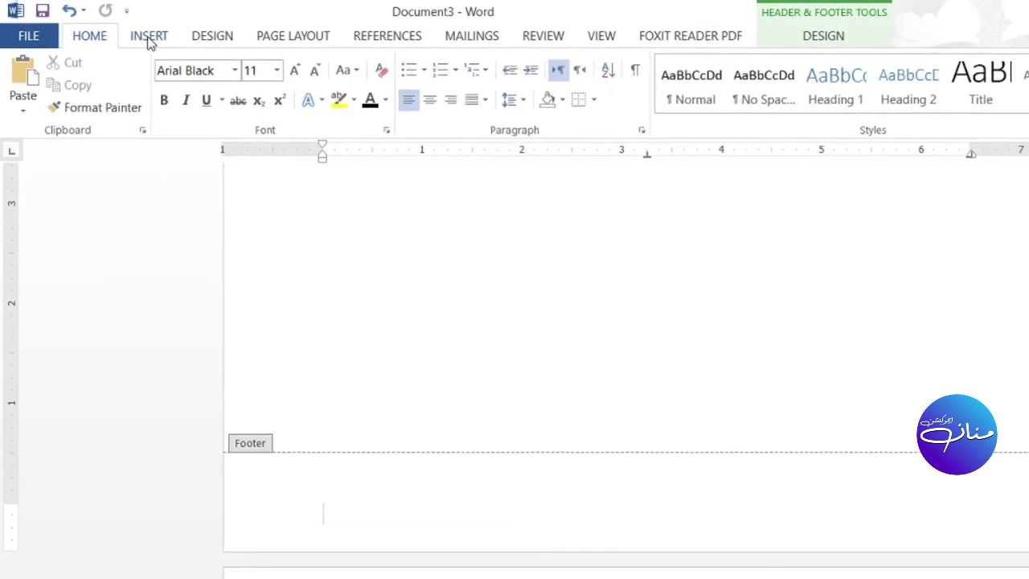
click(143, 35)
click(143, 129)
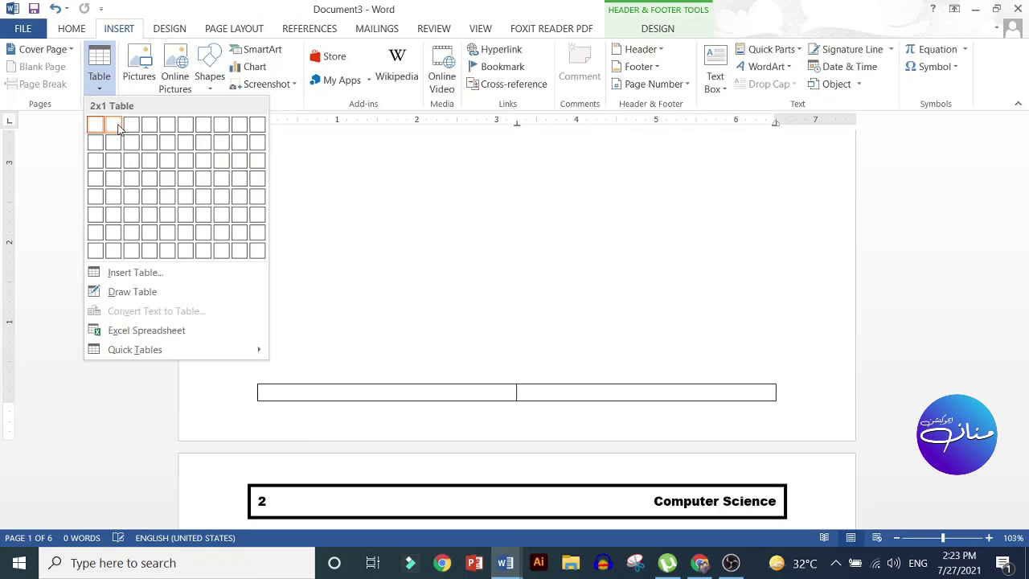
click(117, 129)
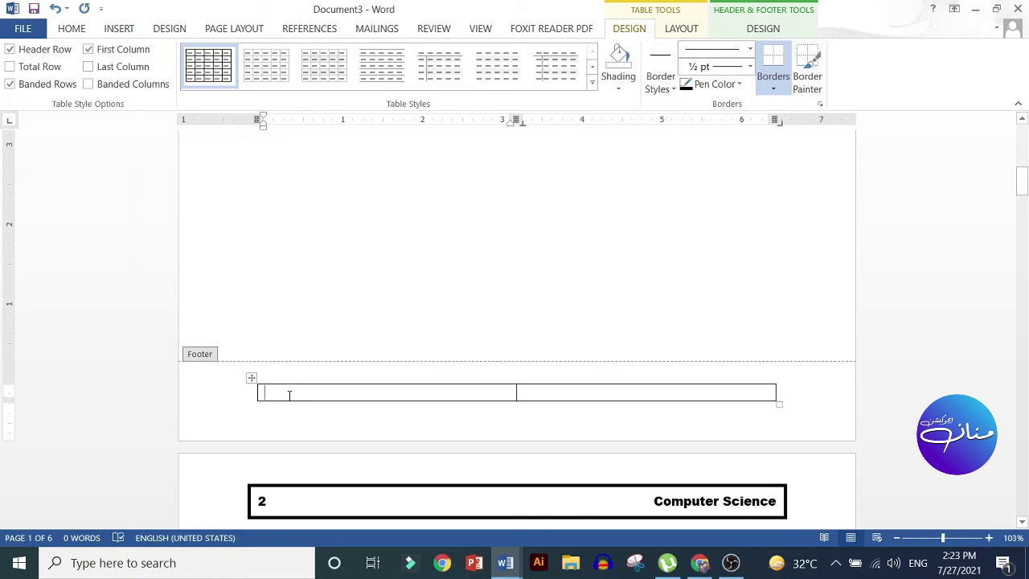
Enter 'Prepared By:' in the first cell and the preparer's name right-aligned in the second.
text(Prepared By:)
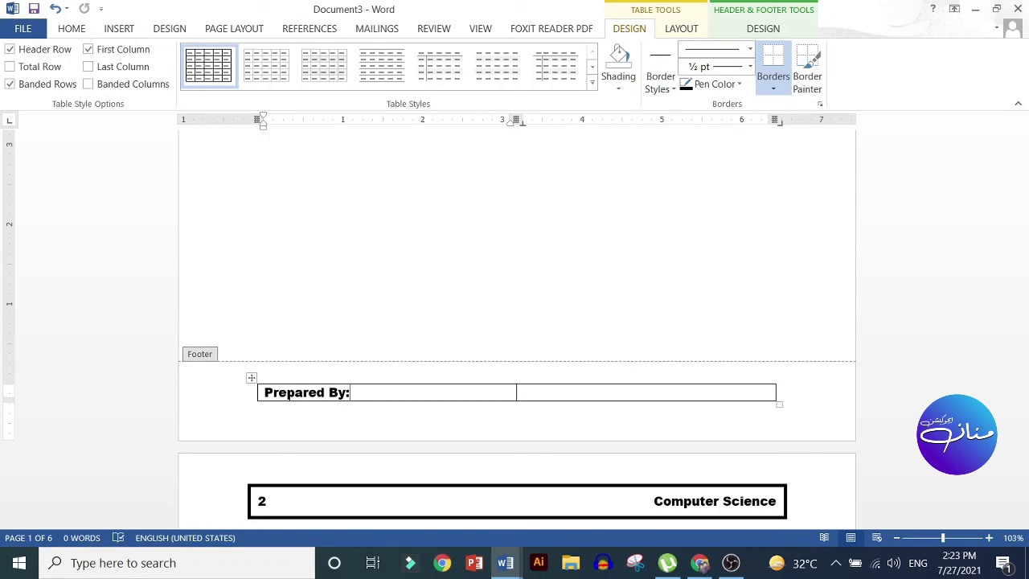
click(523, 392)
click(71, 28)
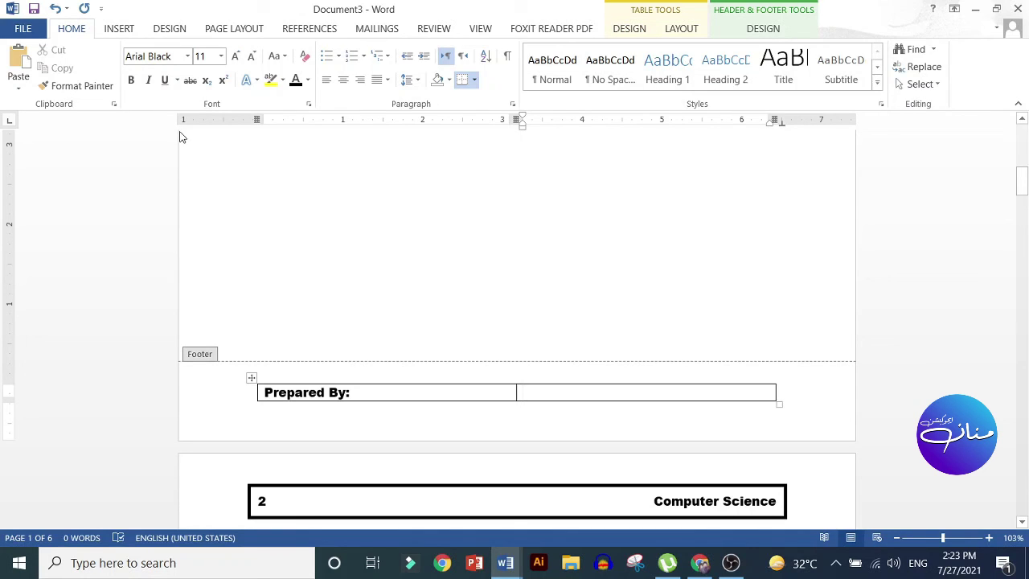
key(ctrl+r)
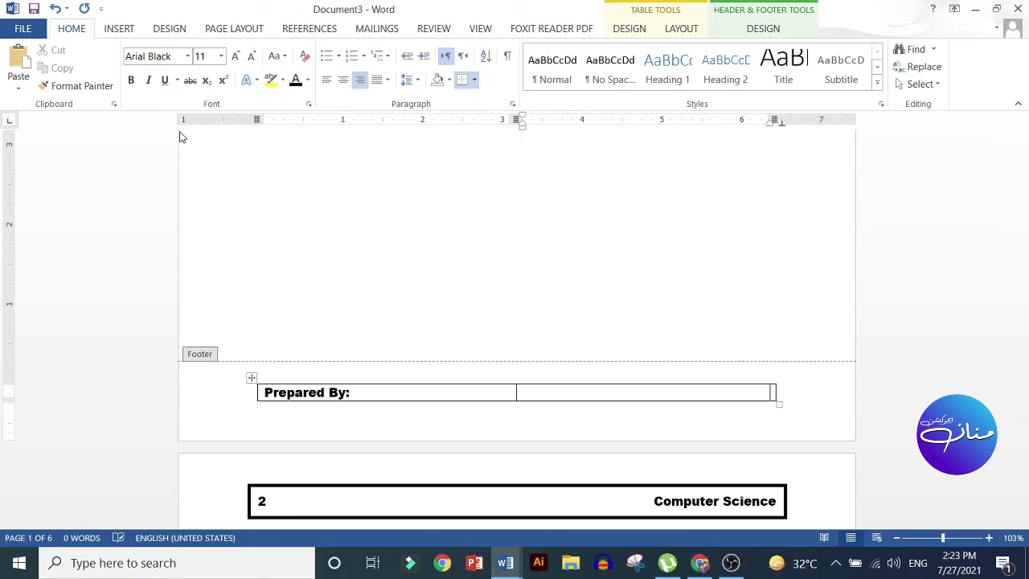
text(Abdul)
text( Mannan)
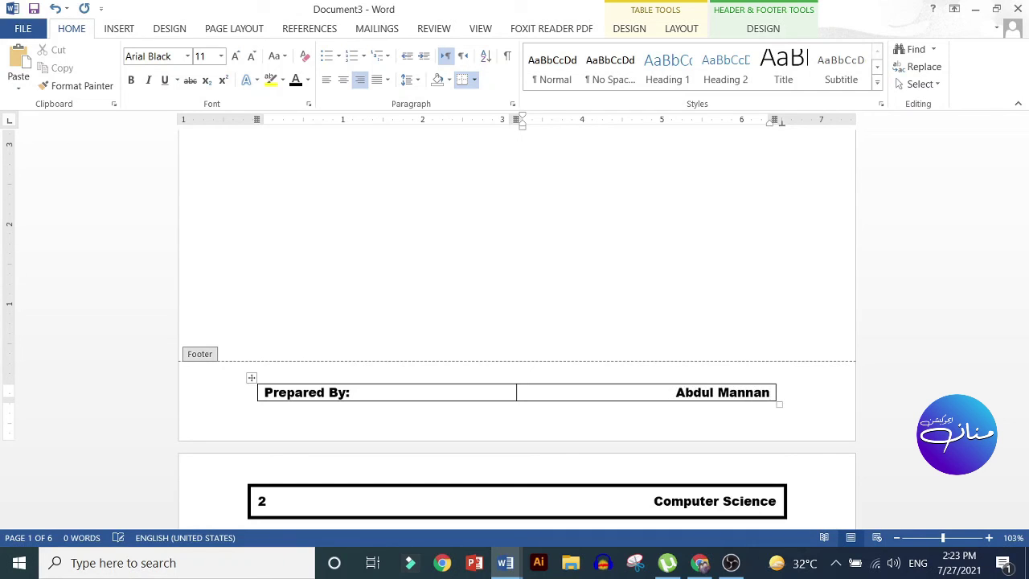
Apply No Border to the whole footer table.
click(249, 380)
click(472, 81)
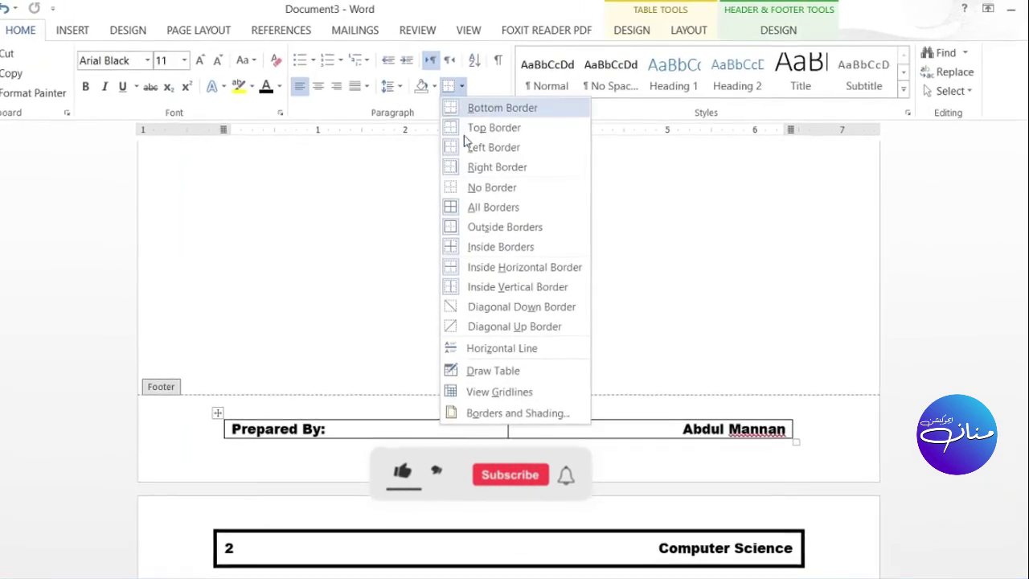
click(475, 202)
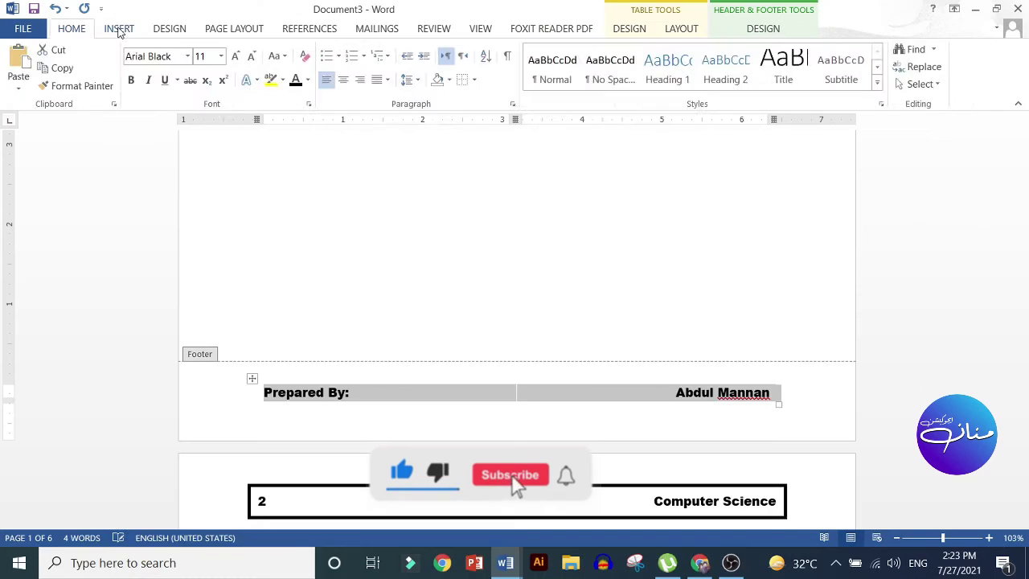
click(119, 29)
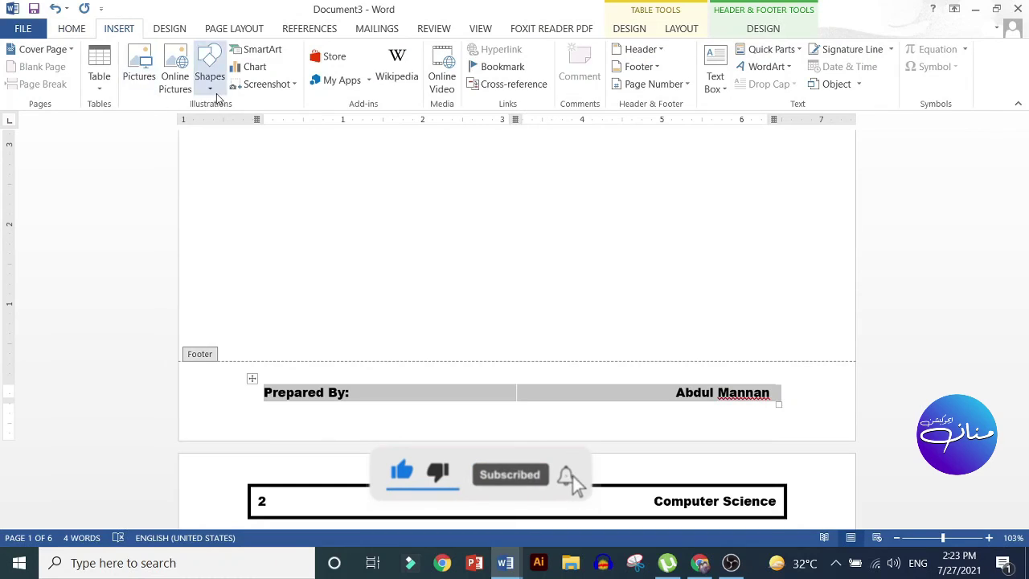
click(209, 73)
click(218, 123)
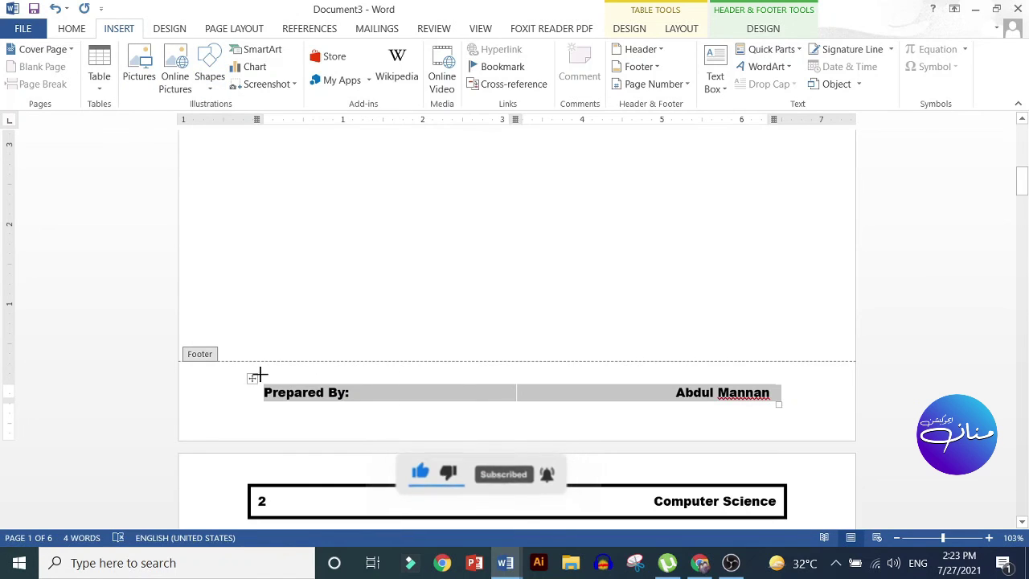
Draw a black, heavier-weight horizontal line above the Prepared By table, then exit the footer.
drag(262, 374, 777, 374)
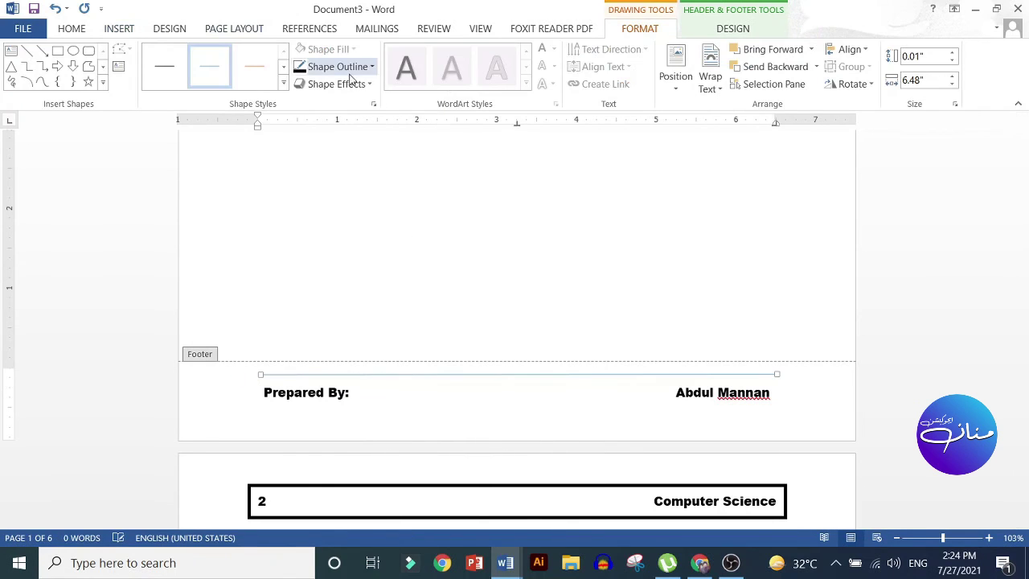
click(345, 67)
click(314, 102)
click(371, 67)
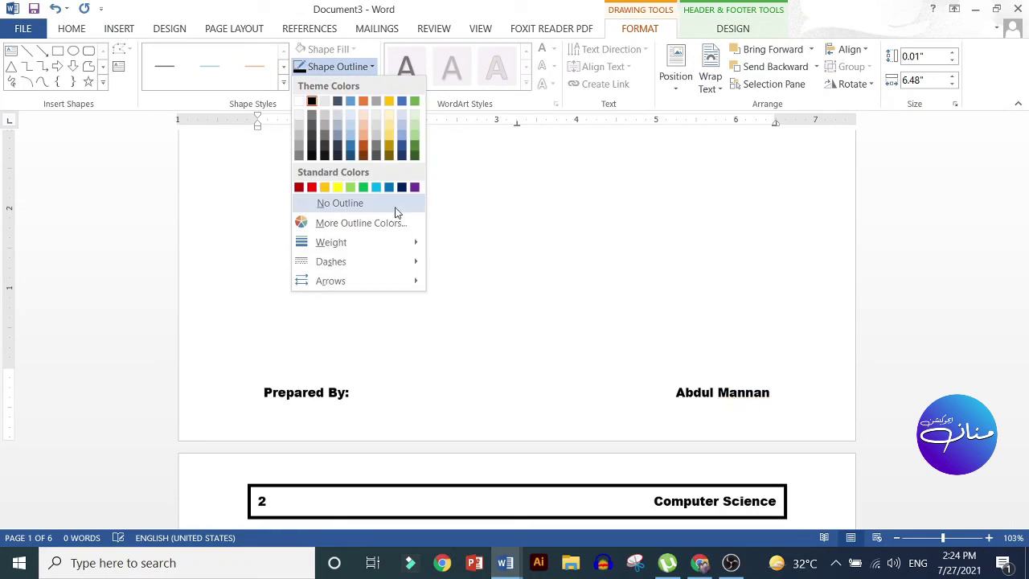
mouse_move(337, 239)
click(485, 326)
double_click(545, 281)
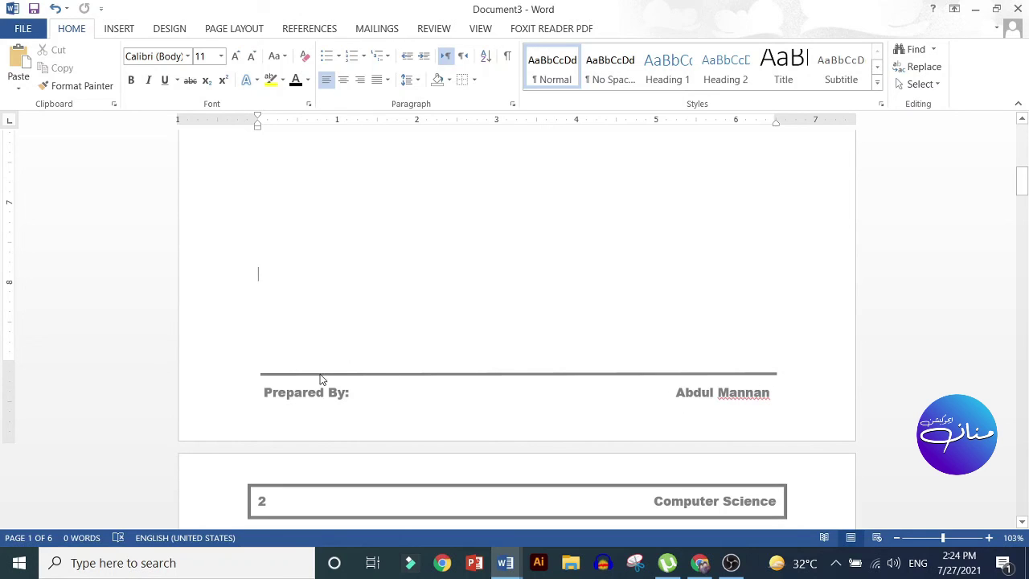
scroll(435, 338, down, 5)
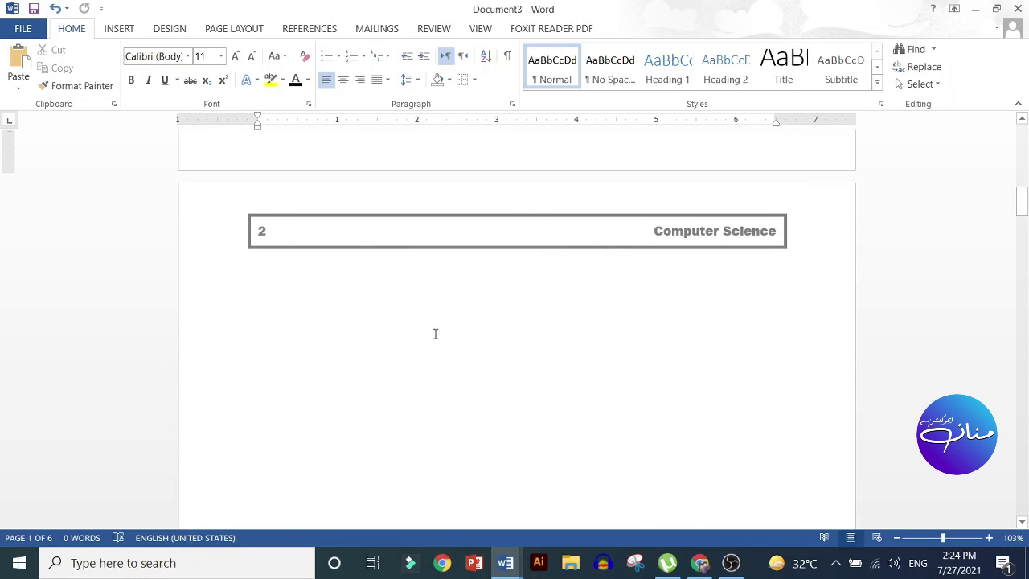
scroll(435, 331, up, 3)
scroll(436, 318, up, 2)
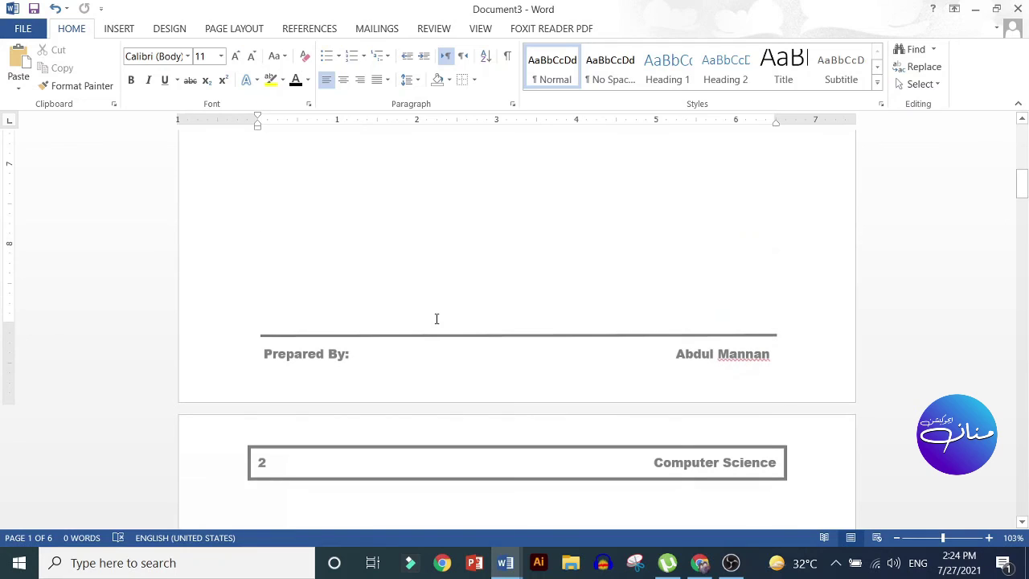
scroll(499, 290, up, 3)
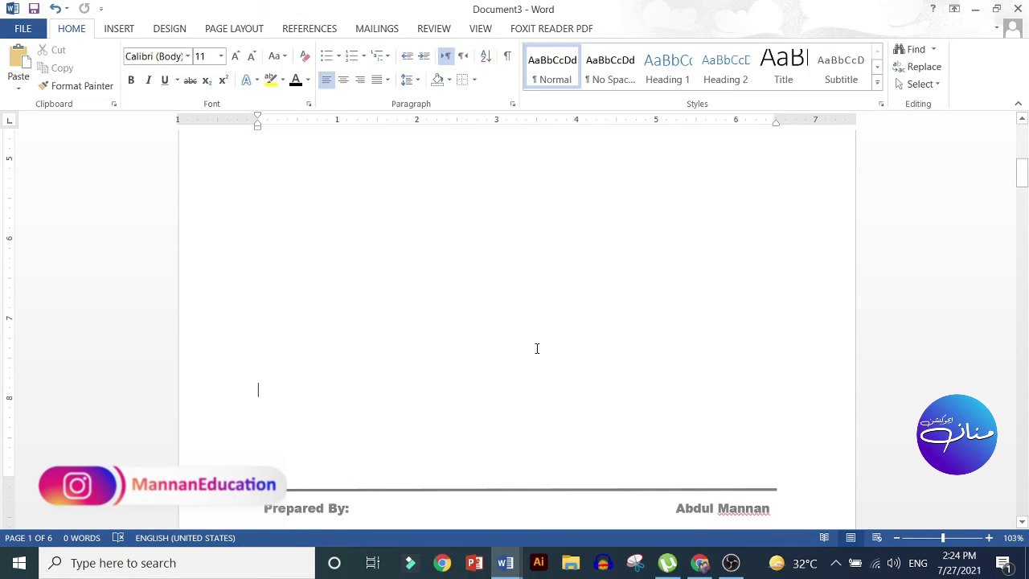
scroll(537, 348, up, 3)
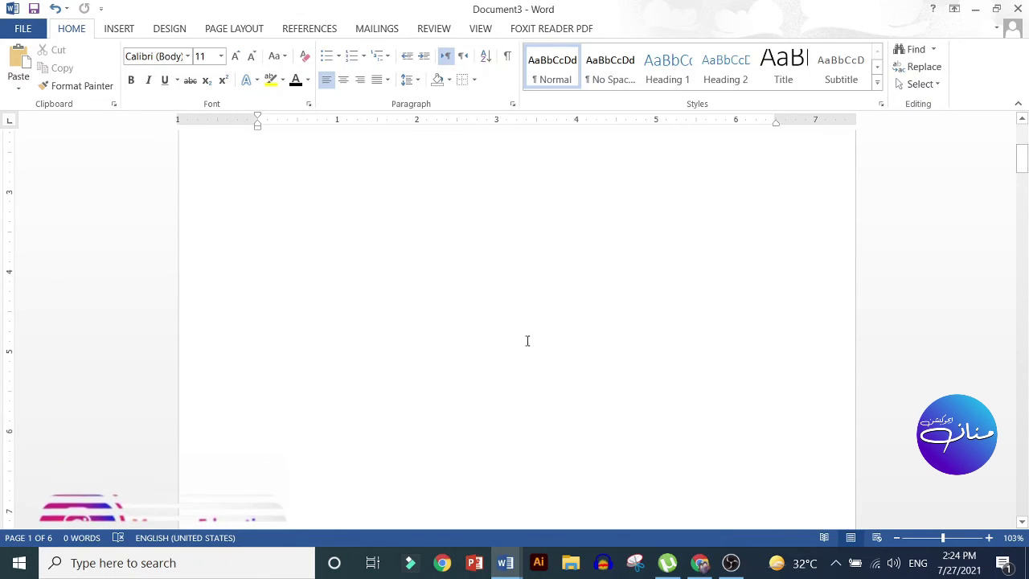
scroll(527, 340, up, 4)
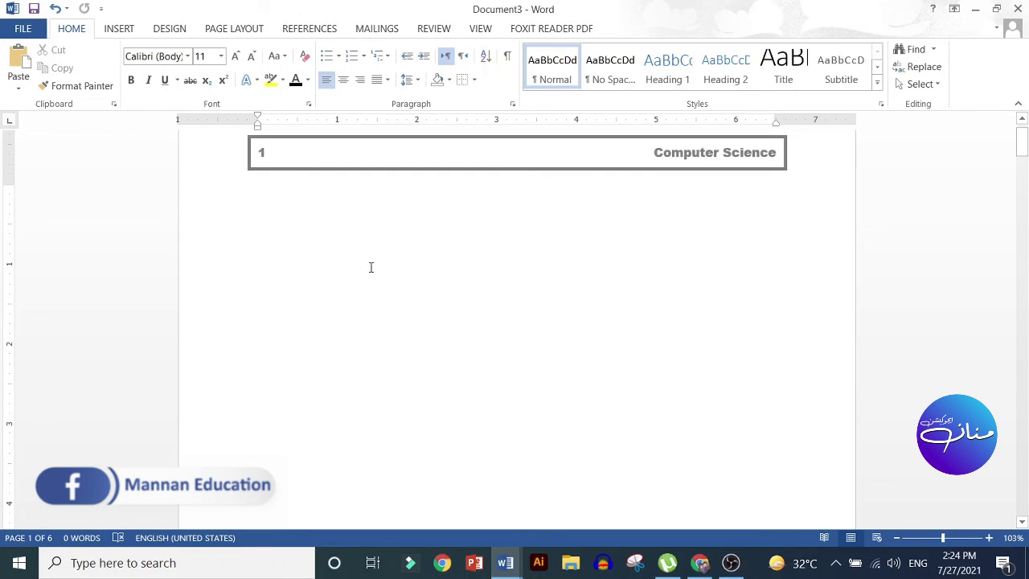
scroll(438, 254, up, 1)
scroll(439, 254, down, 5)
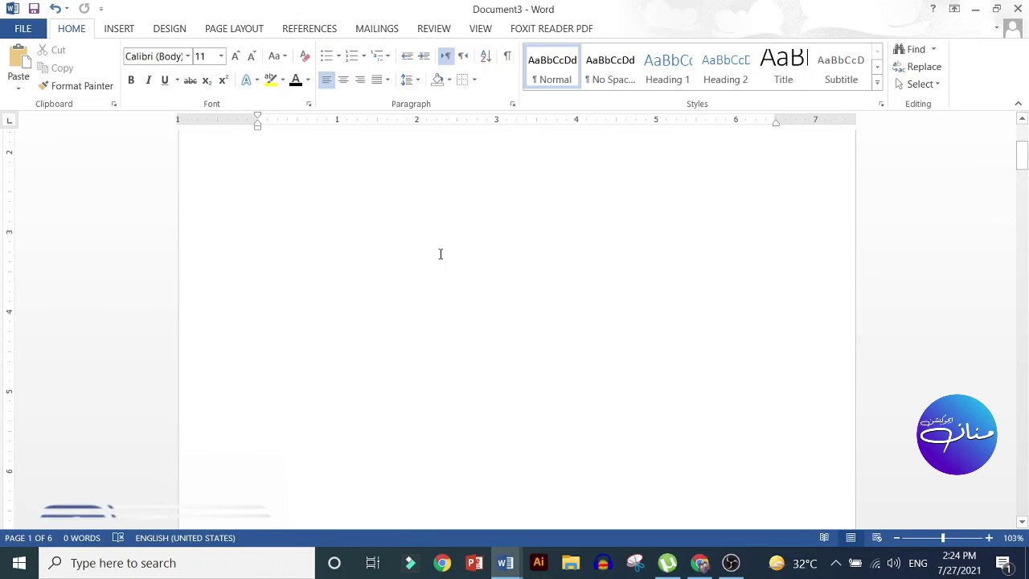
scroll(440, 254, down, 5)
scroll(442, 253, down, 3)
scroll(443, 250, down, 4)
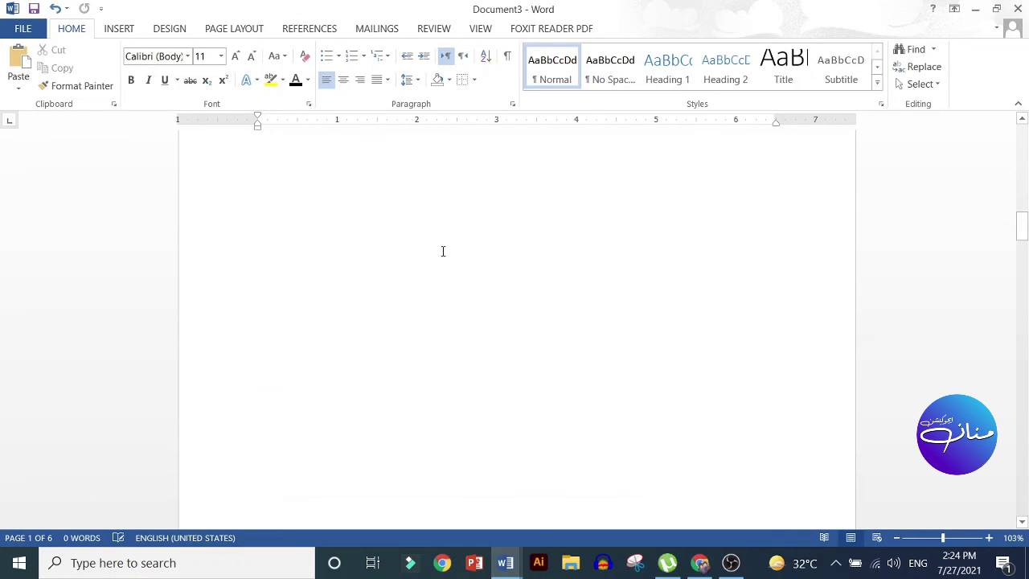
scroll(443, 252, down, 4)
scroll(443, 252, down, 1)
scroll(443, 255, down, 4)
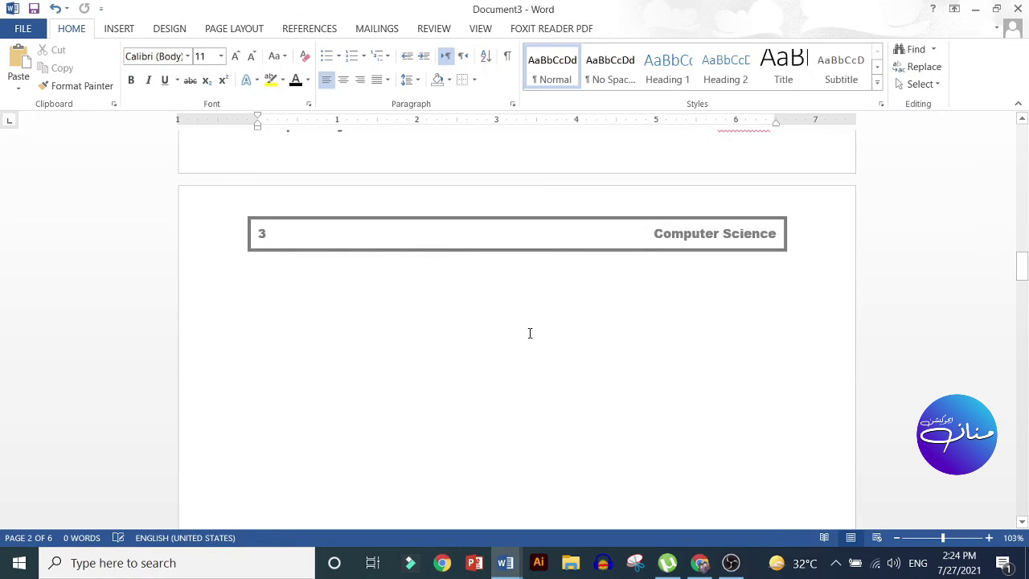